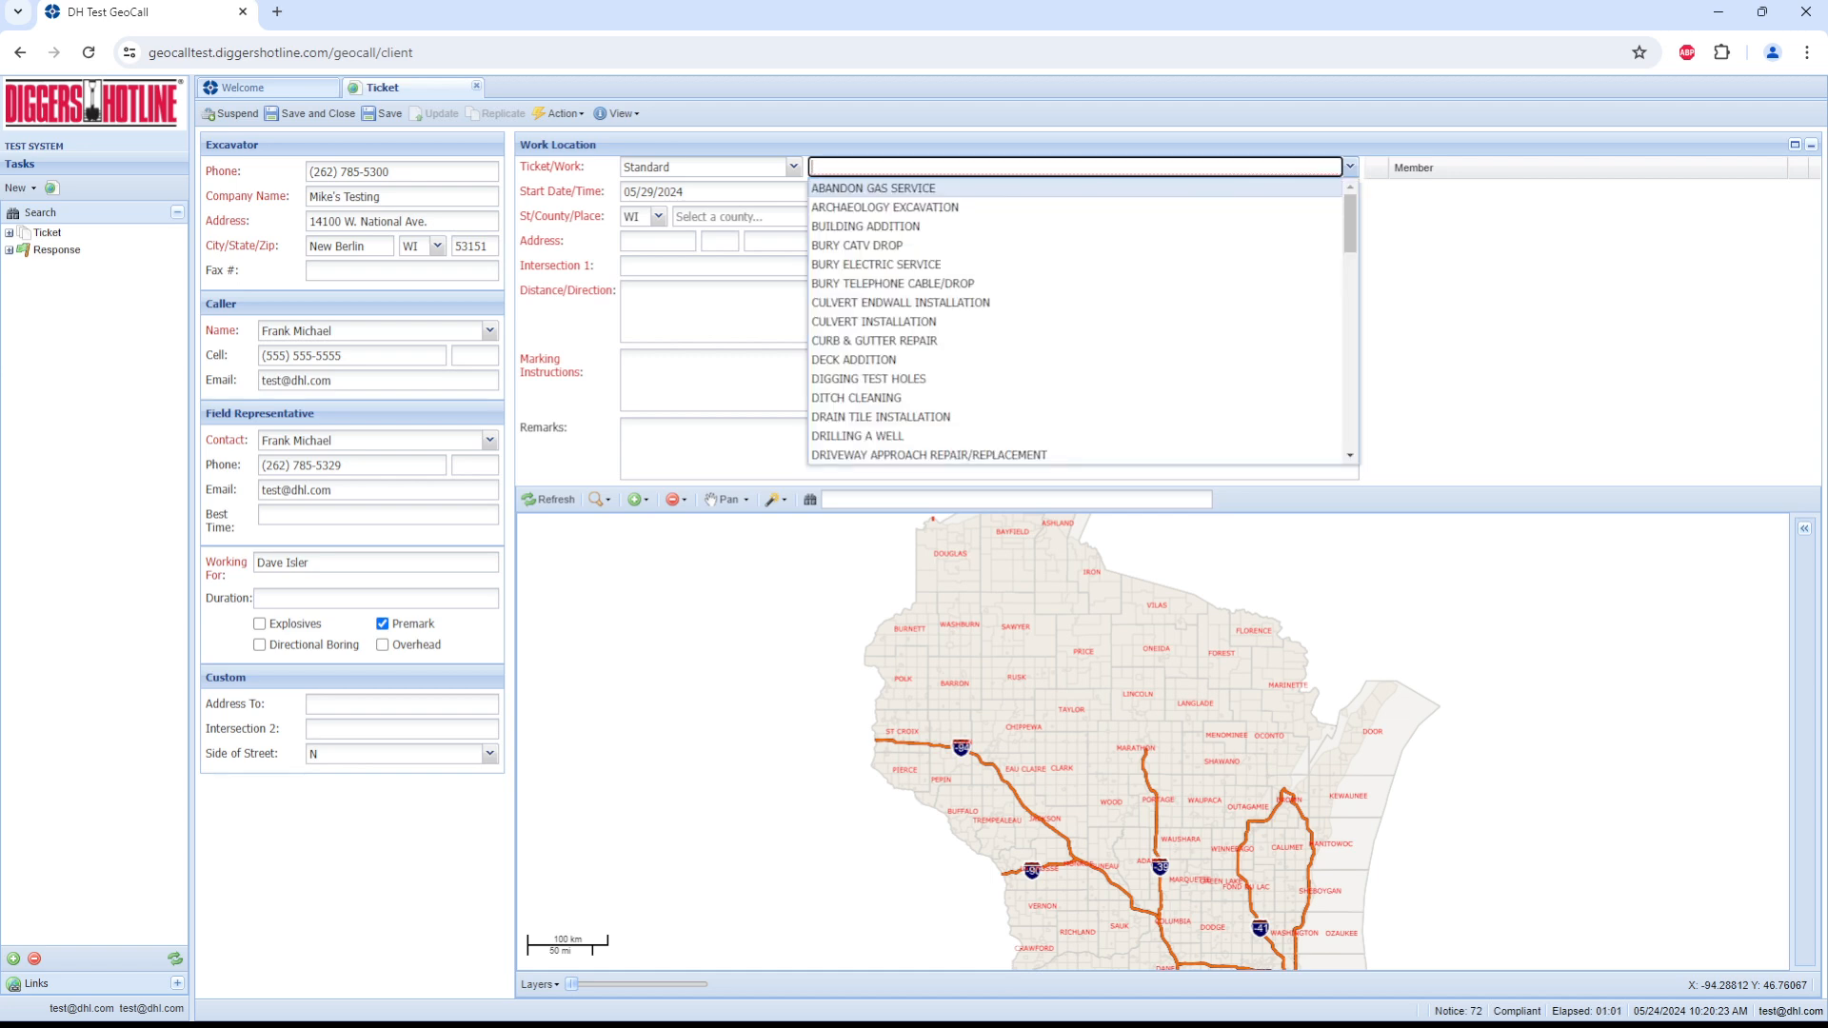
Step: Set the ticket's work type to DRAIN TILE INSTALLATION and keep the default start date and time
key(Down)
key(Down)
key(Down)
key(Down)
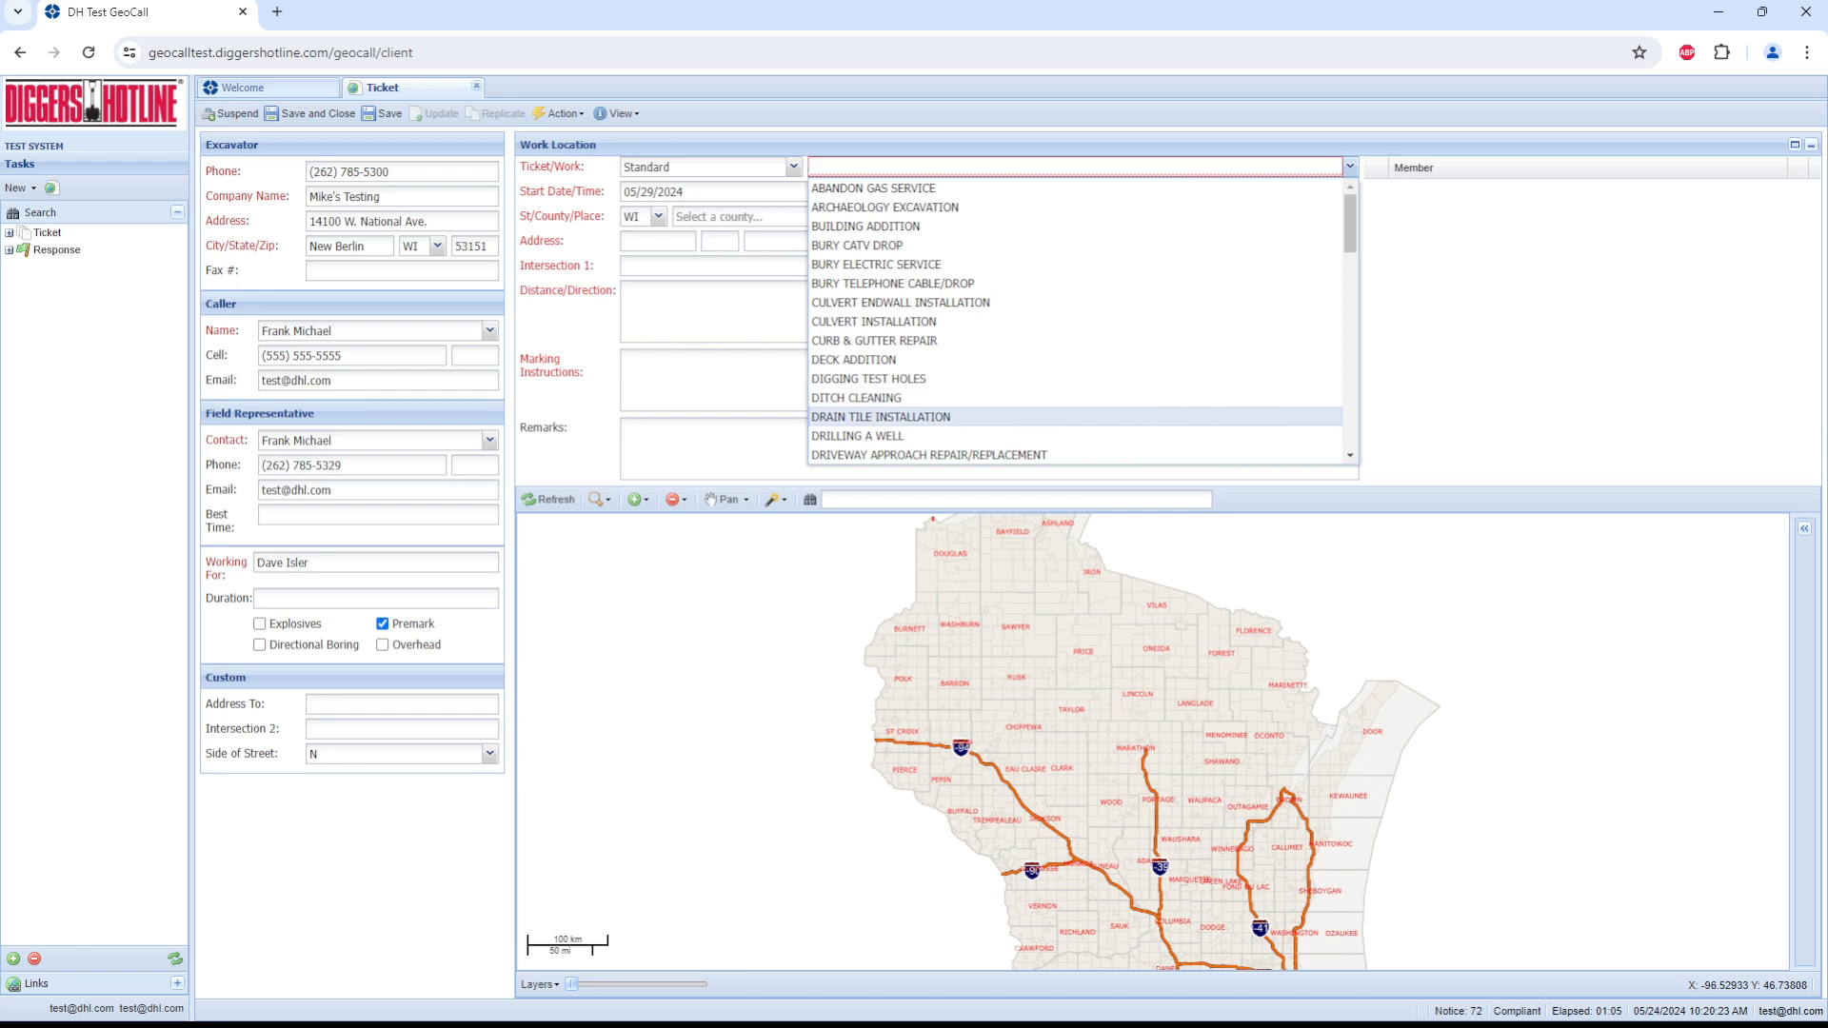
key(Return)
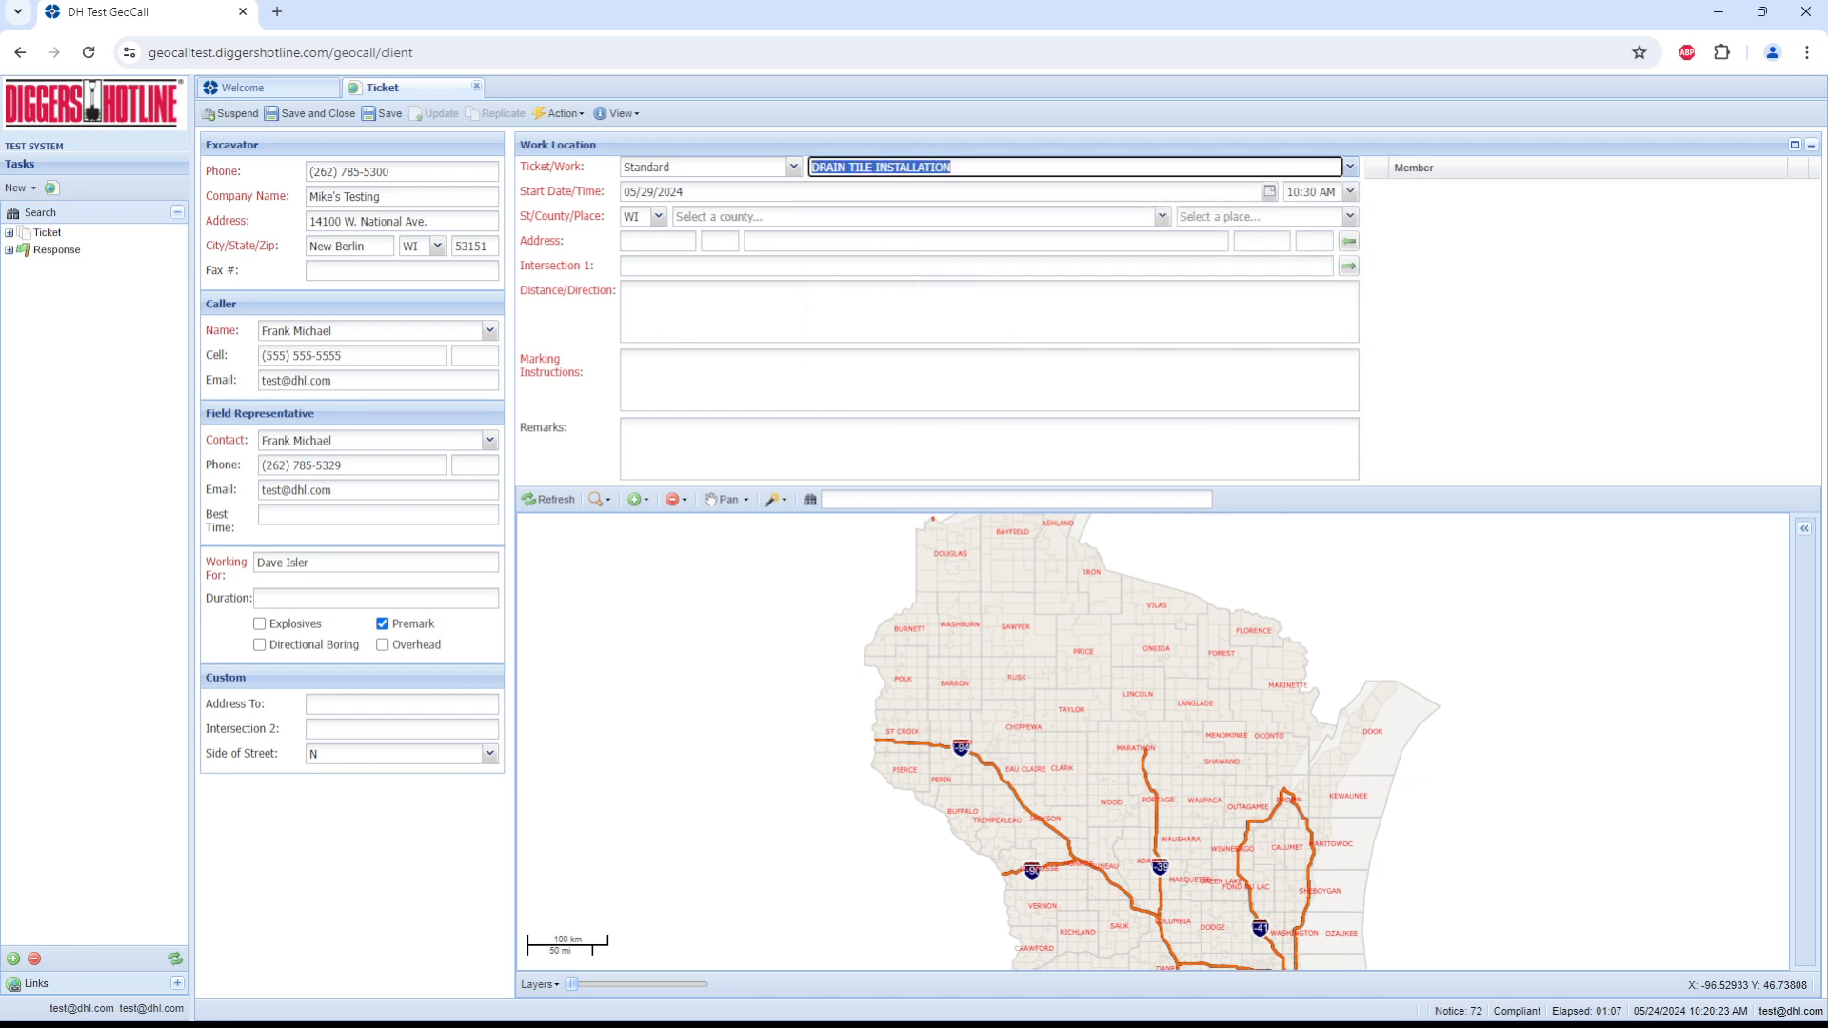
key(Tab)
key(Tab)
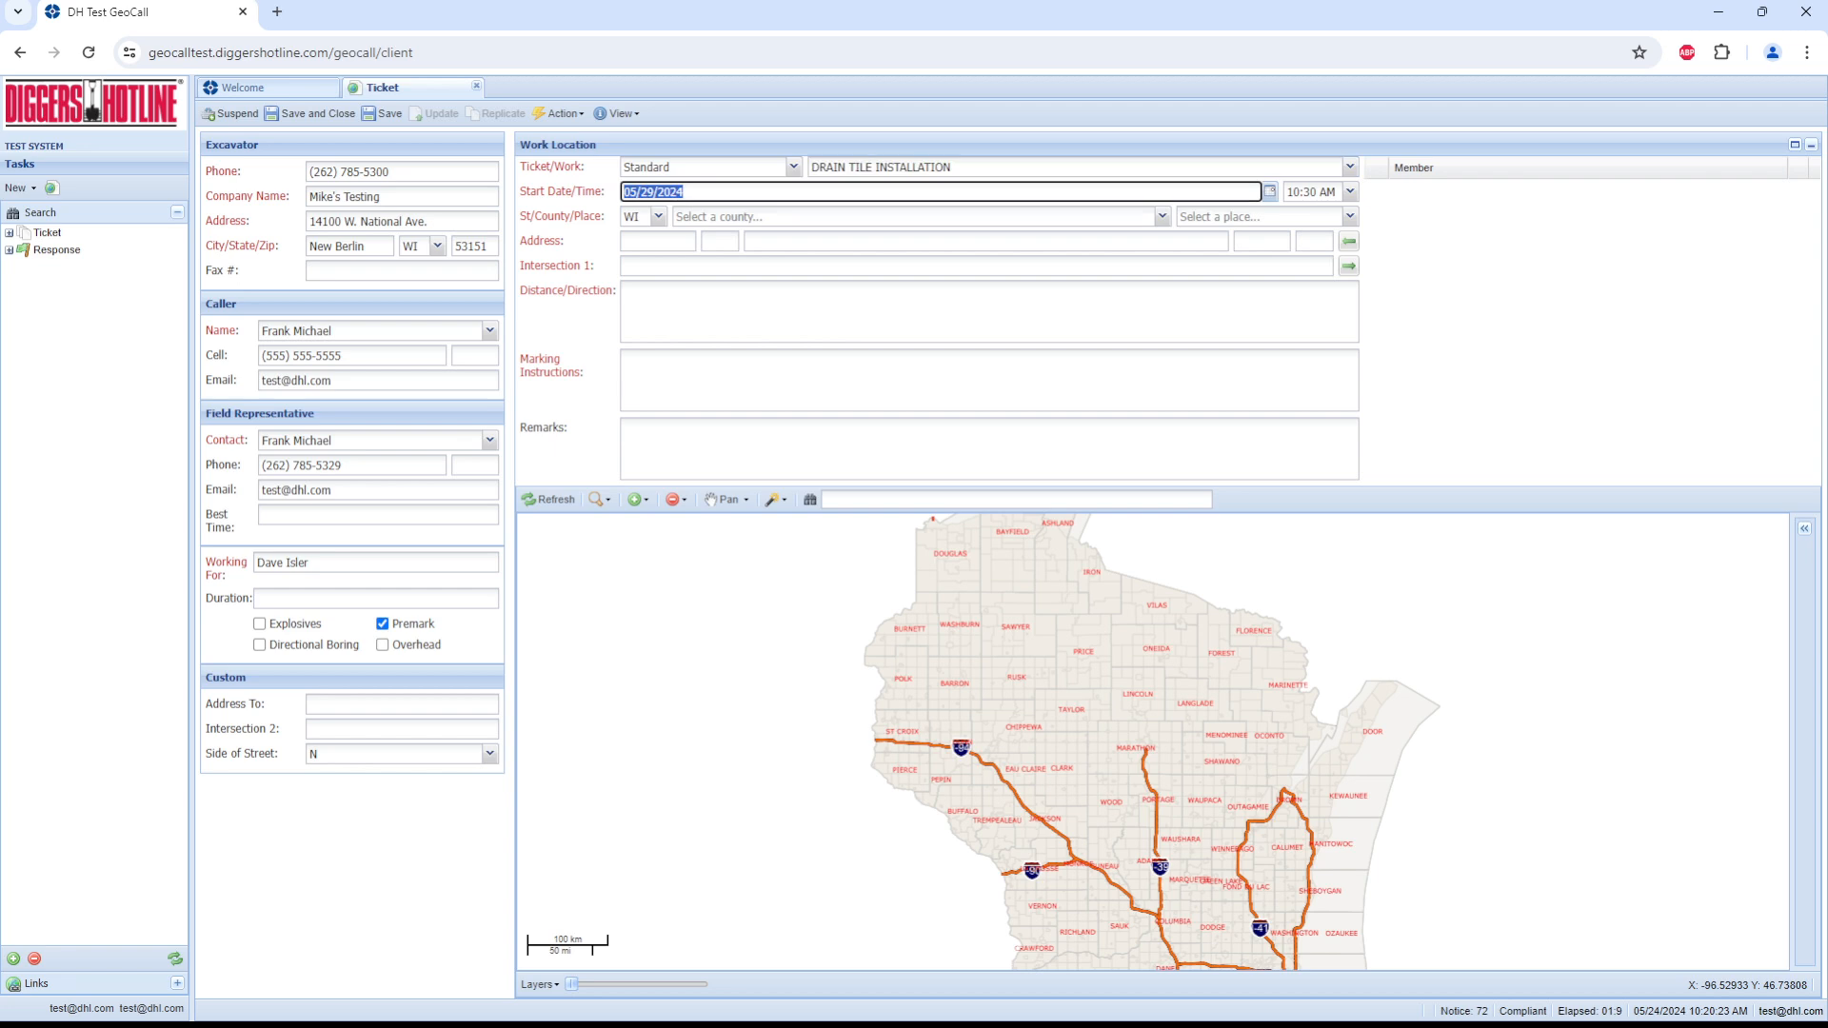
Step: Set the work location to WAUKESHA county and the place to NEW BERLIN CITY, keeping the state as WI
key(Tab)
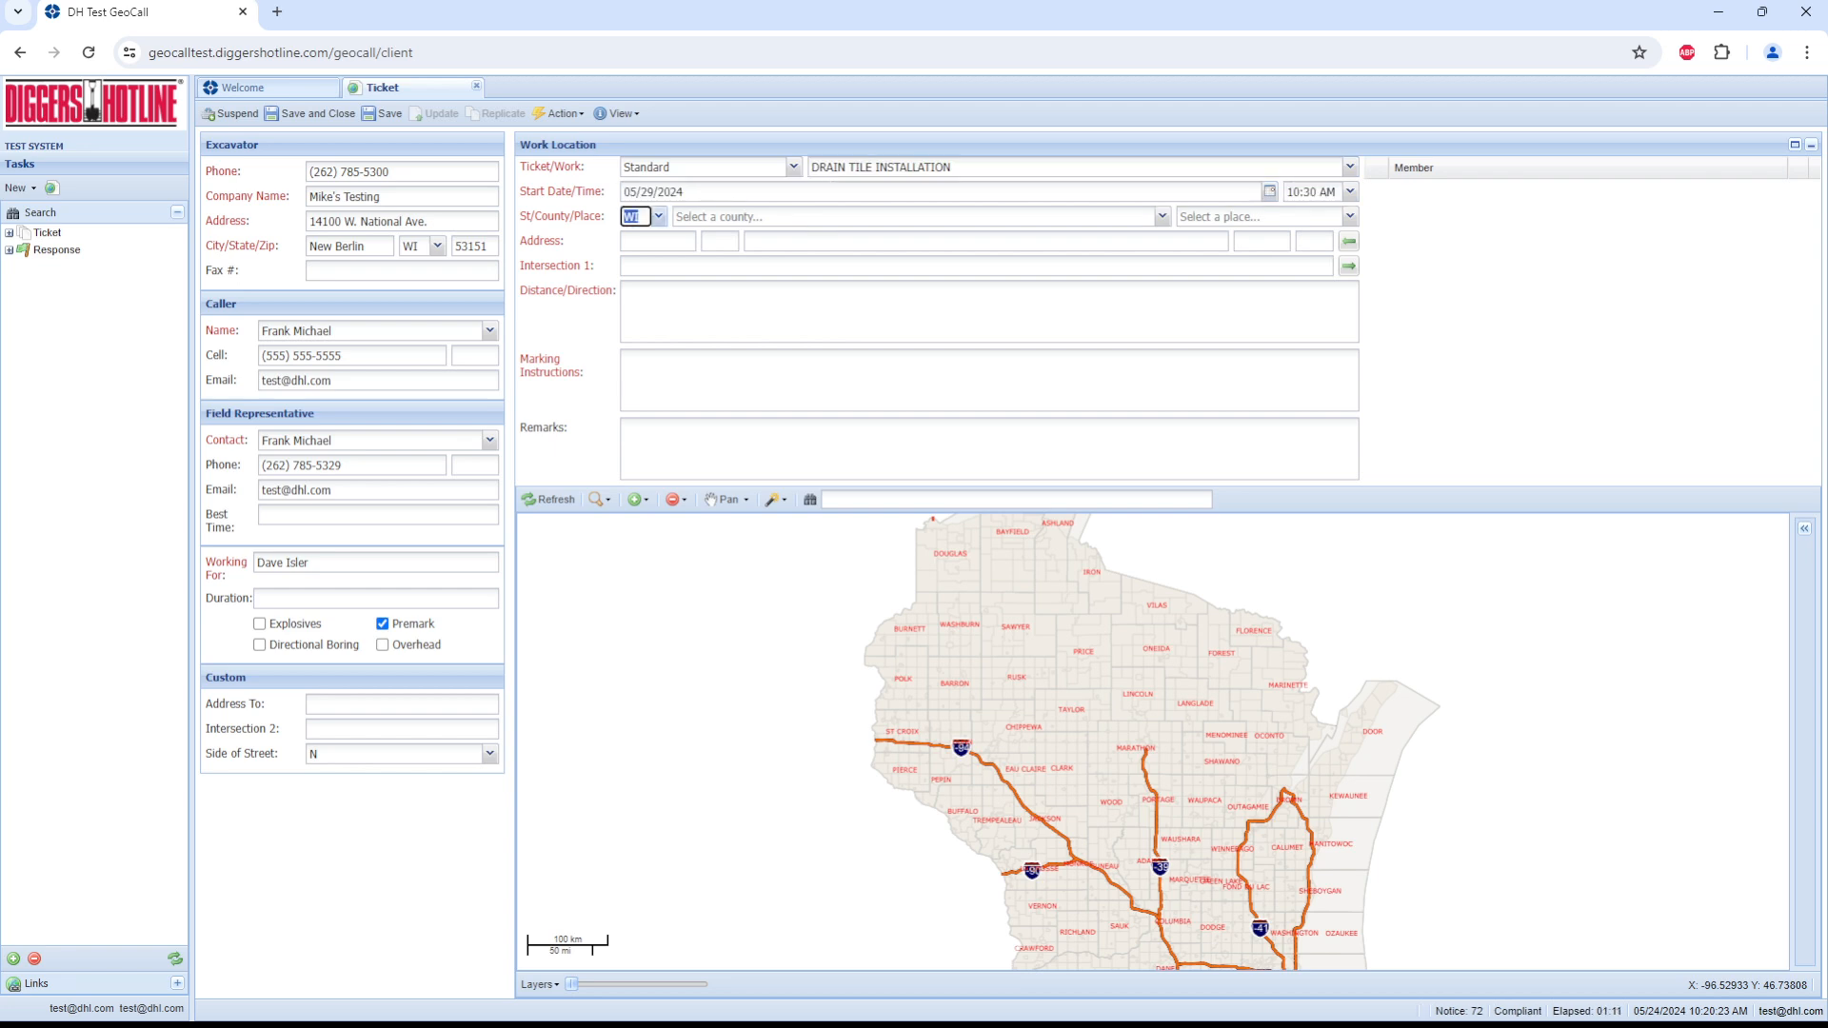
key(Tab)
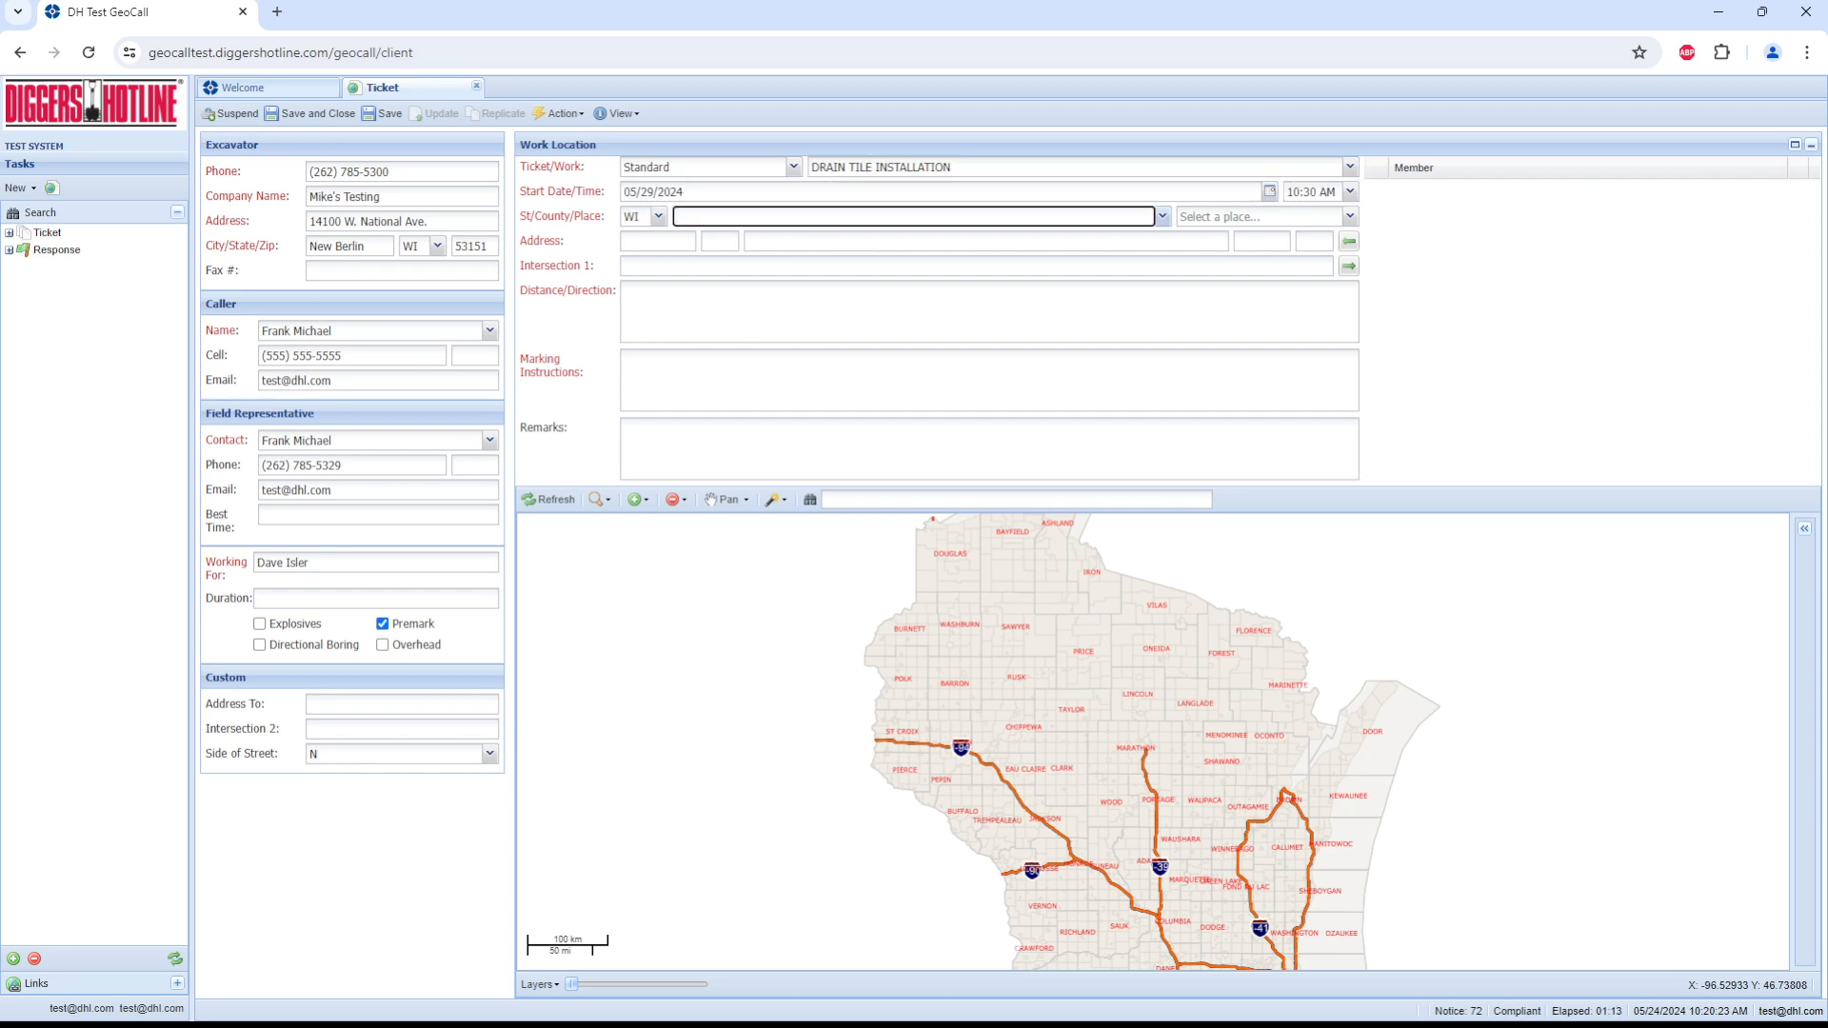
text(WAUKESHA)
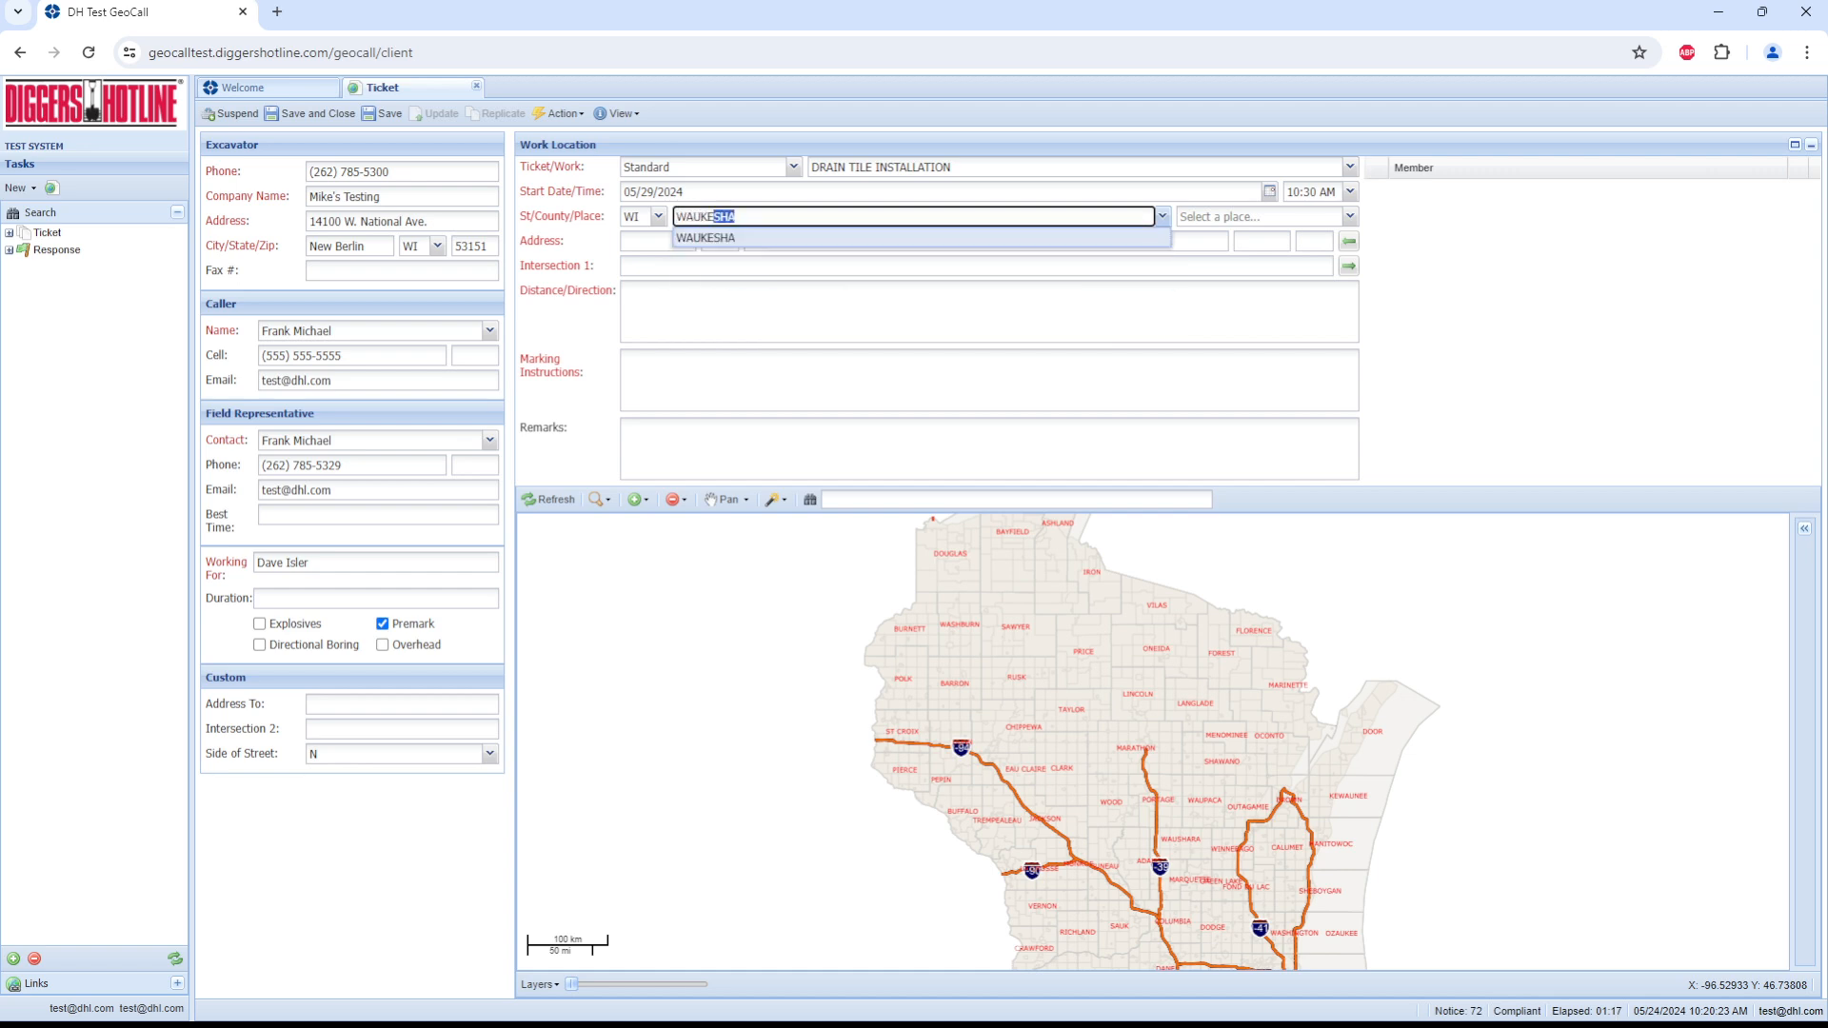
key(Tab)
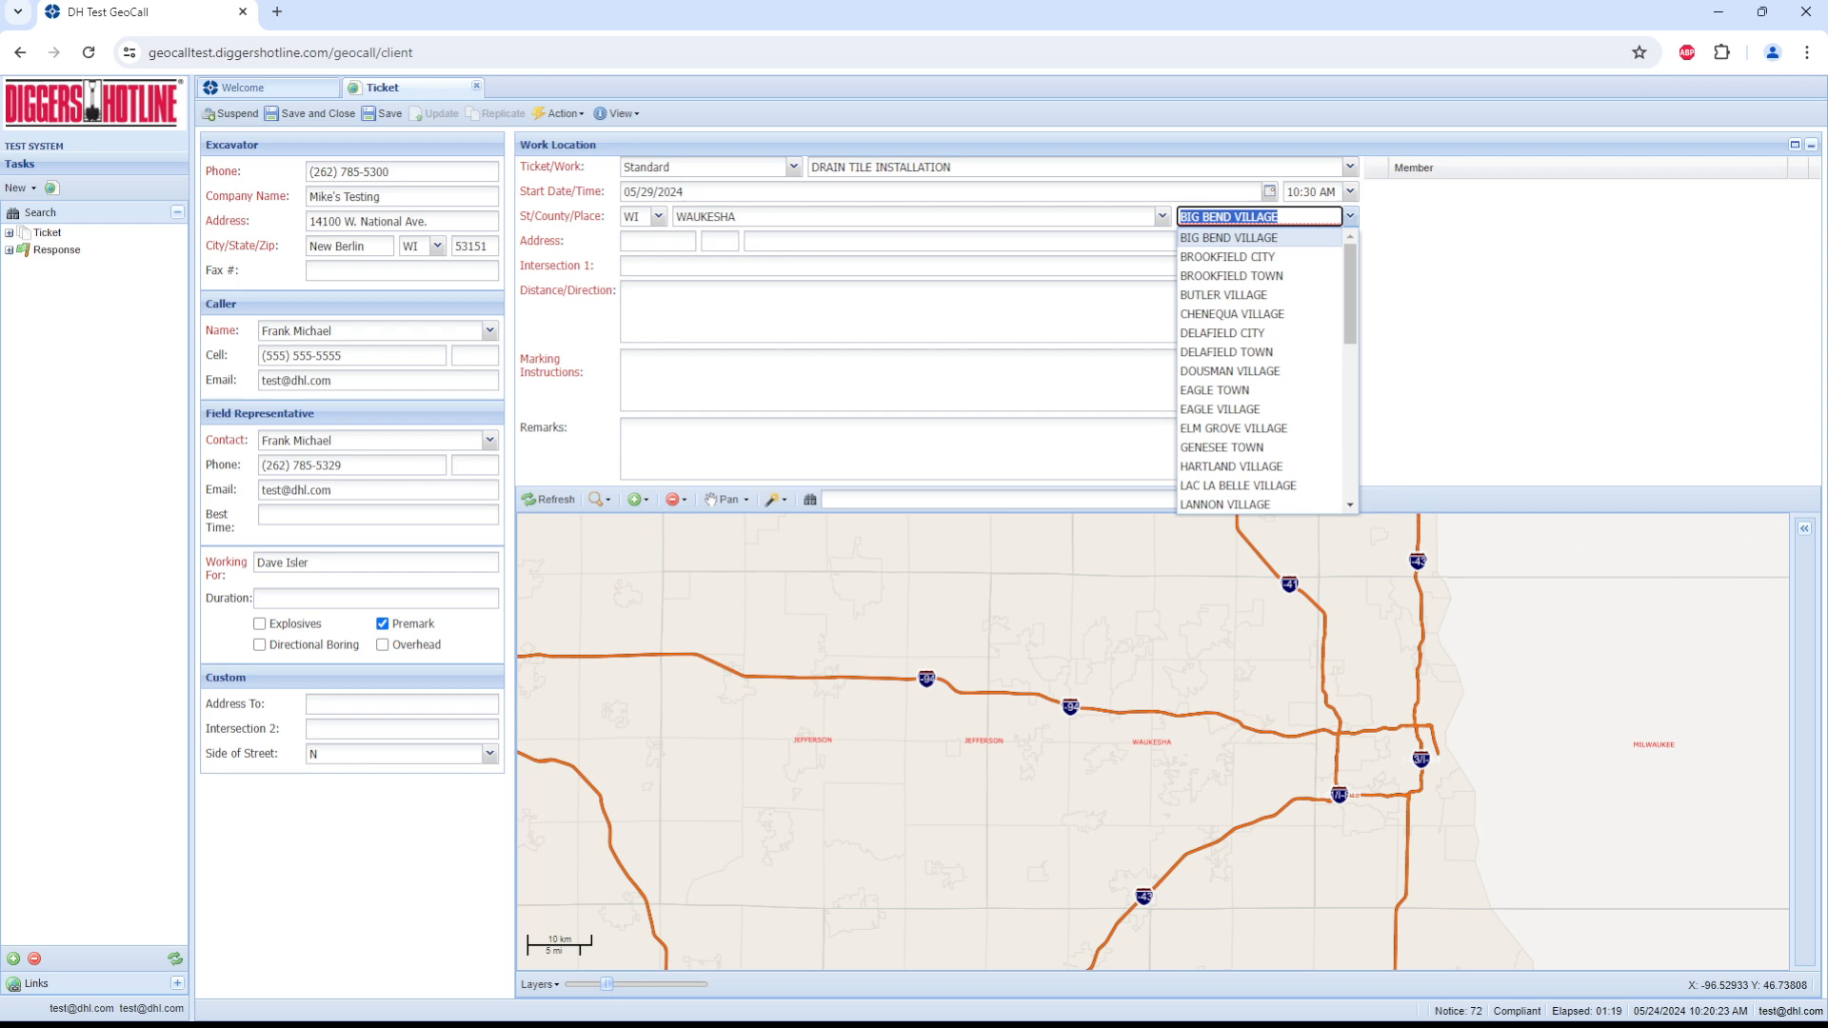
text(NEW BERLIN CITY)
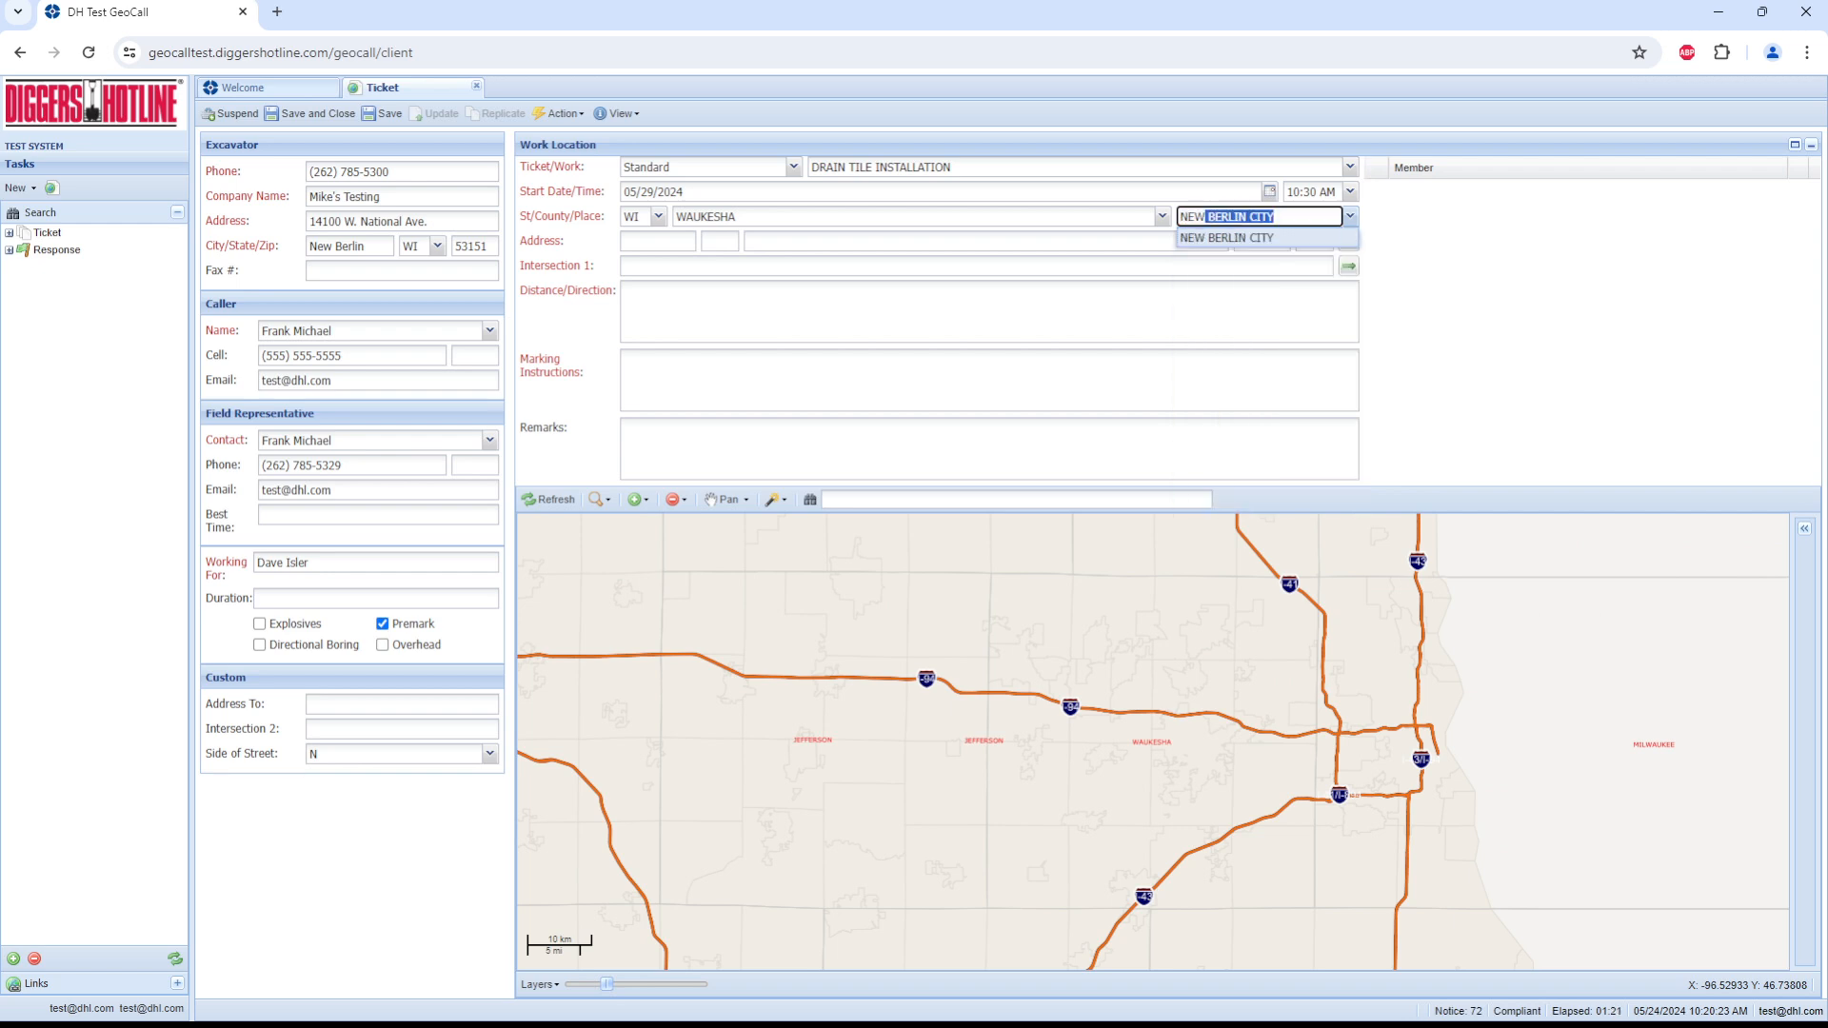
key(Tab)
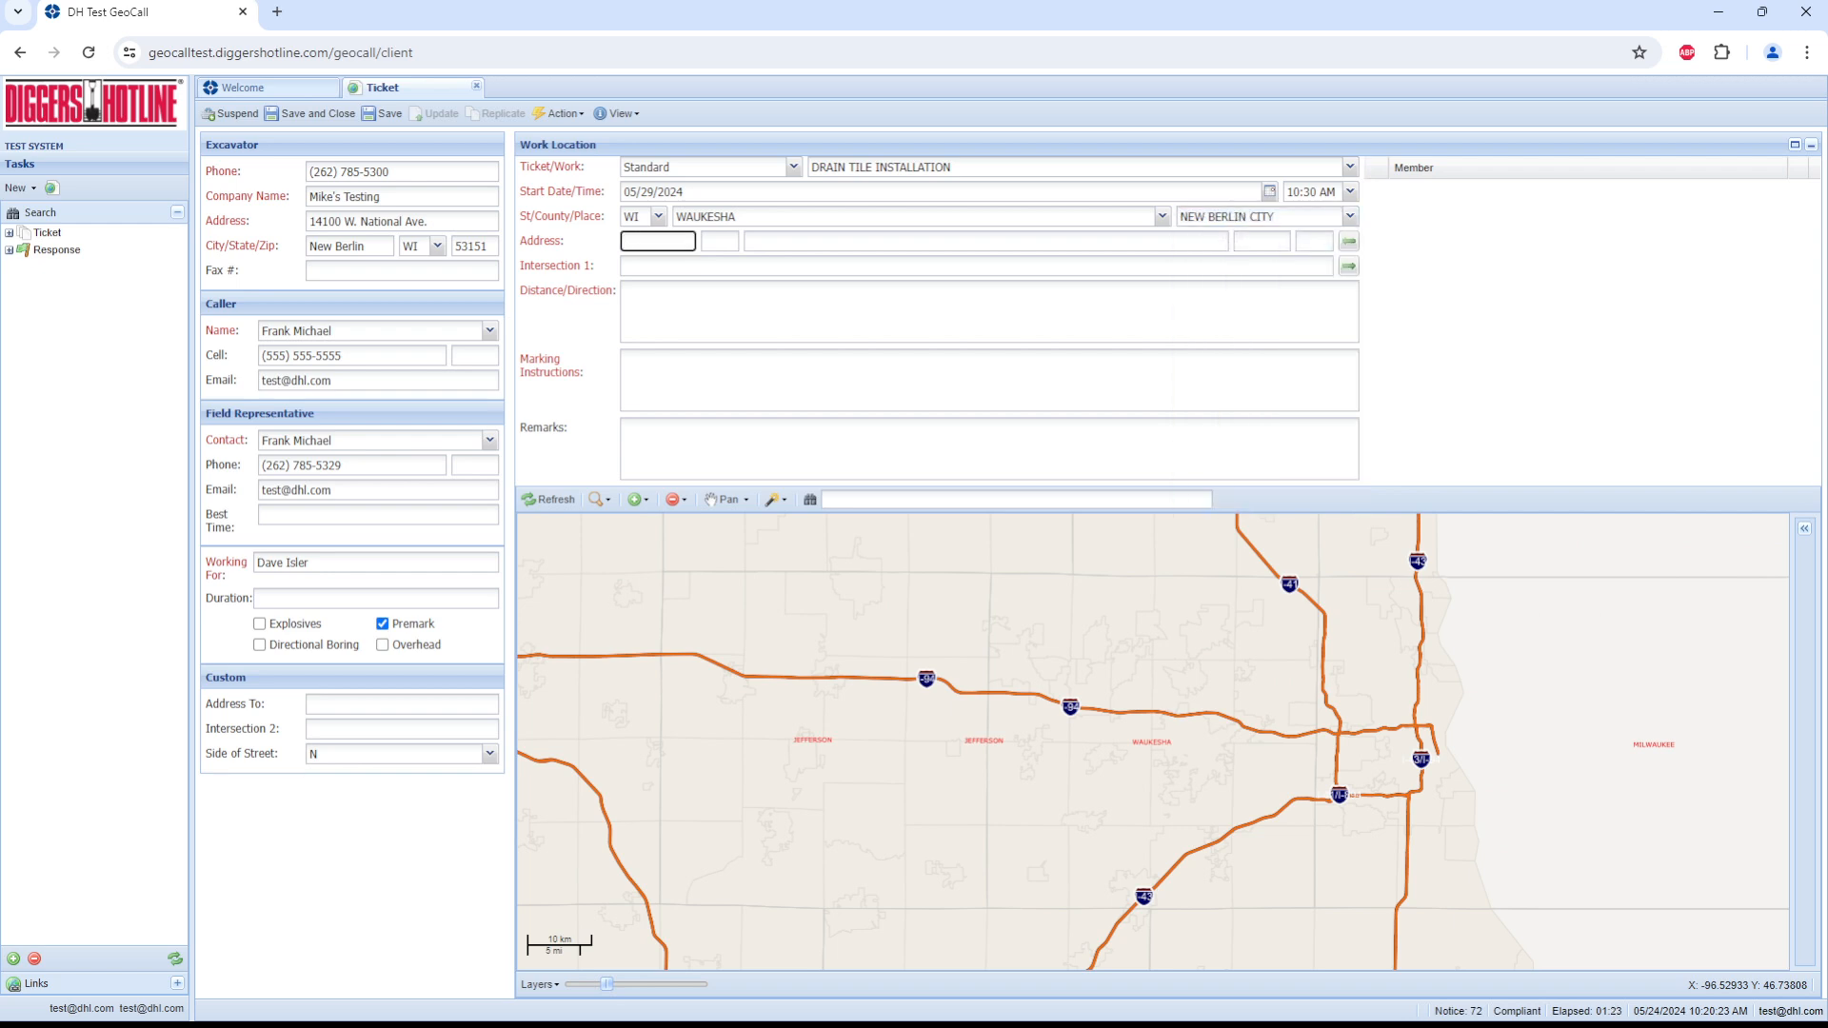
Step: Enter the work site's street number, direction and partial street name, and look up matching locations
key(Tab)
key(Tab)
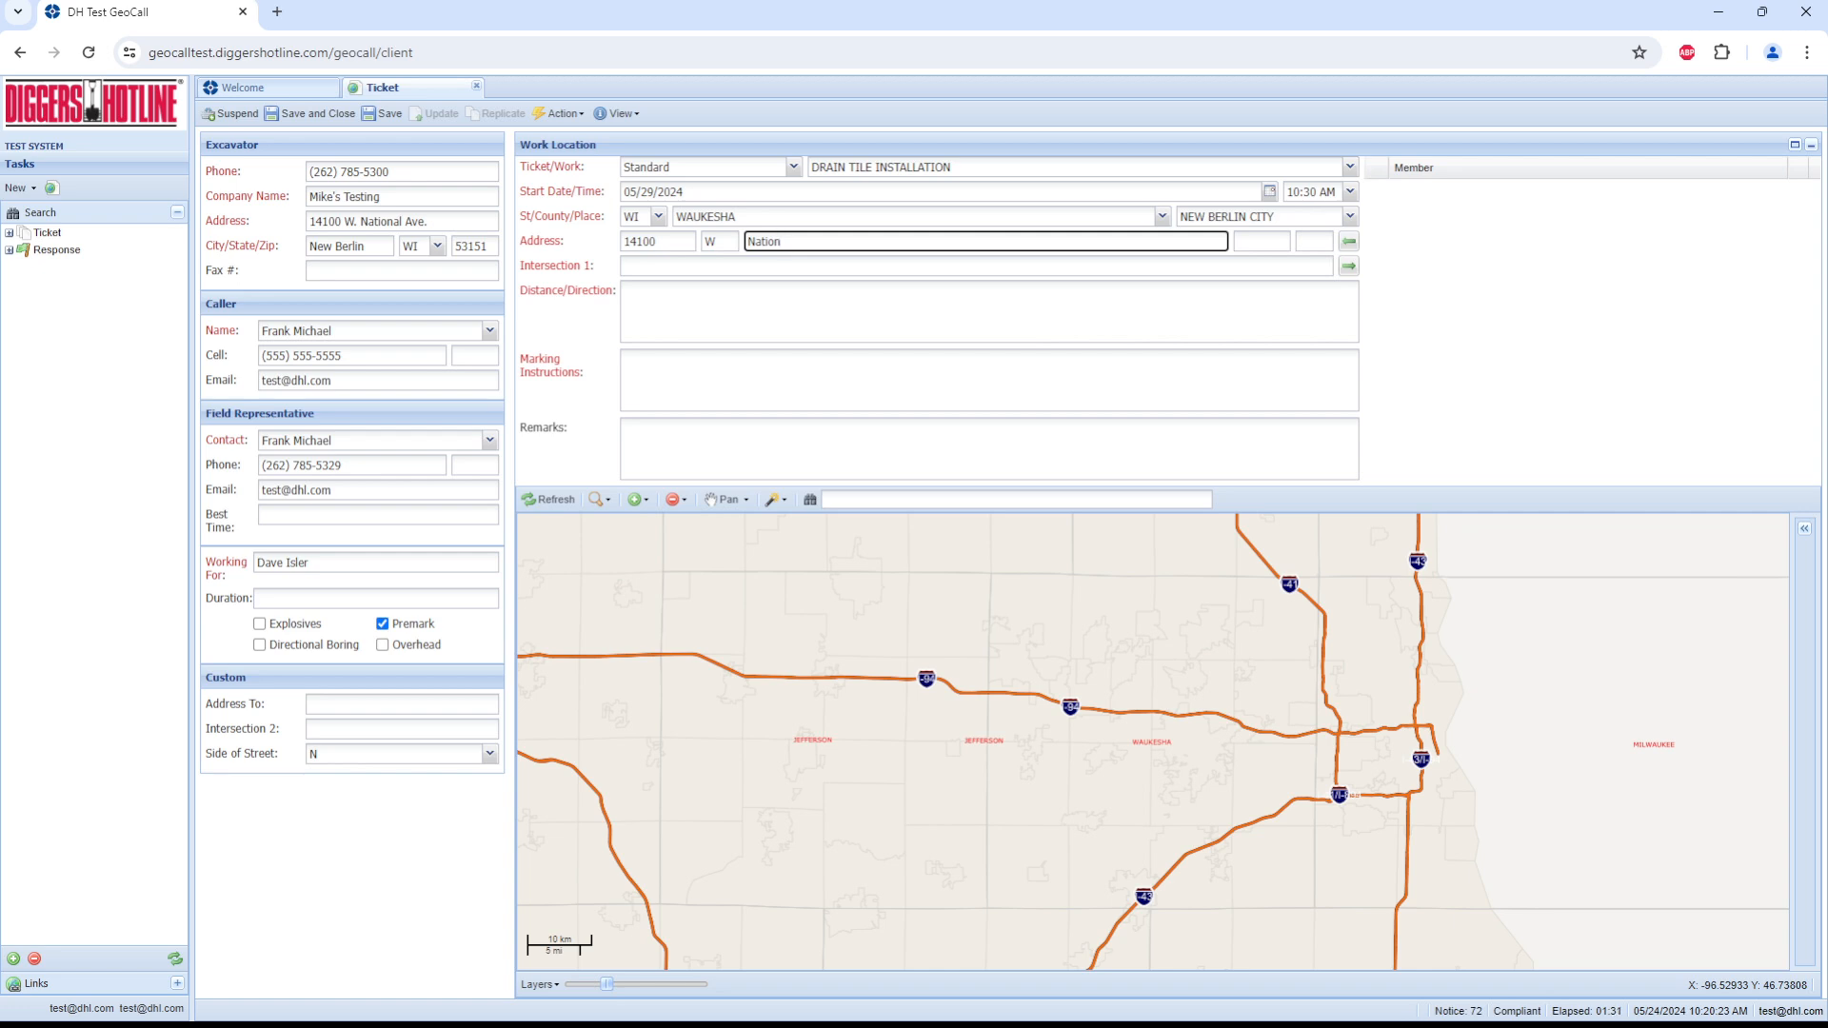
key(Tab)
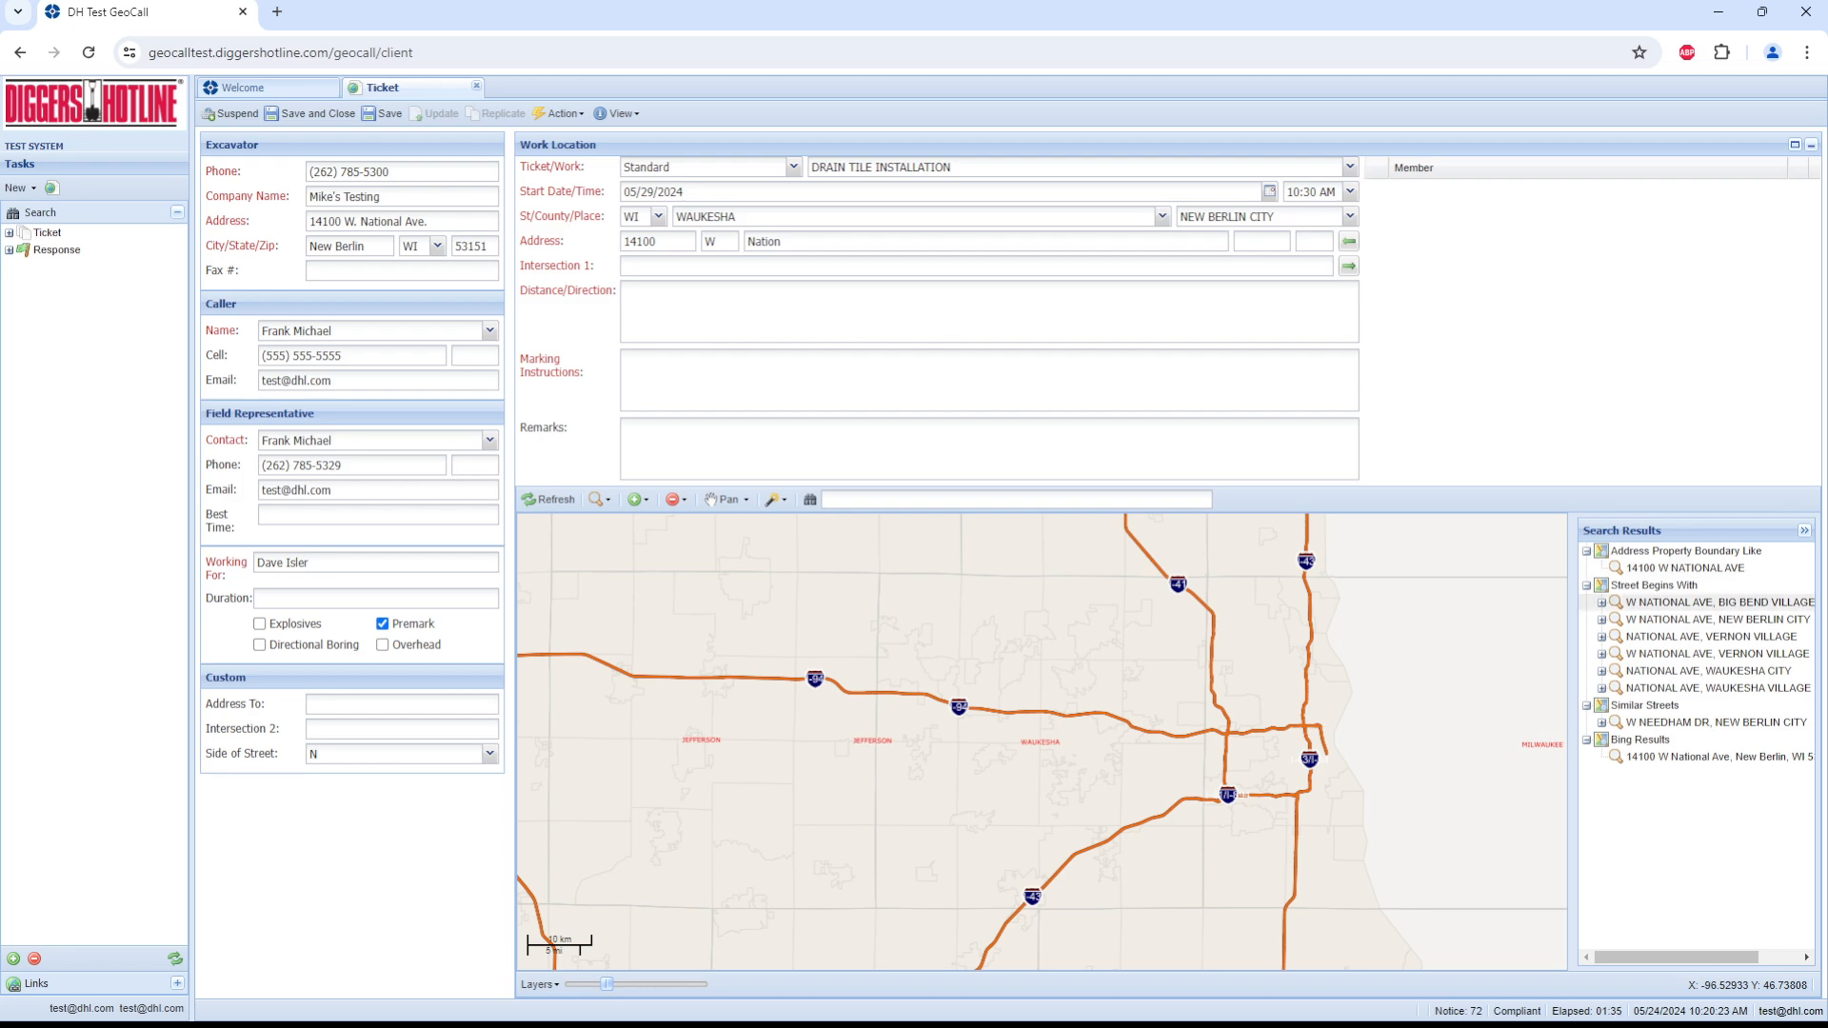
Step: Locate the intersection of W NATIONAL AVE in New Berlin City and S SUNNYSLOPE RD from the search results
click(1717, 620)
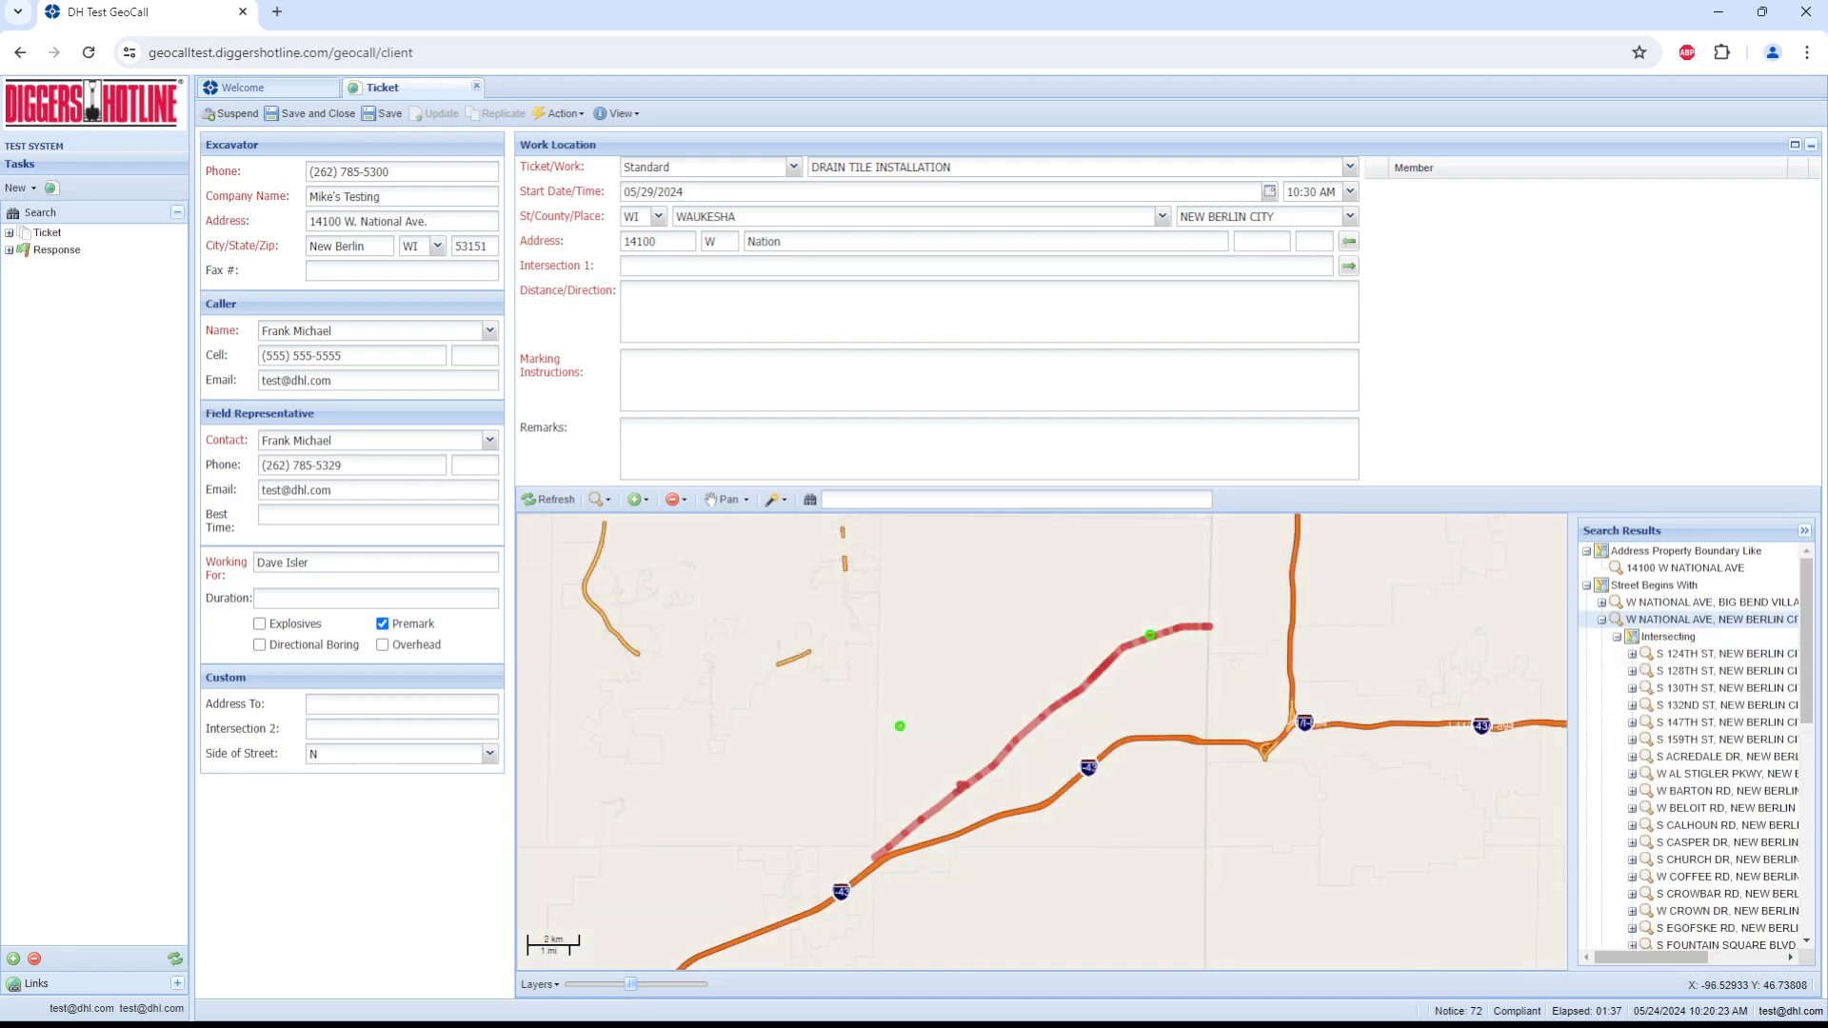
scroll(1717, 720, down, 3)
scroll(1713, 714, down, 5)
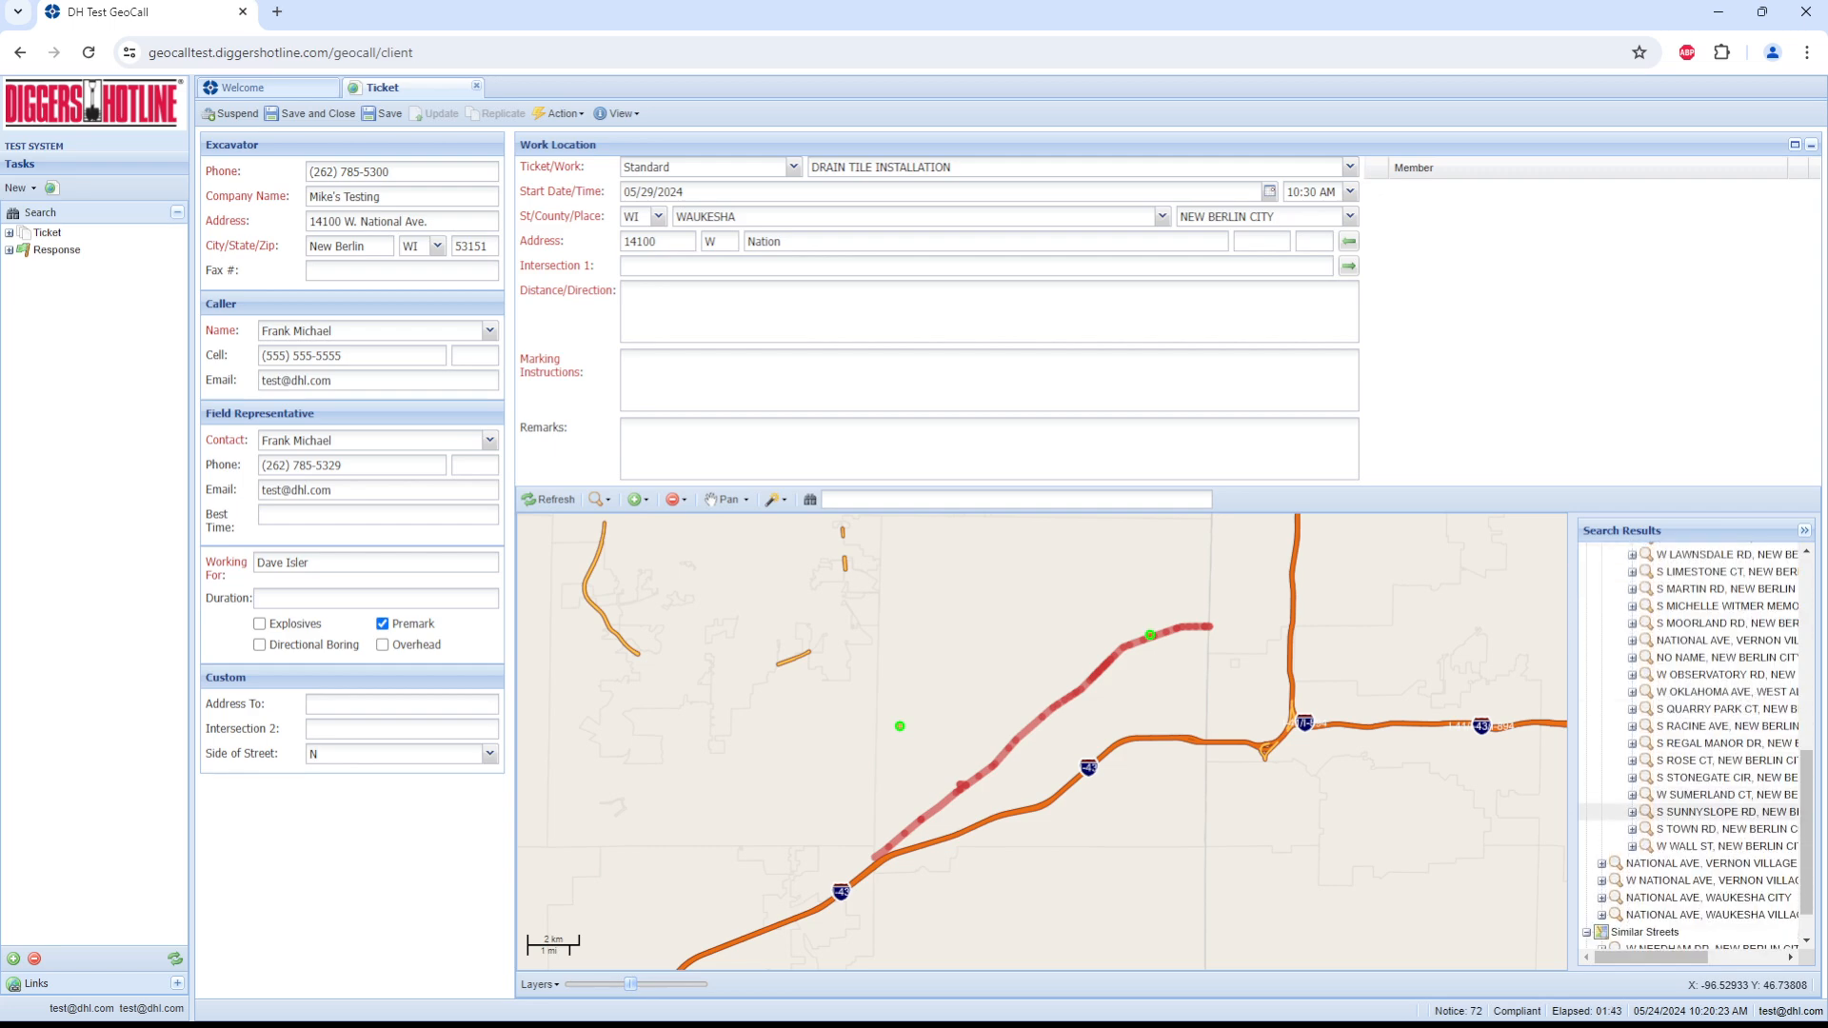
click(1713, 811)
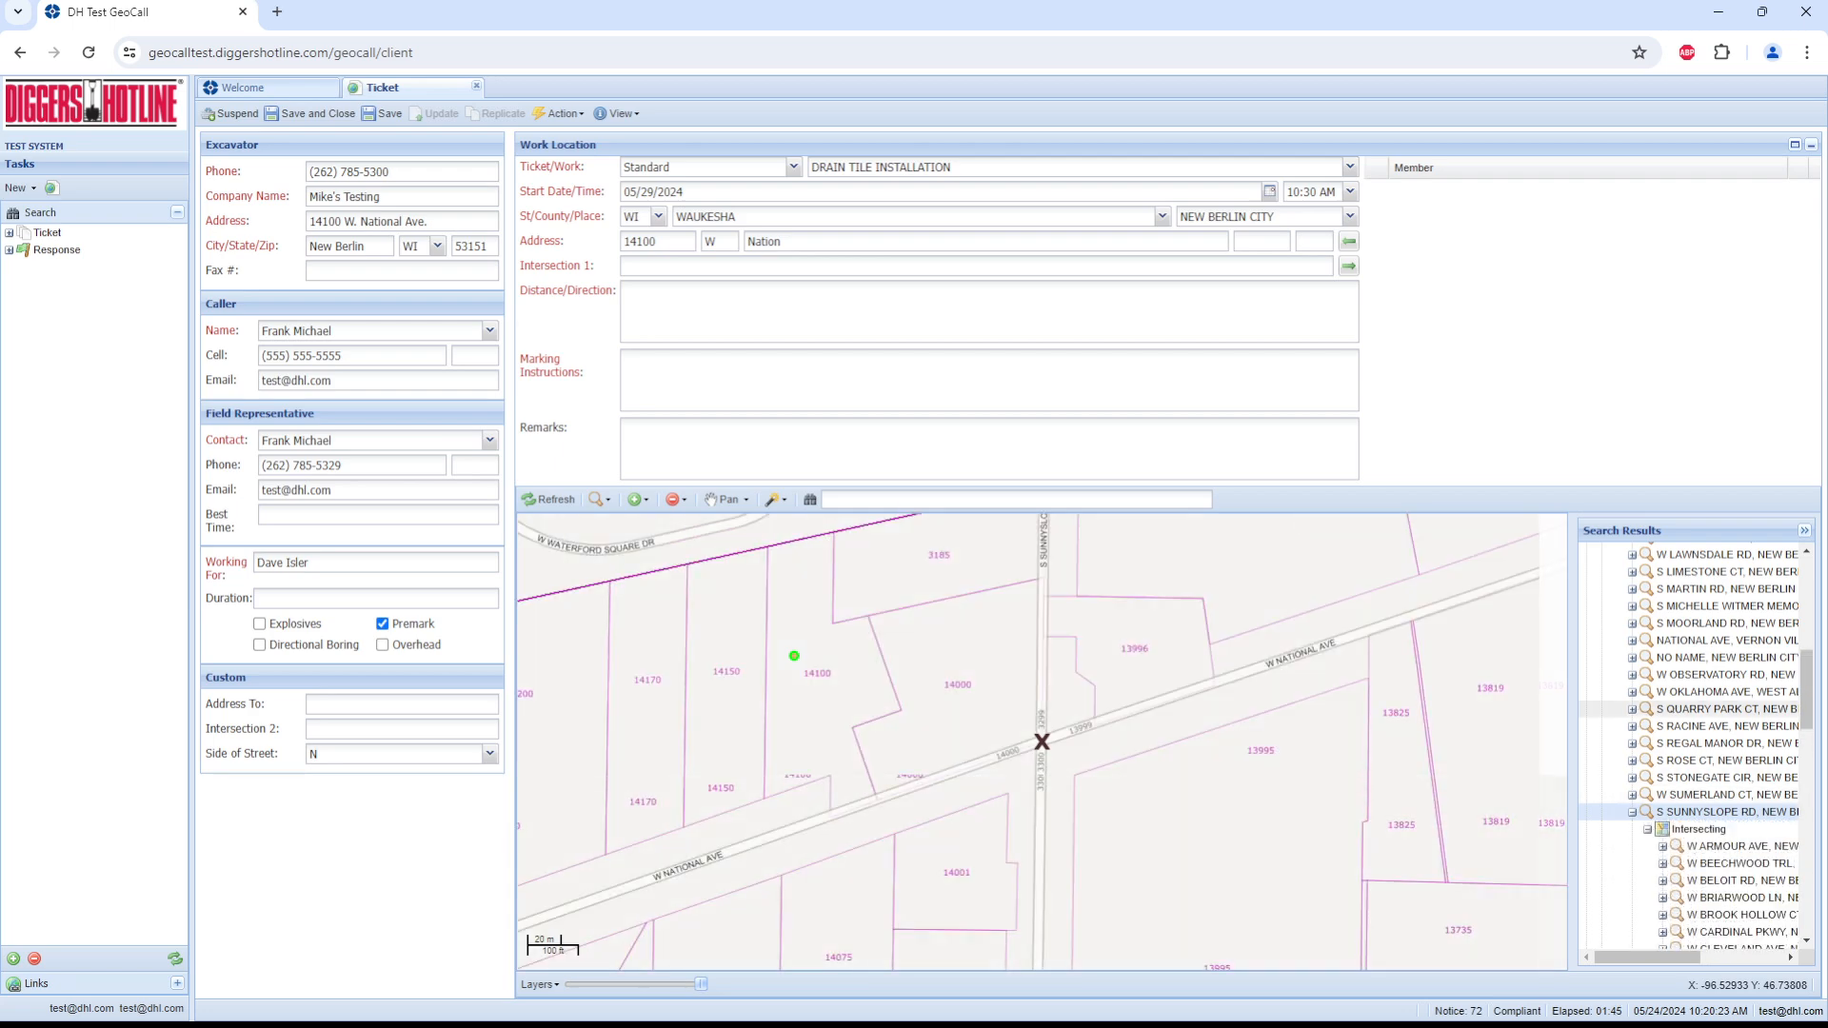
scroll(1704, 705, up, 10)
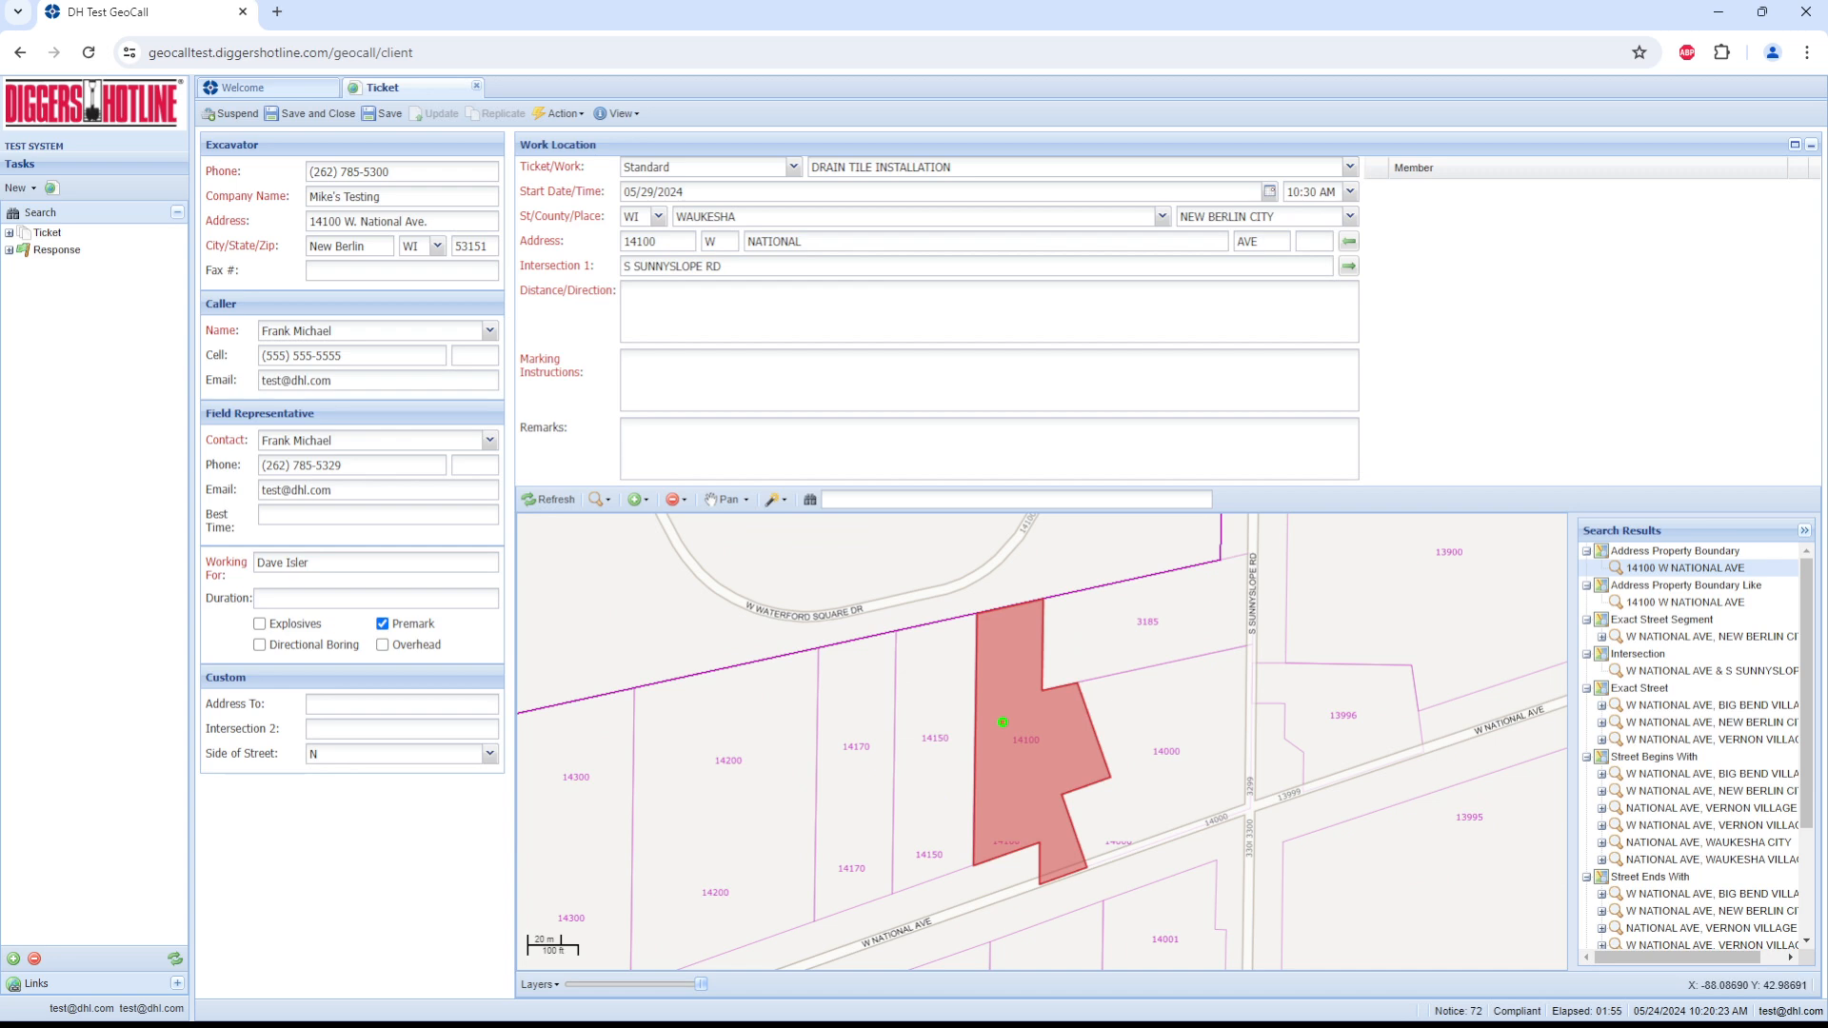
Step: Measure the distance along W National Ave from the S Sunnyslope Rd intersection to the highlighted property
click(989, 312)
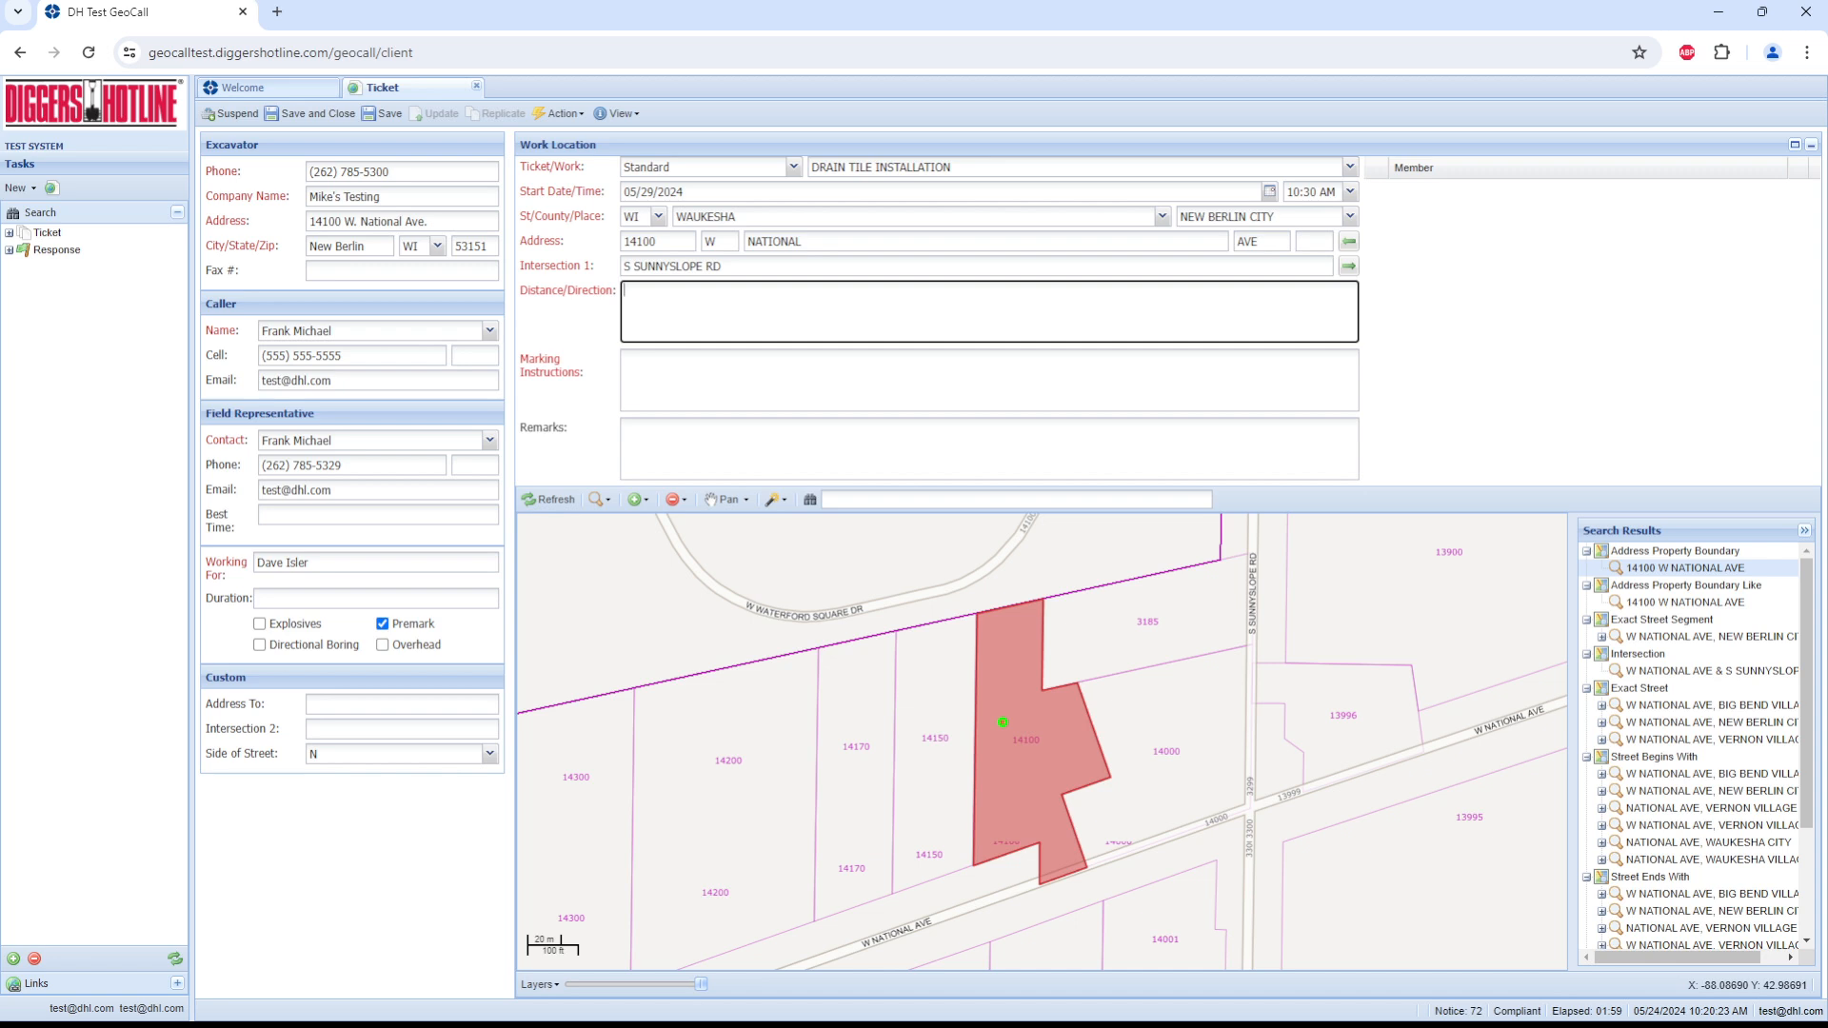
click(777, 499)
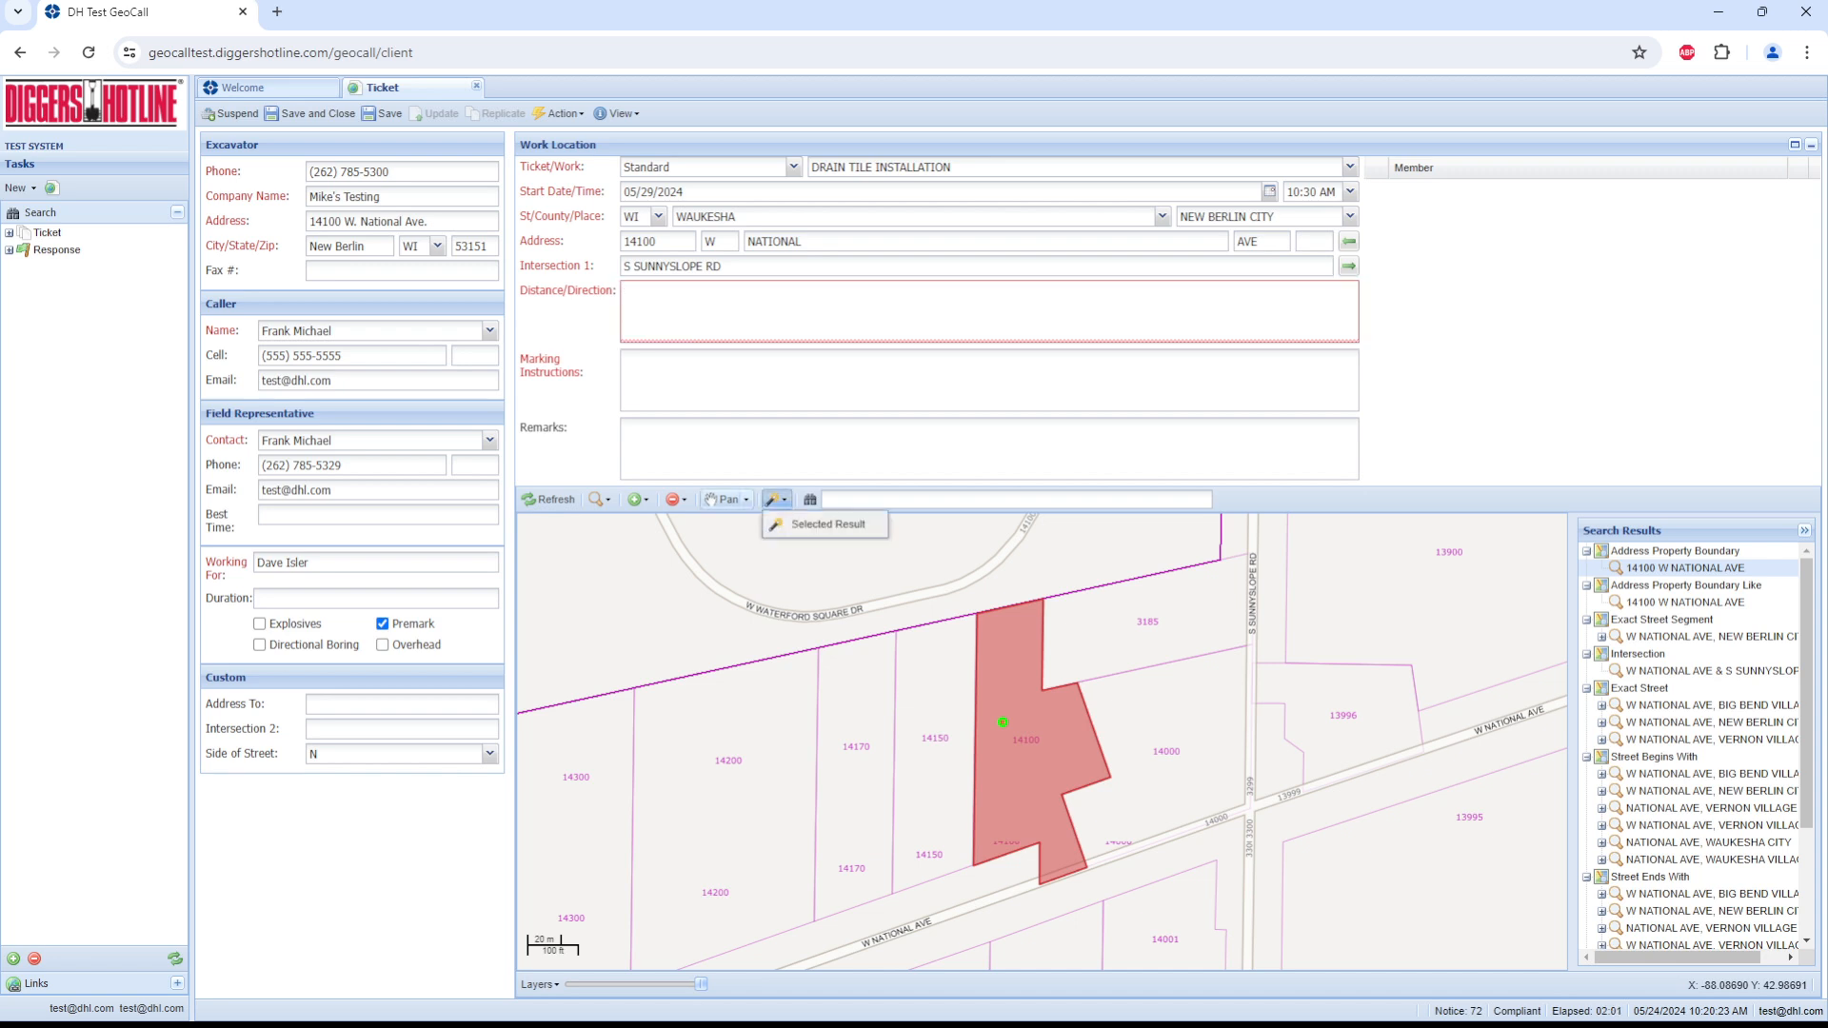
click(746, 499)
click(757, 546)
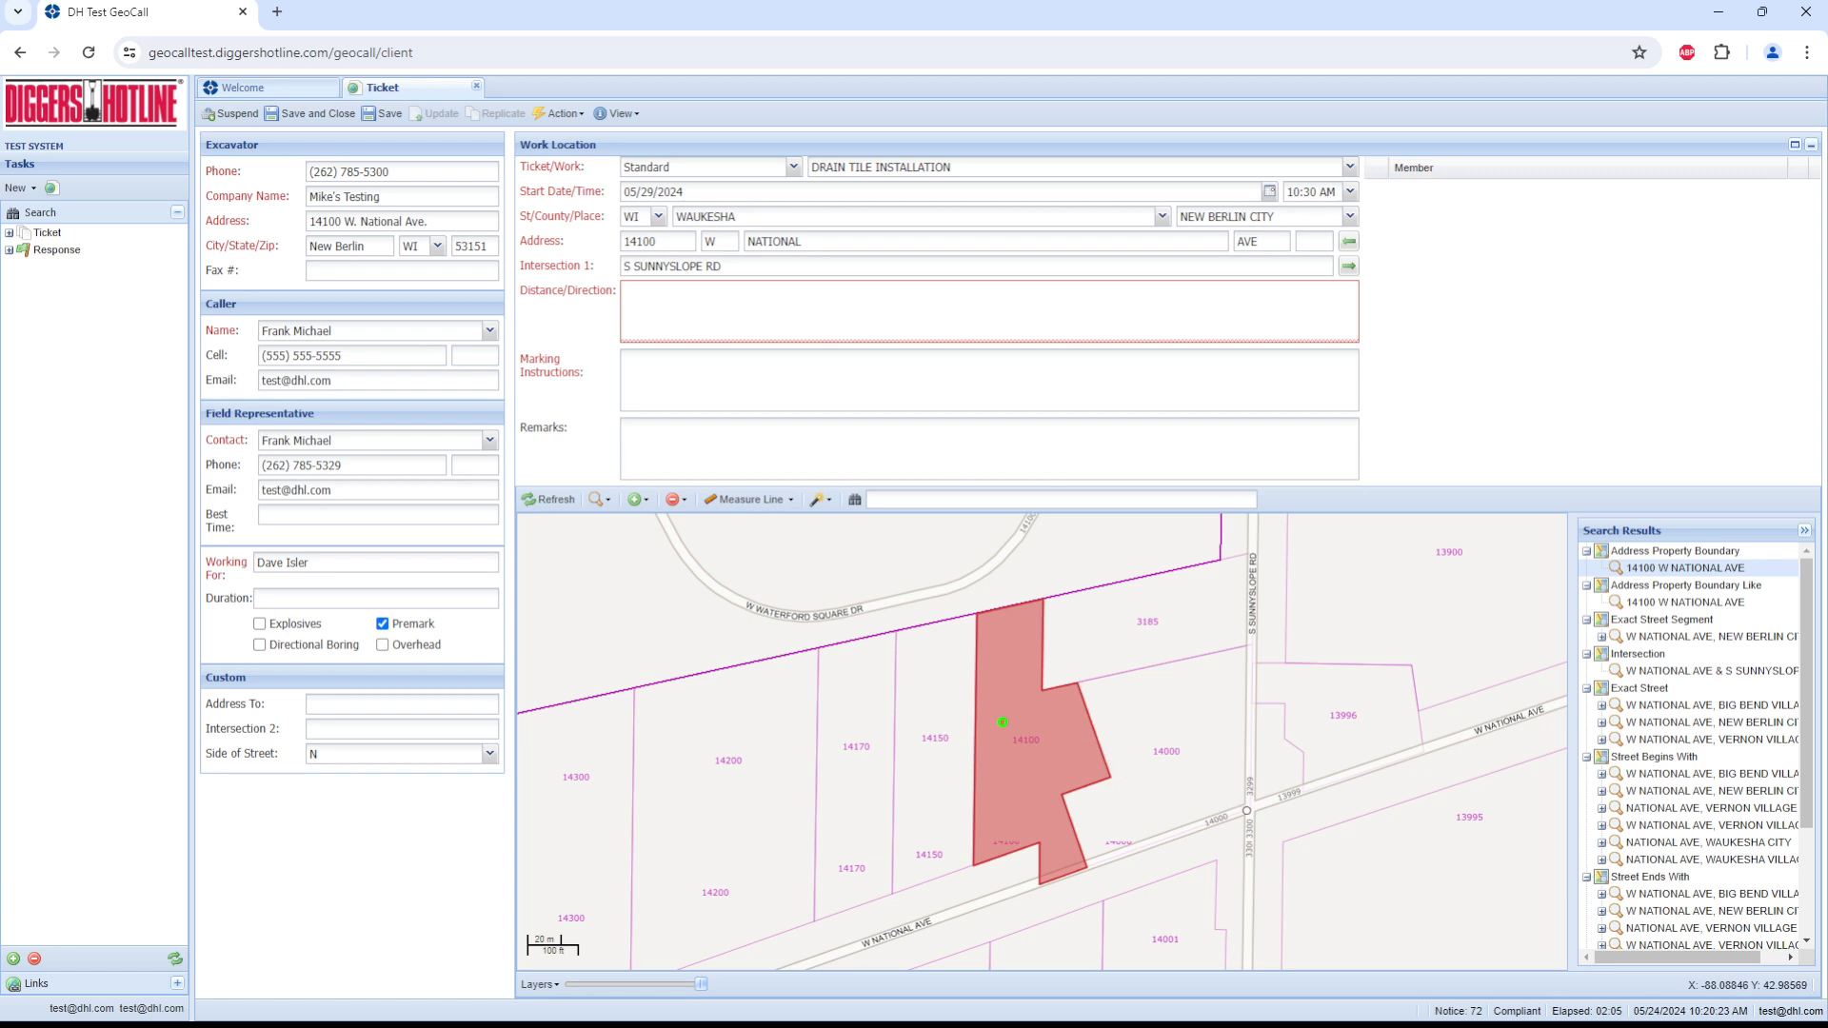
click(1246, 811)
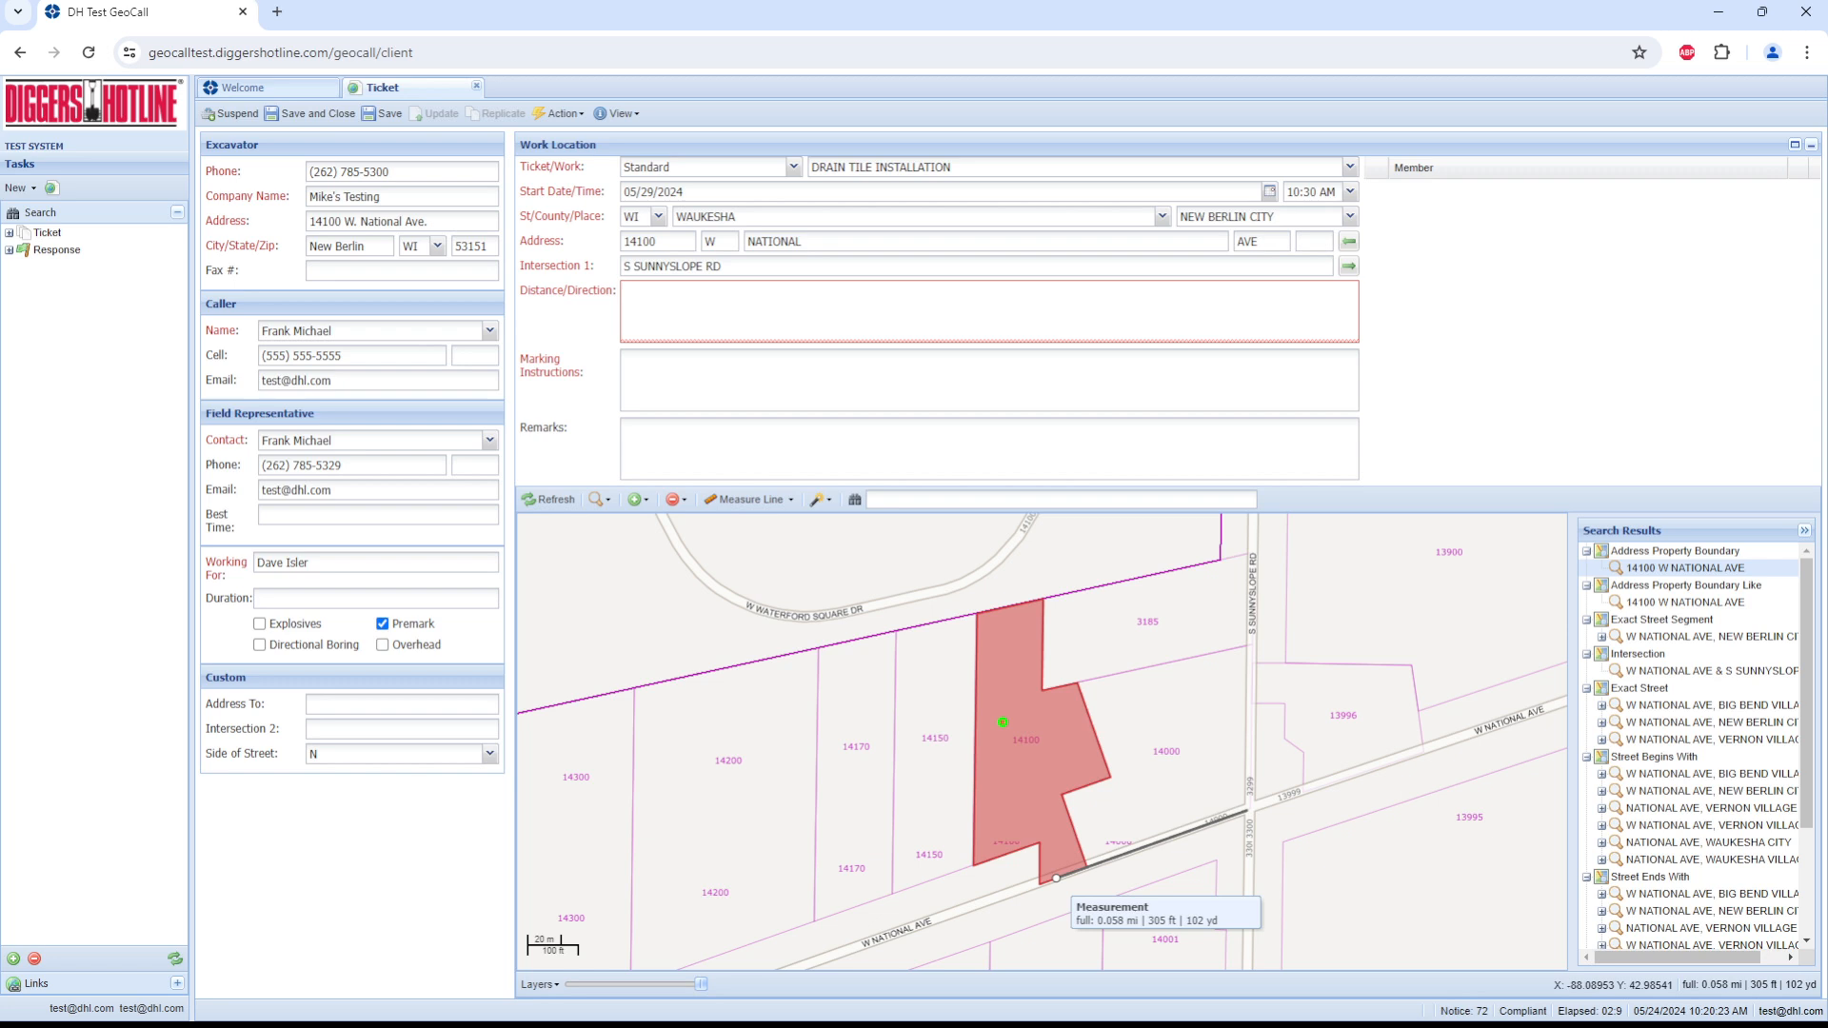
click(1056, 878)
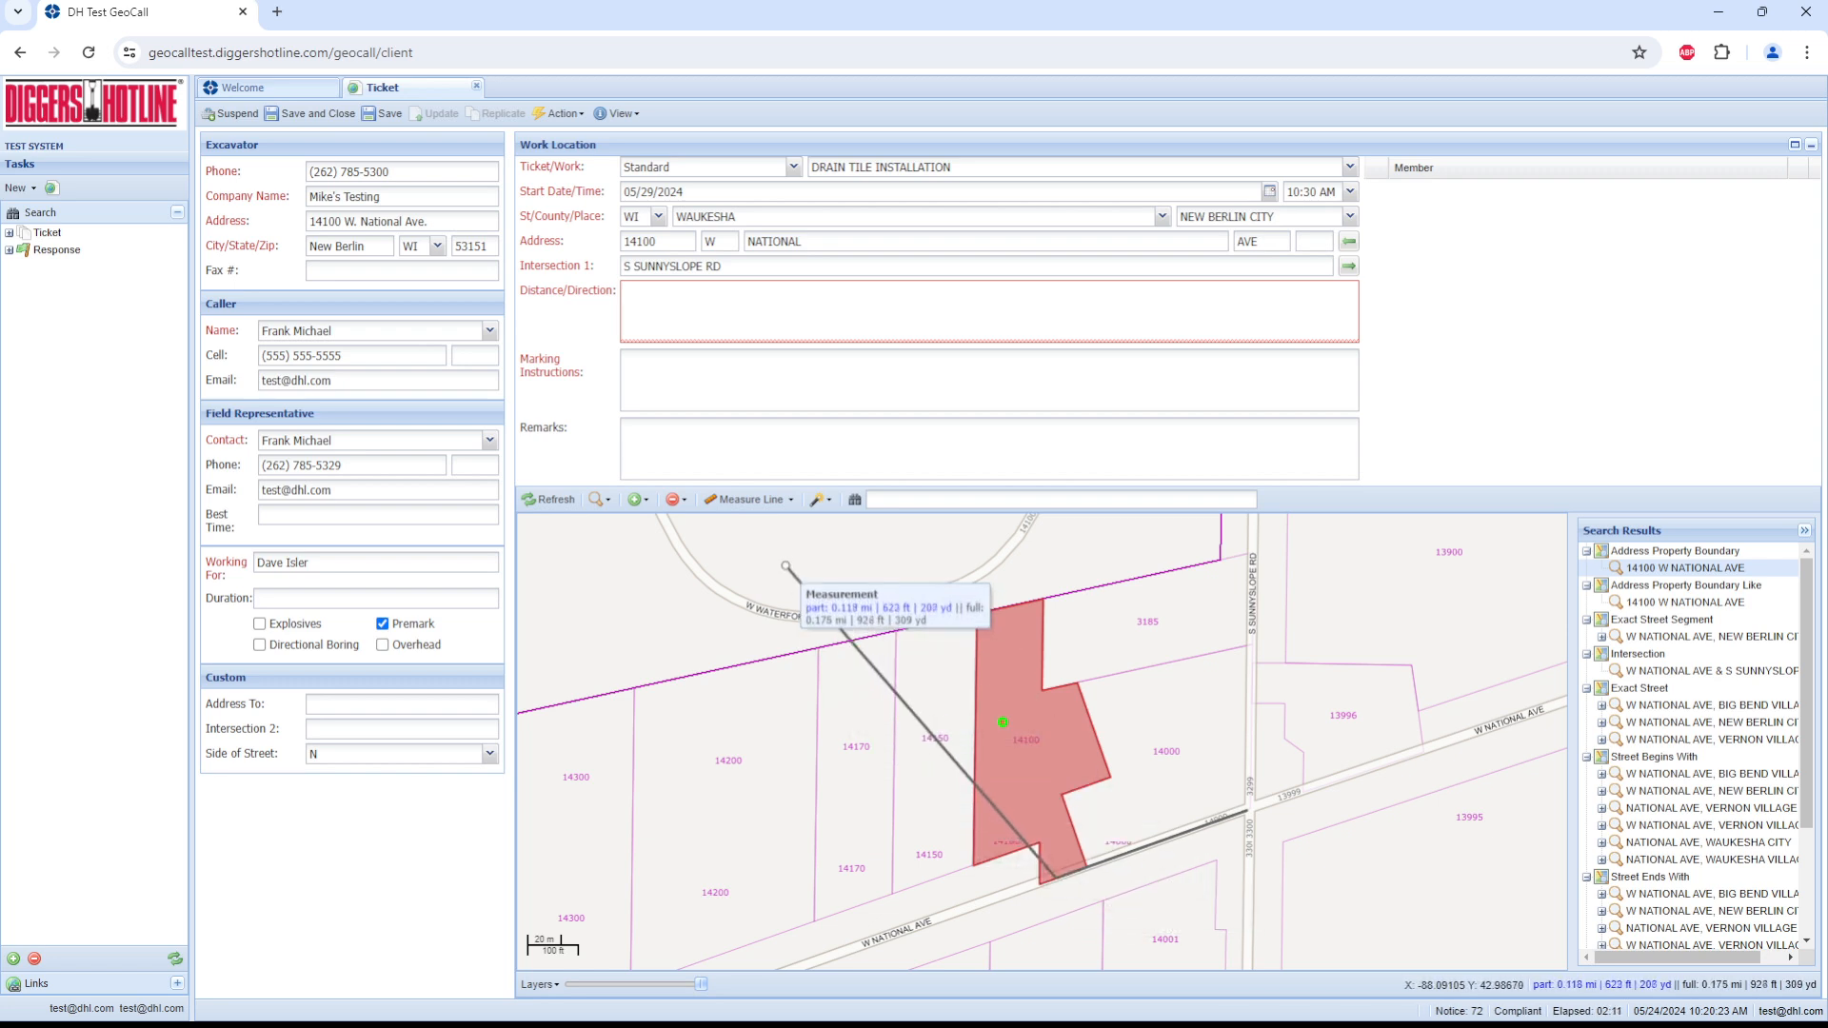
click(683, 499)
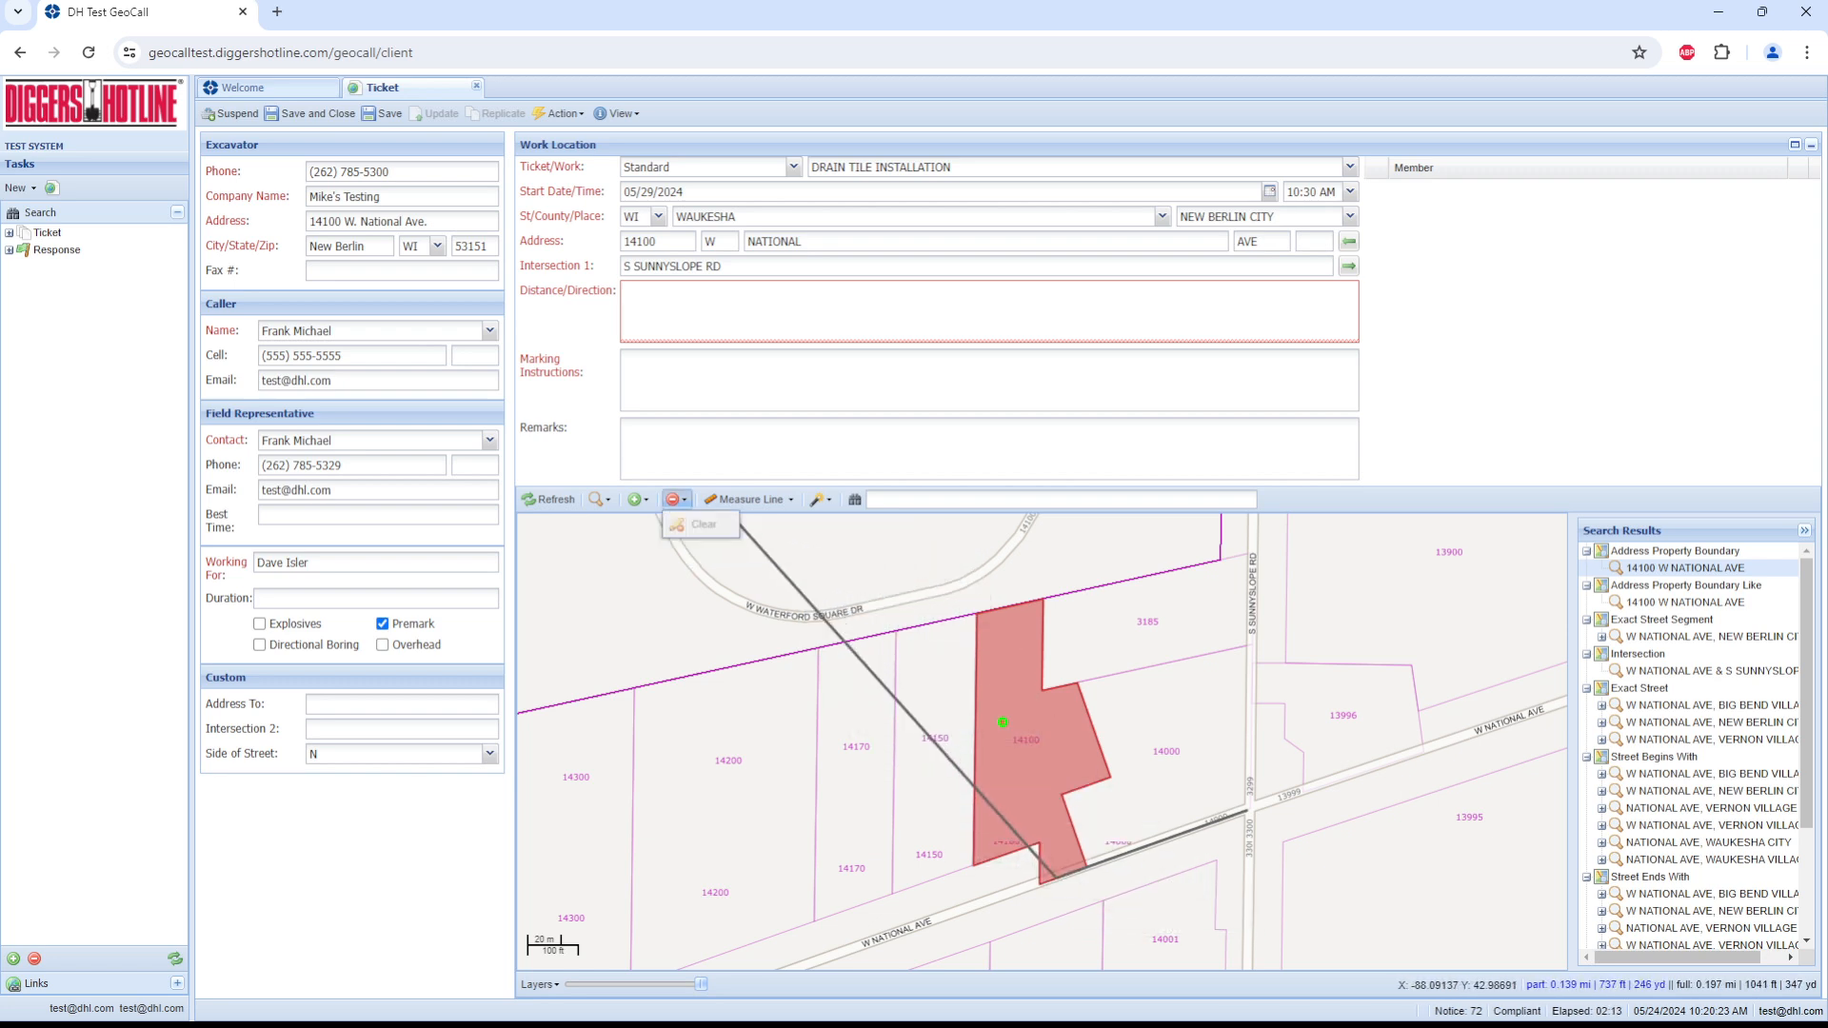
double_click(1053, 860)
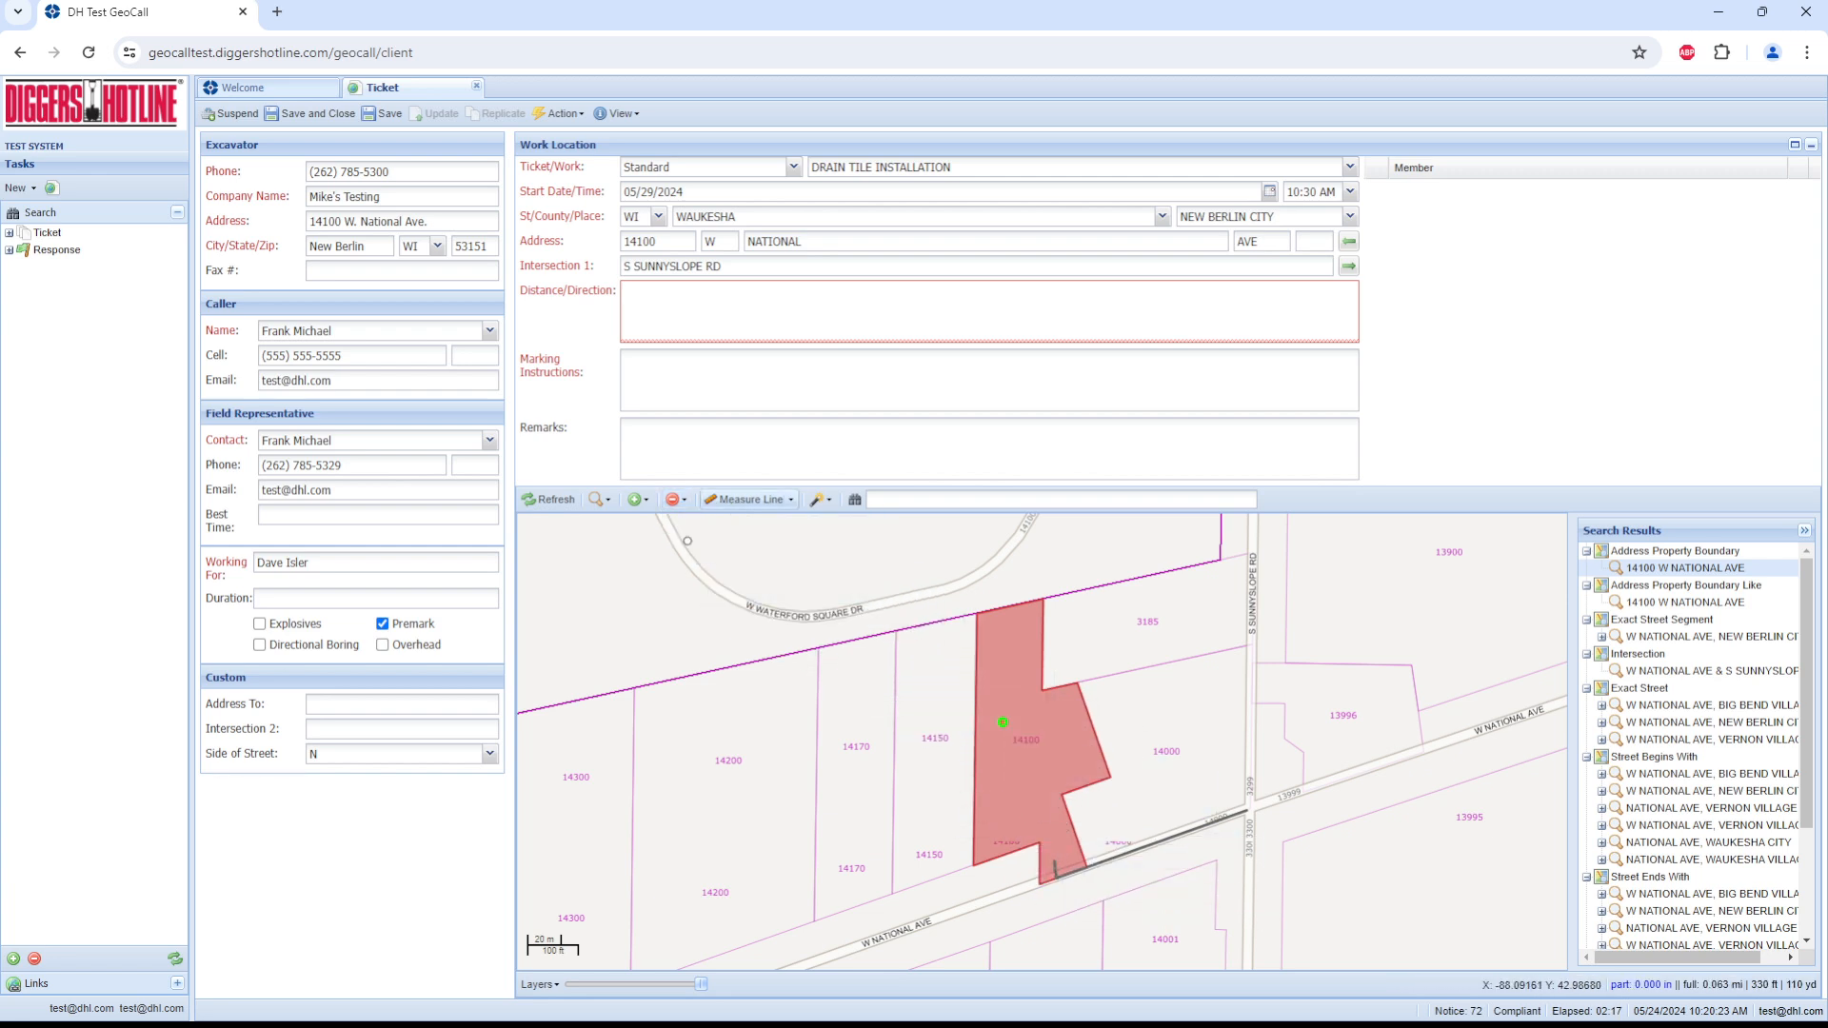
click(761, 498)
click(761, 548)
Step: Enter 300 FT in the ticket's Distance/Direction
click(699, 307)
text(300 FT)
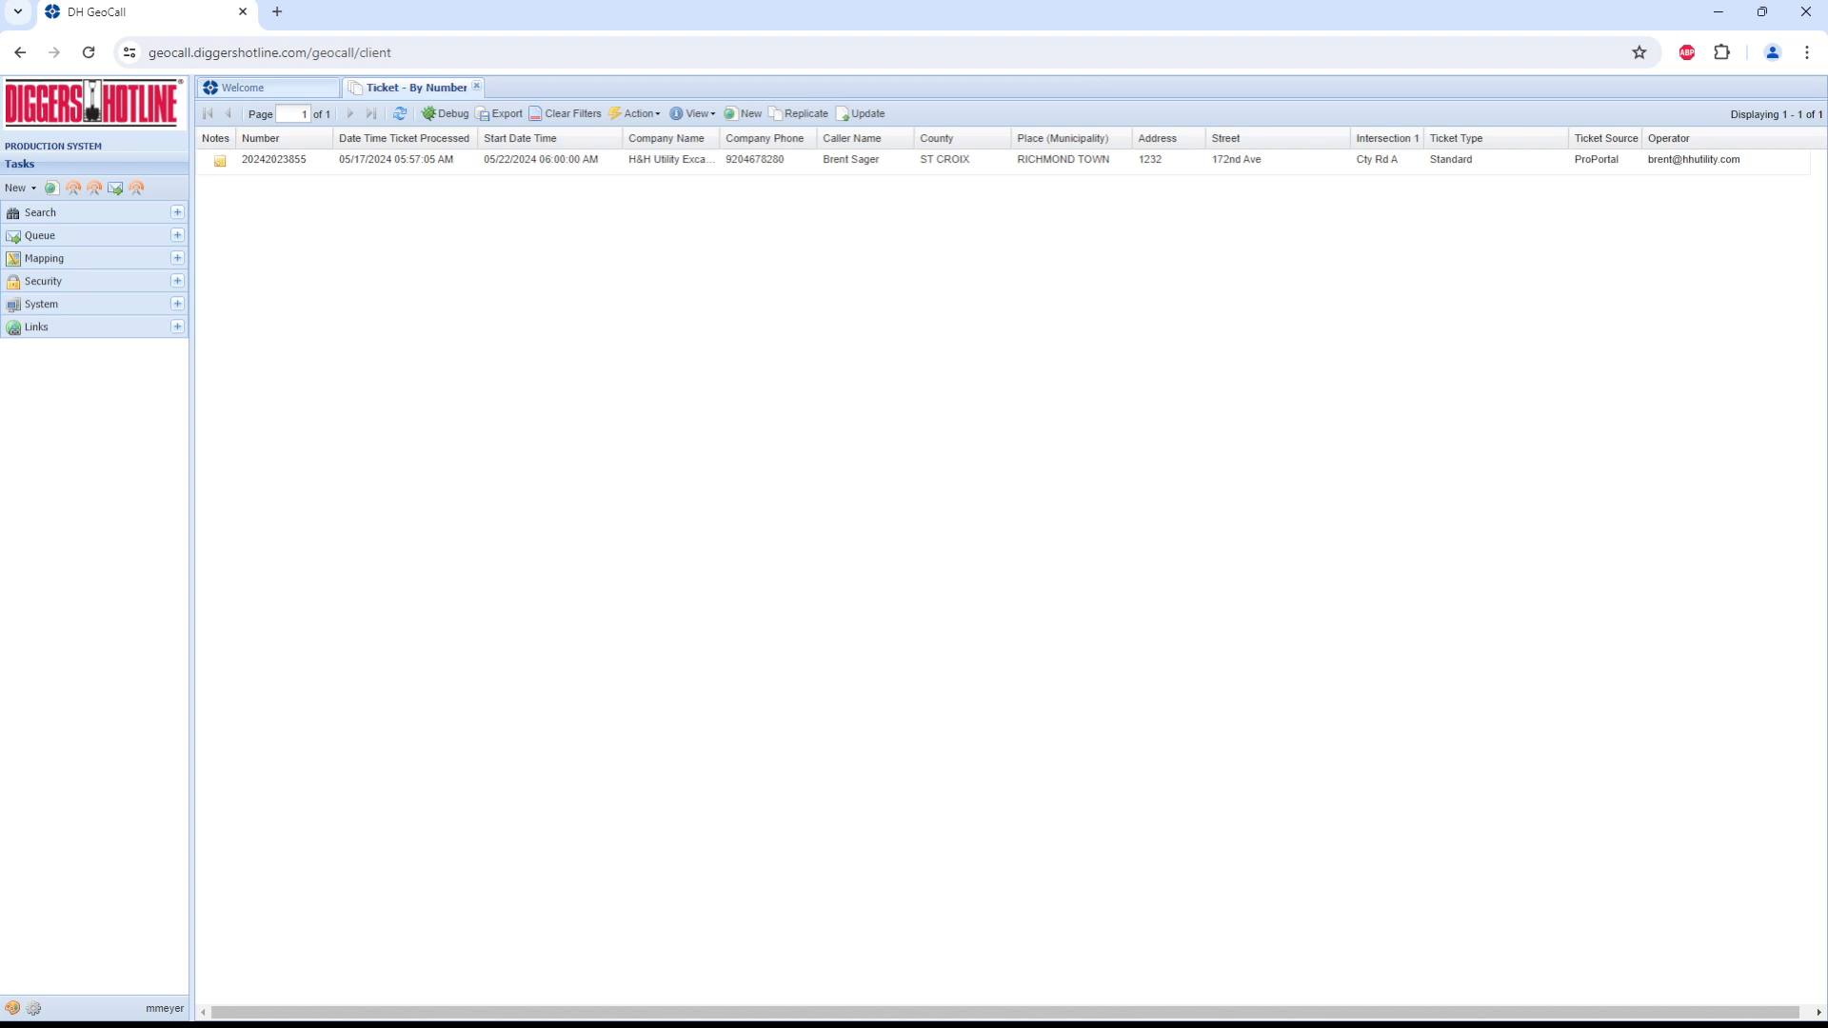
Step: In the production system, start an update of the 172nd Ave ticket in Richmond Town
click(1002, 161)
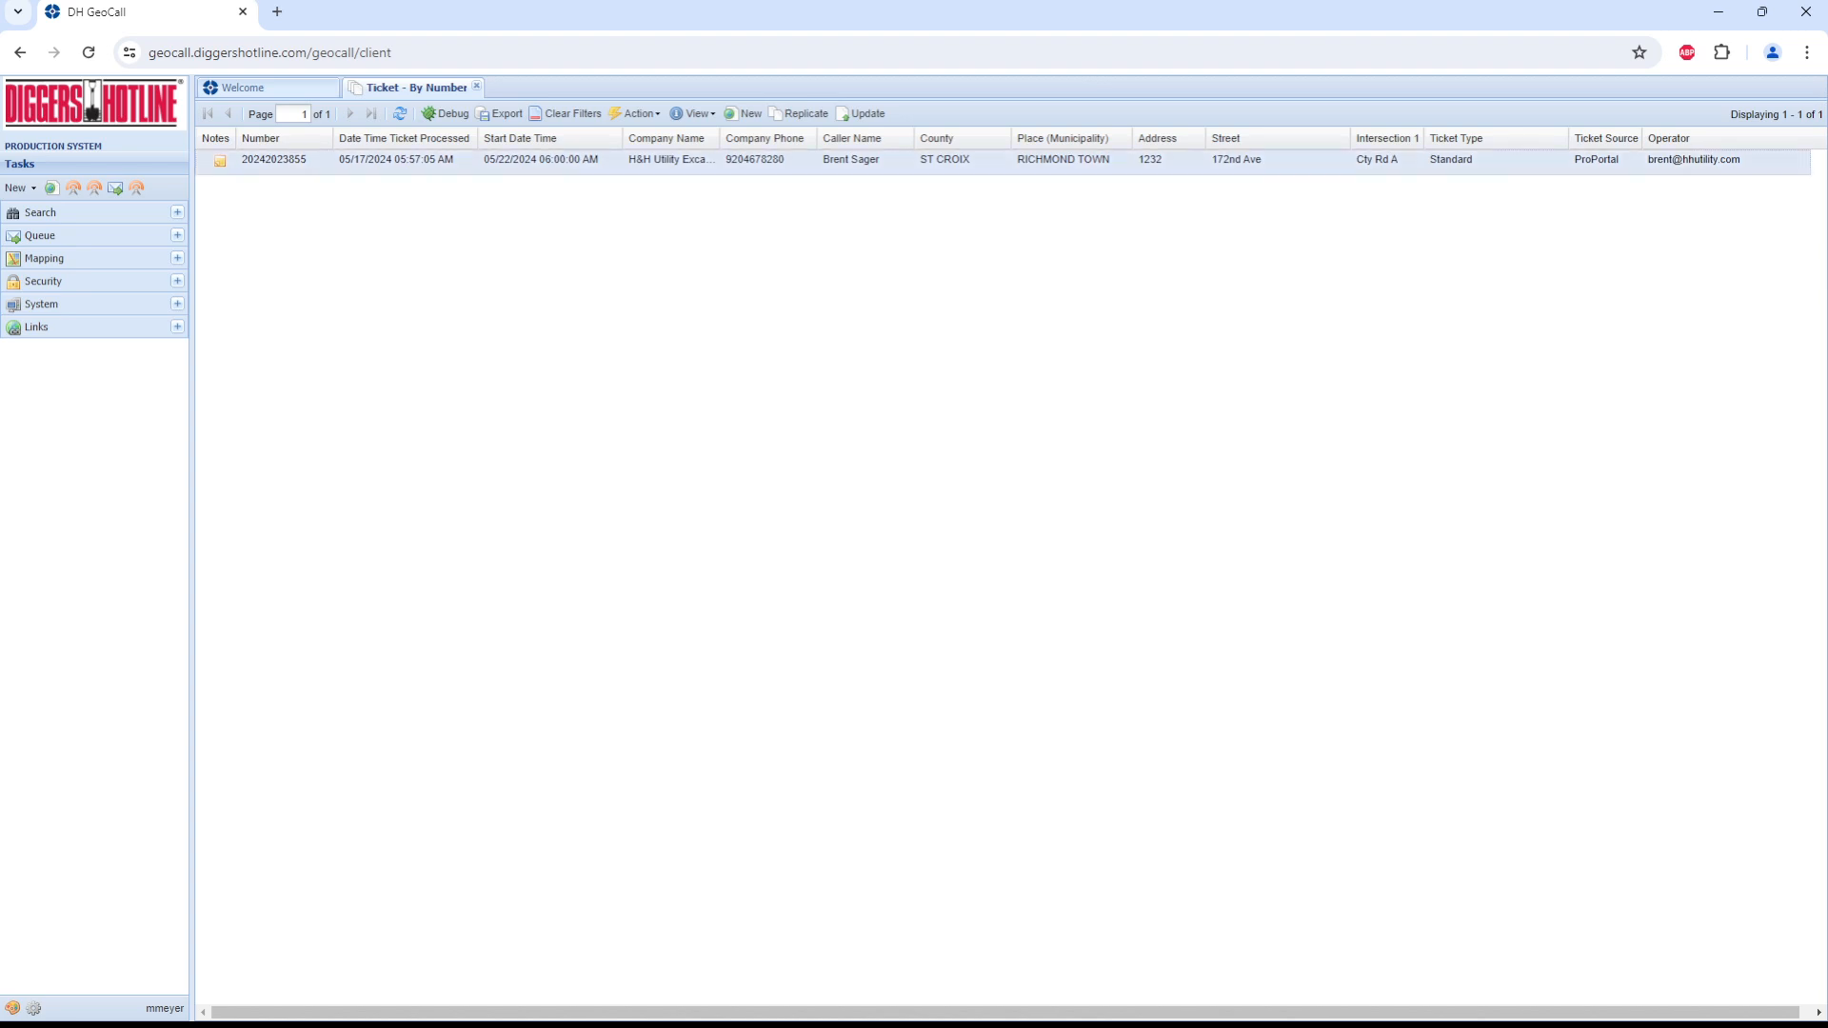
right_click(788, 161)
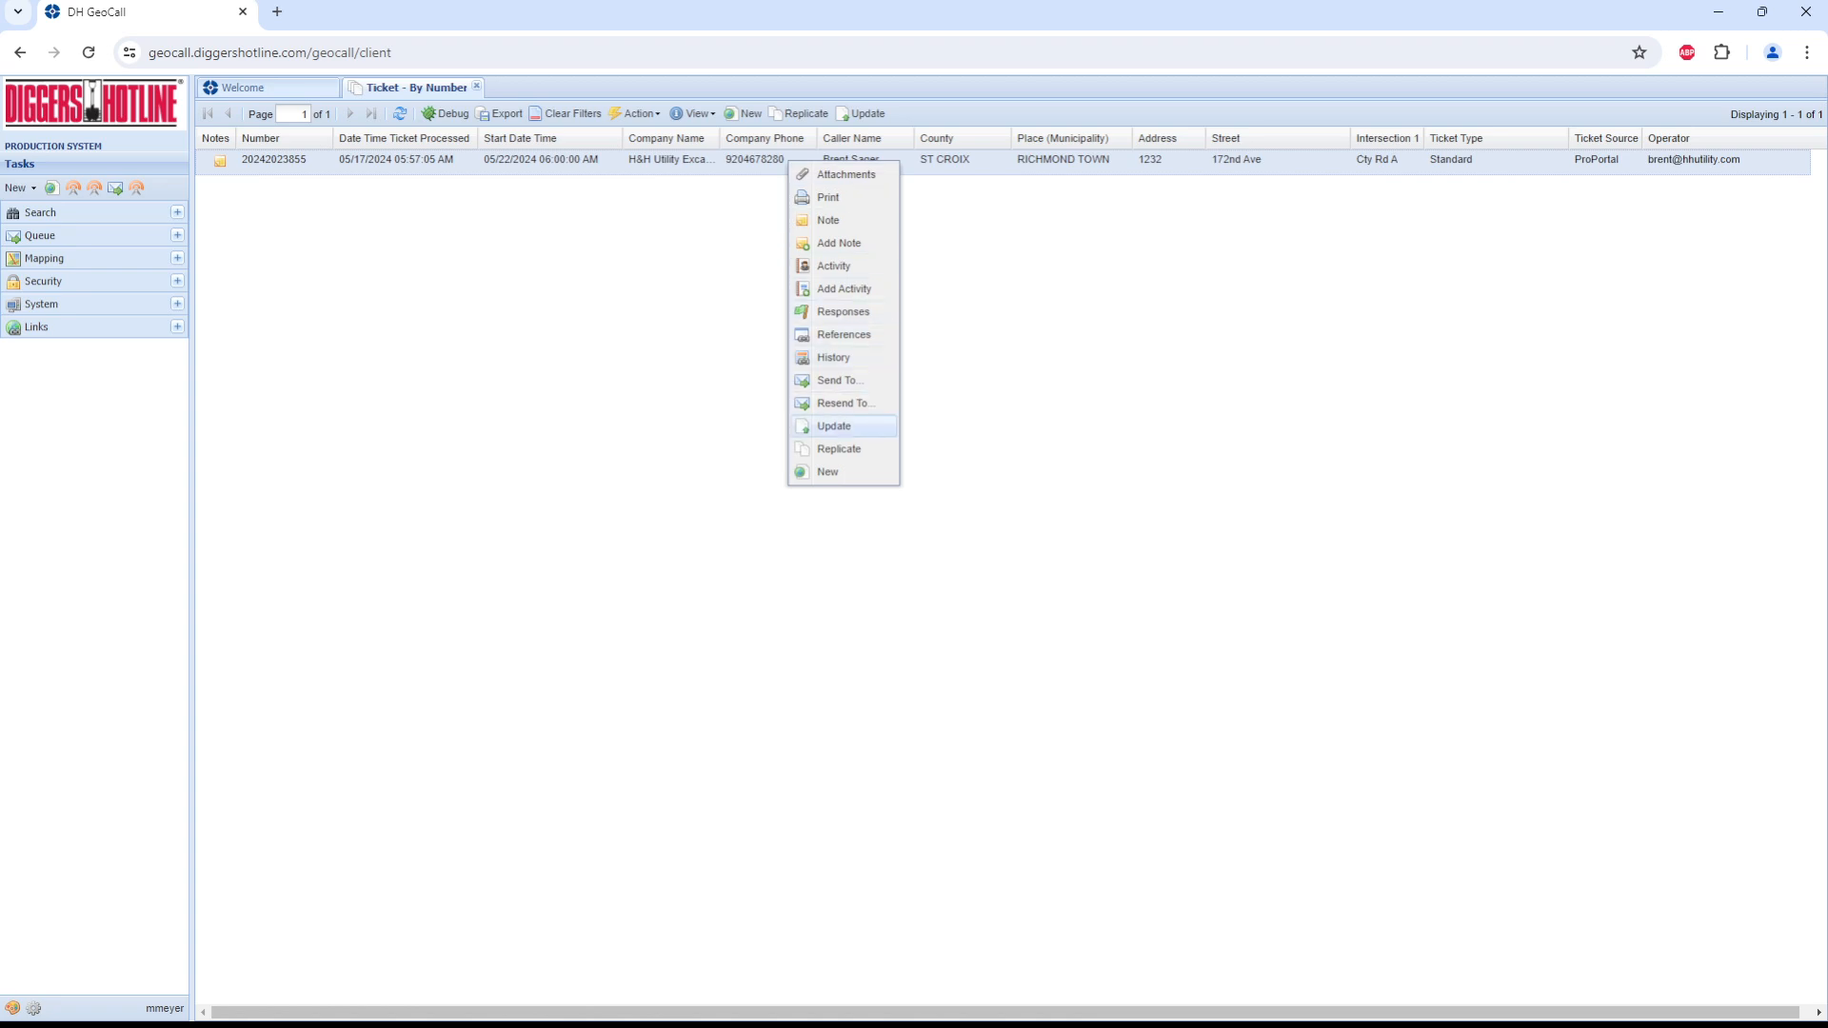
click(990, 419)
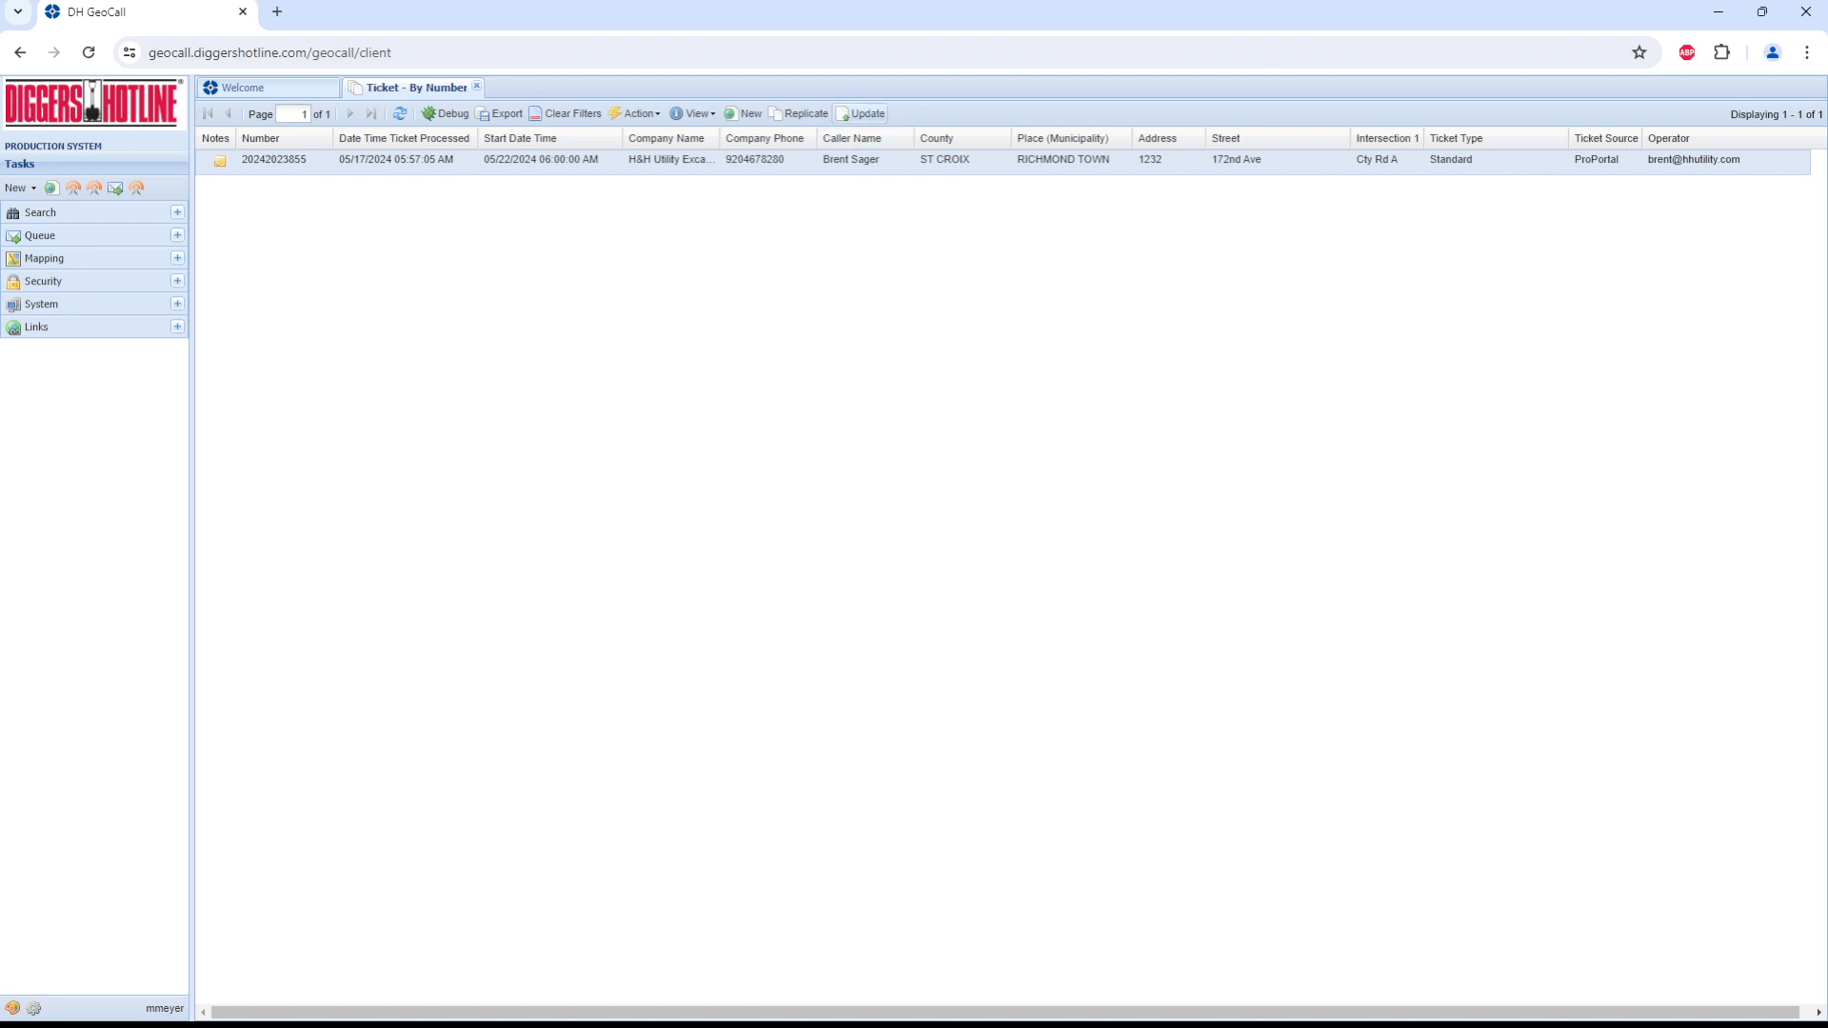
click(861, 114)
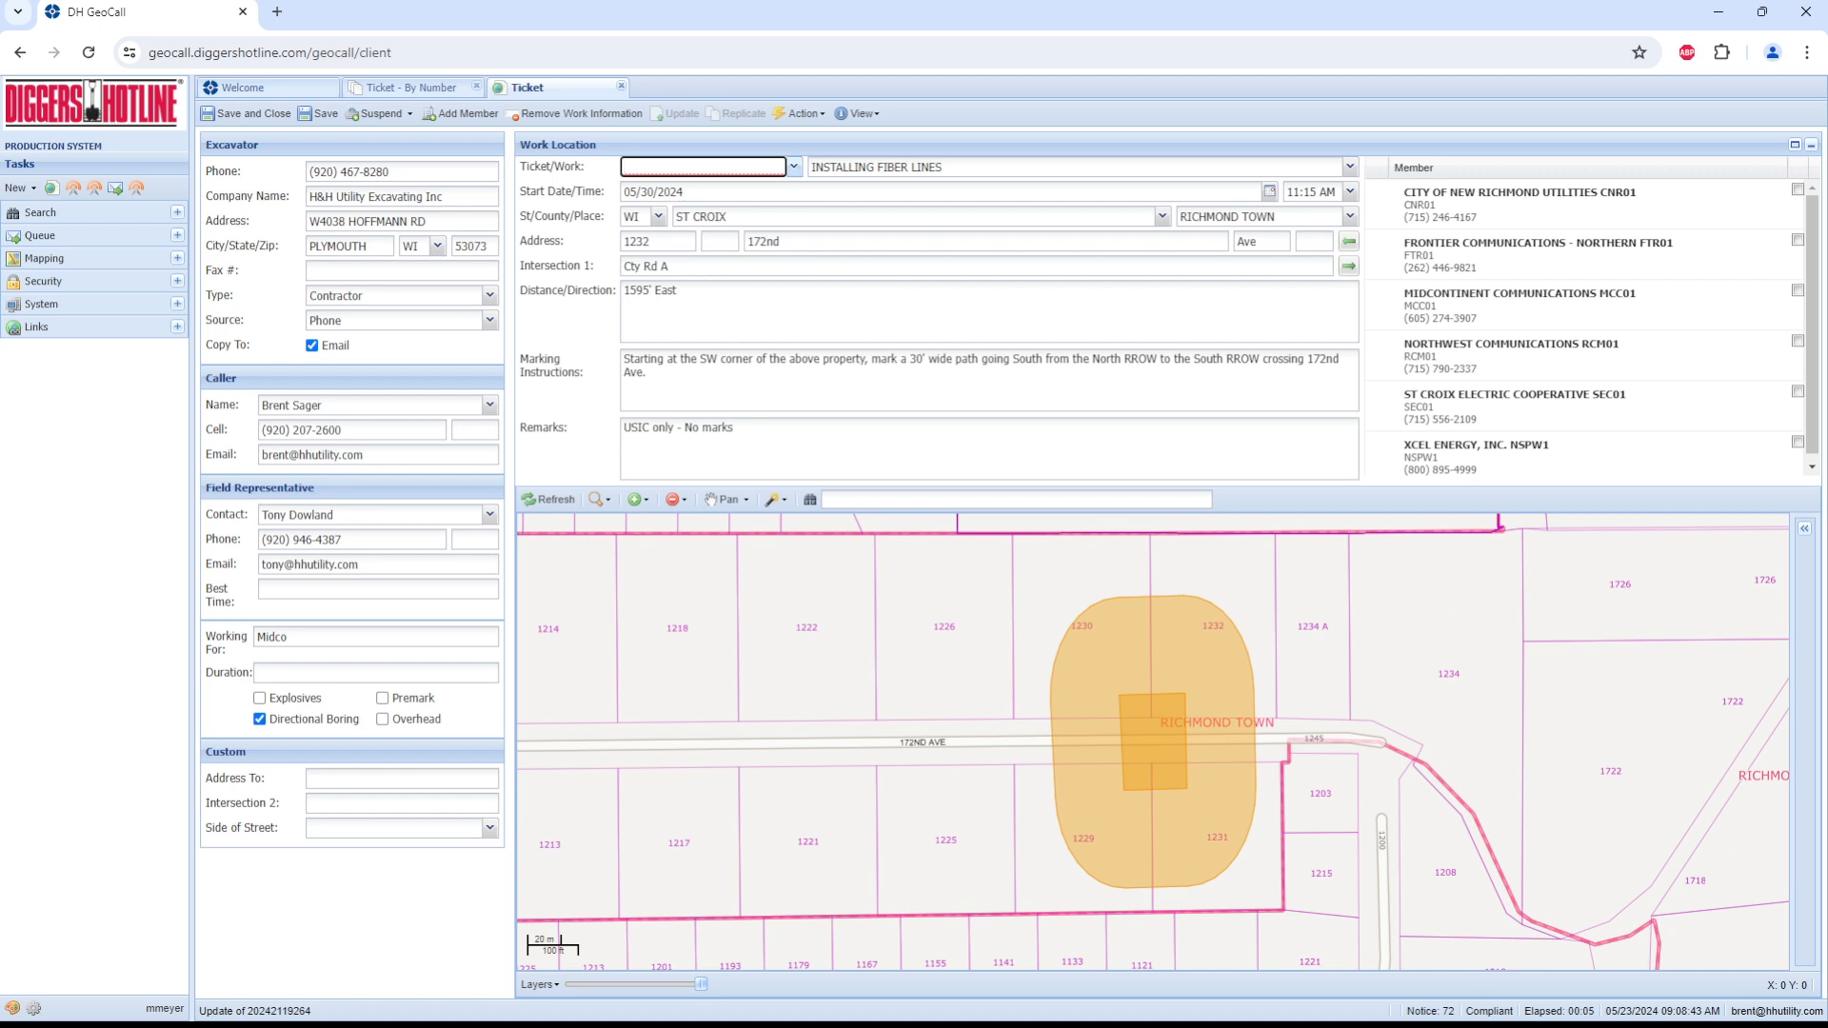
Step: Set the updated ticket's type to Relo-No-Show
click(794, 167)
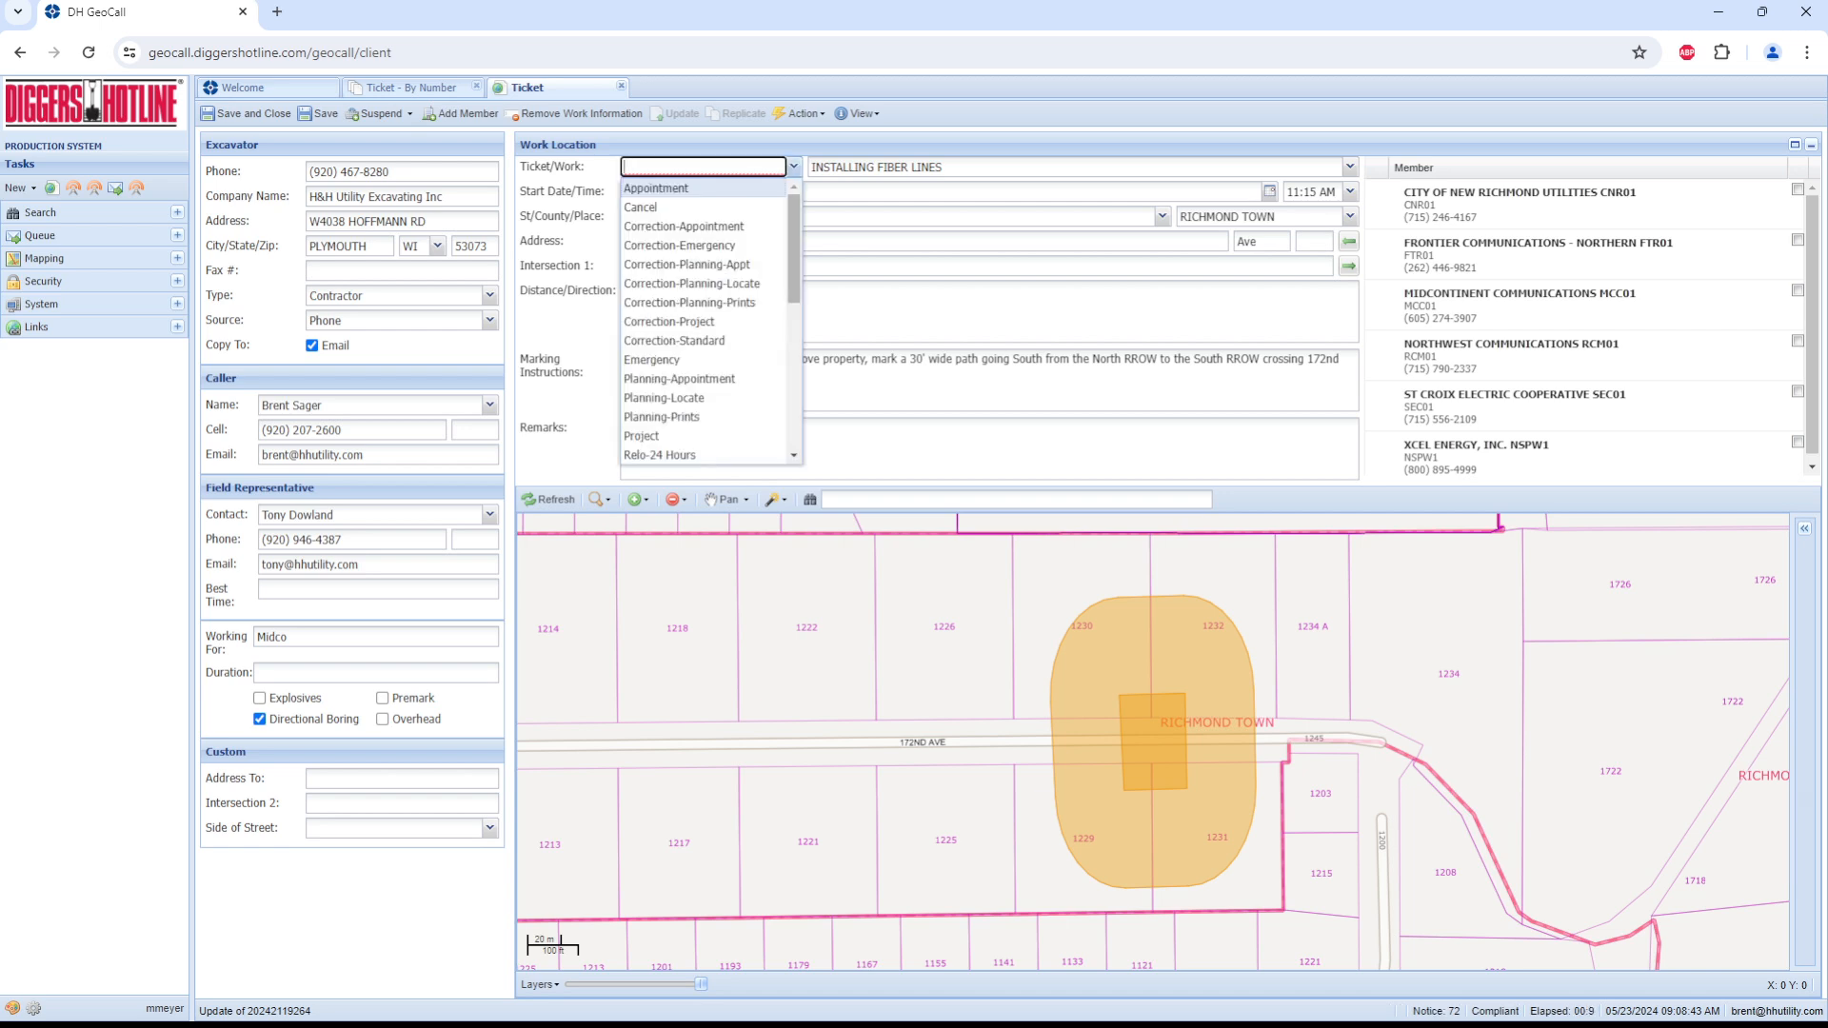
scroll(710, 321, down, 3)
scroll(710, 321, down, 3)
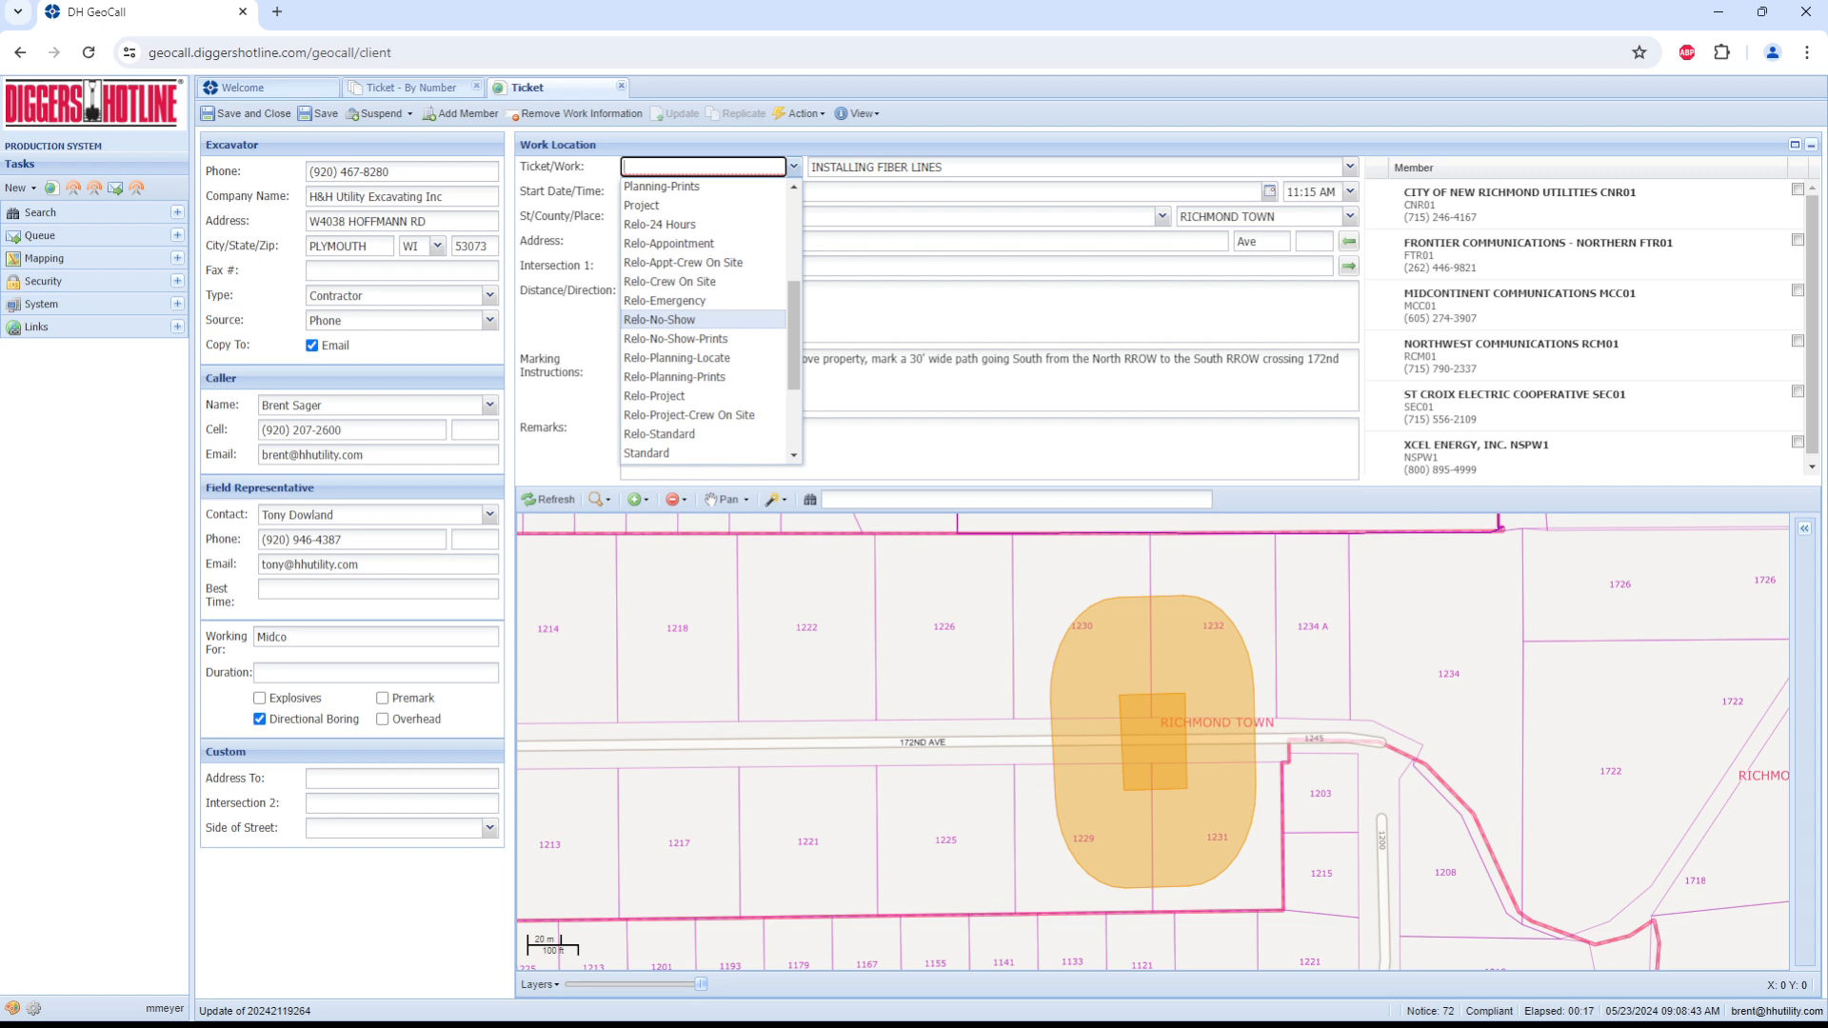
click(659, 319)
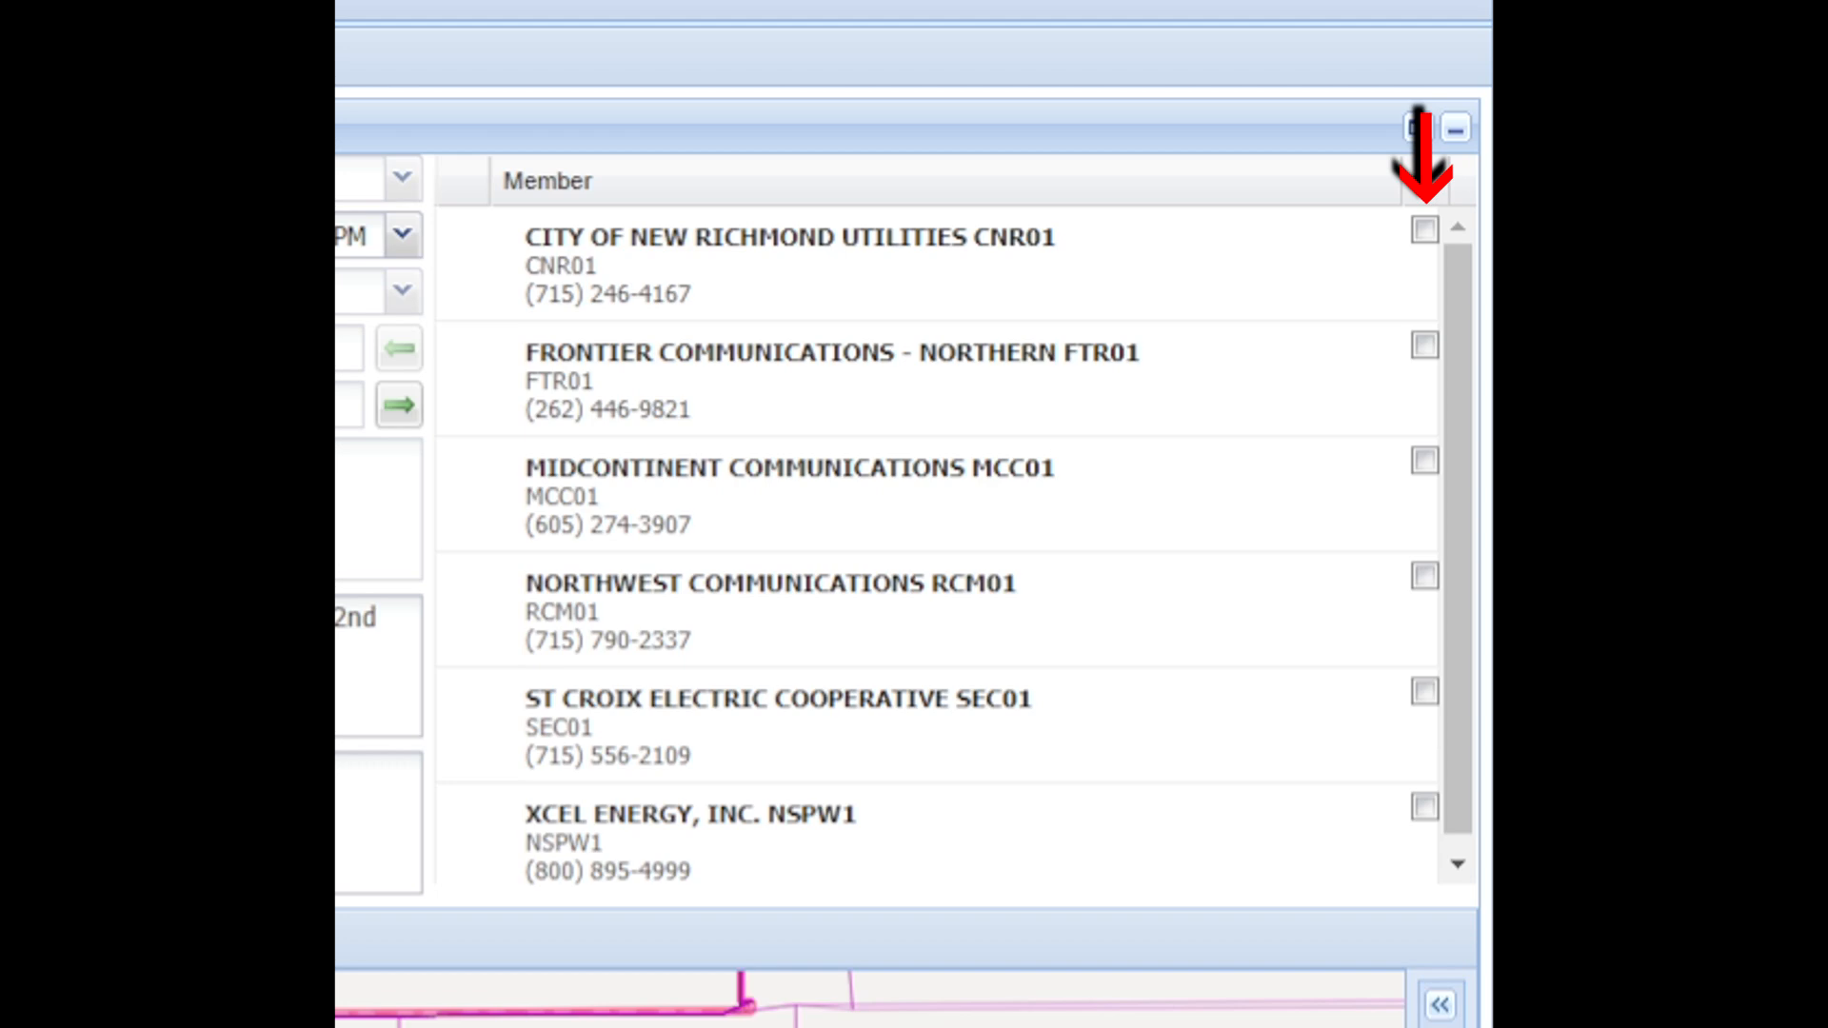
Step: Strike Frontier Communications - Northern FTR01 from the ticket's member list and reinstate it
click(1425, 346)
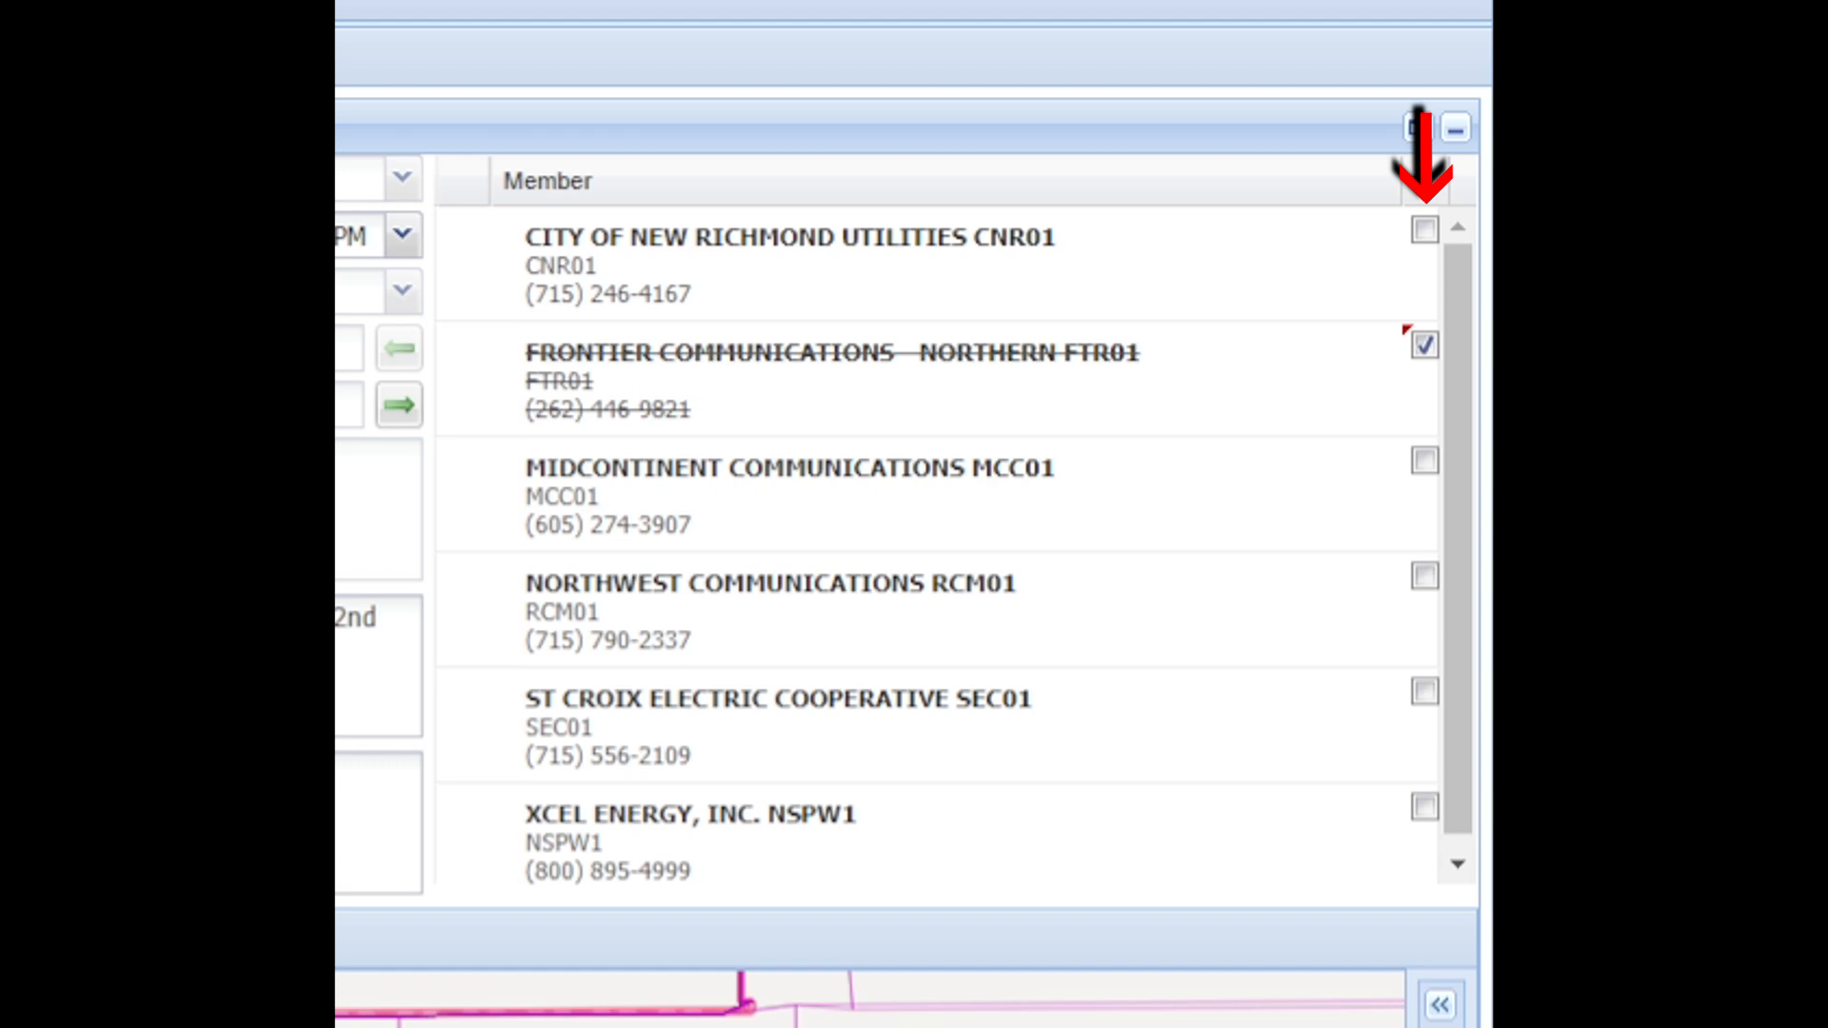
click(1425, 346)
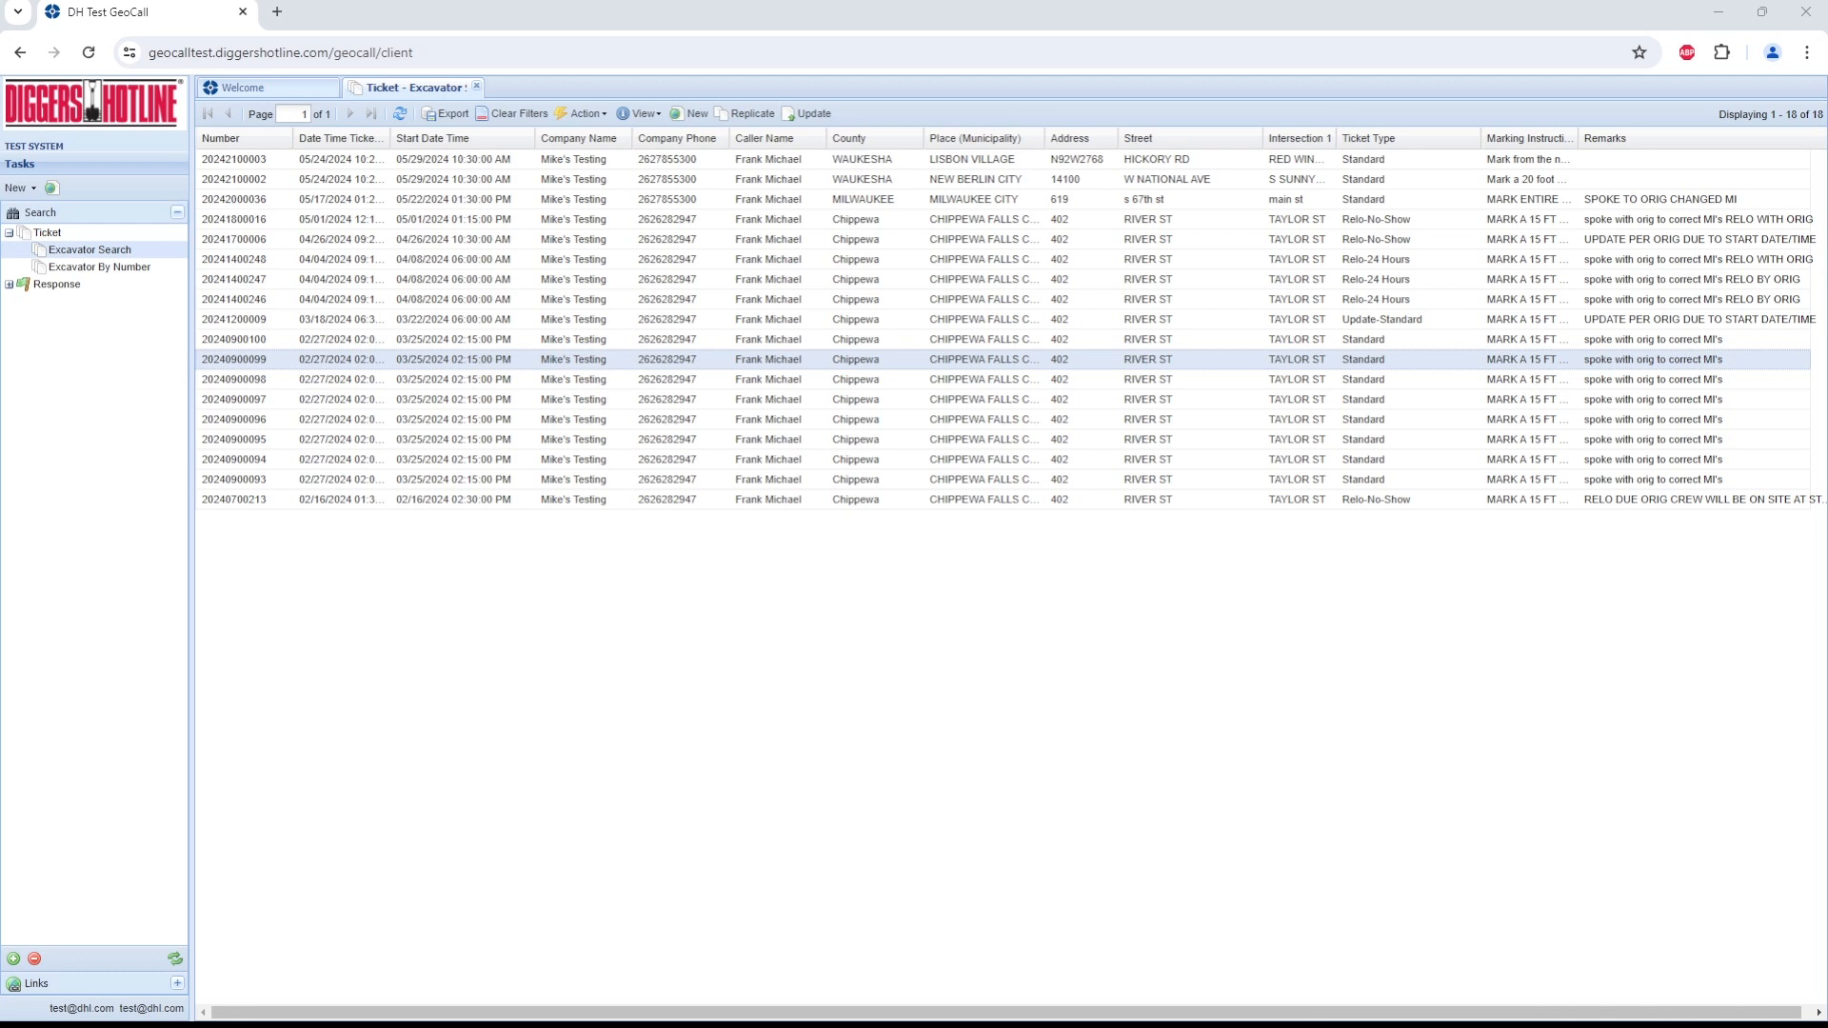
Step: In the test system, start an update of the selected River St ticket in Chippewa Falls
right_click(813, 360)
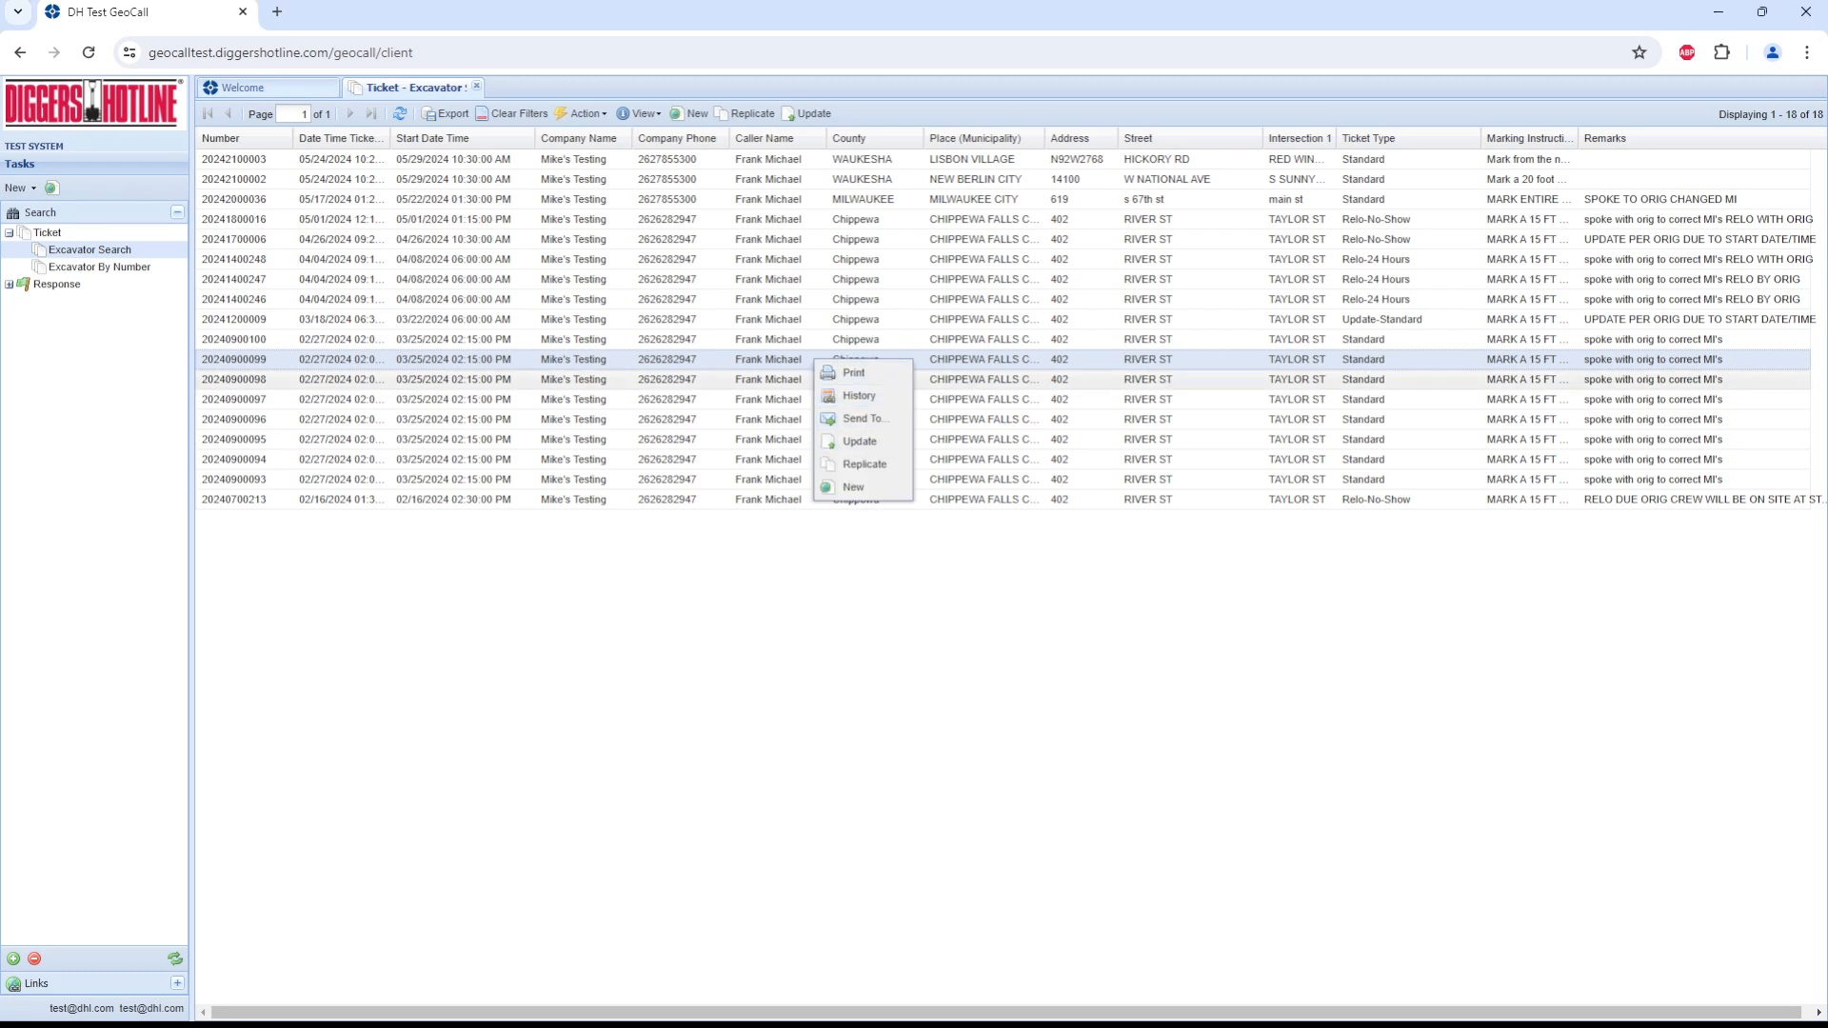
click(826, 354)
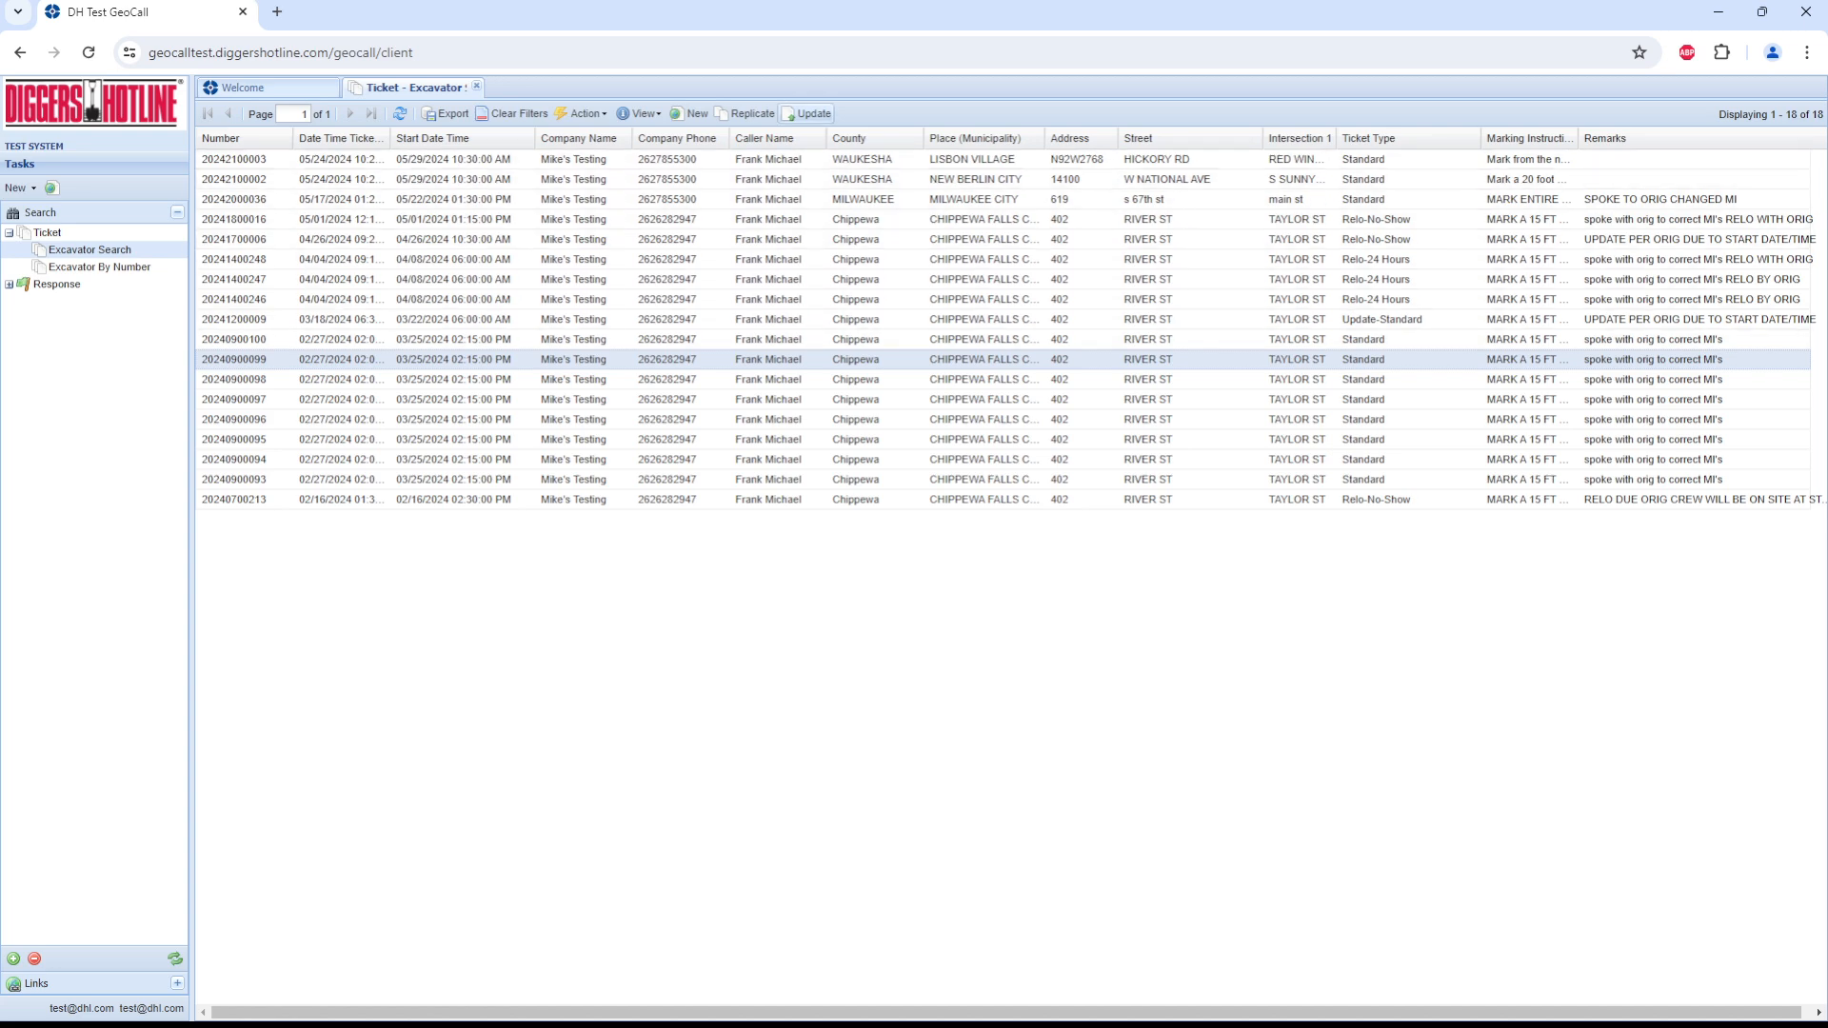
click(807, 113)
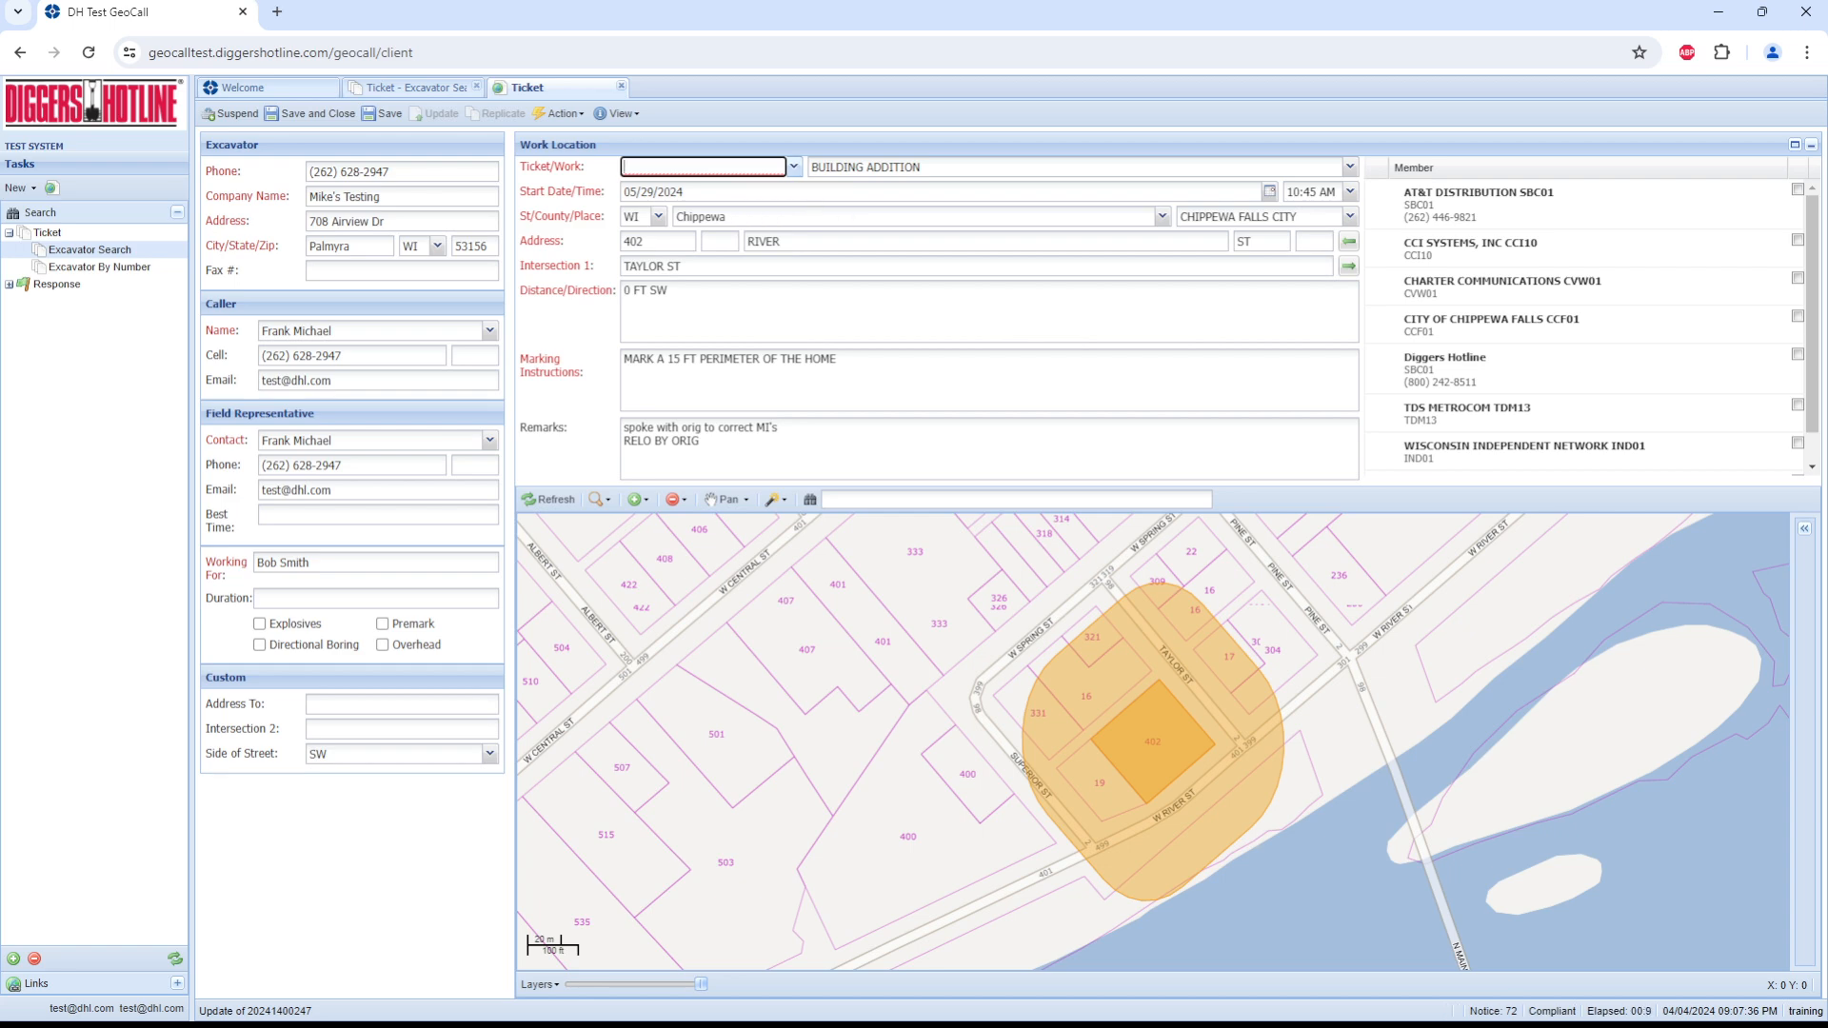
Step: Set the updated River St ticket's type to Relo-No-Show and acknowledge the important information notice
click(794, 167)
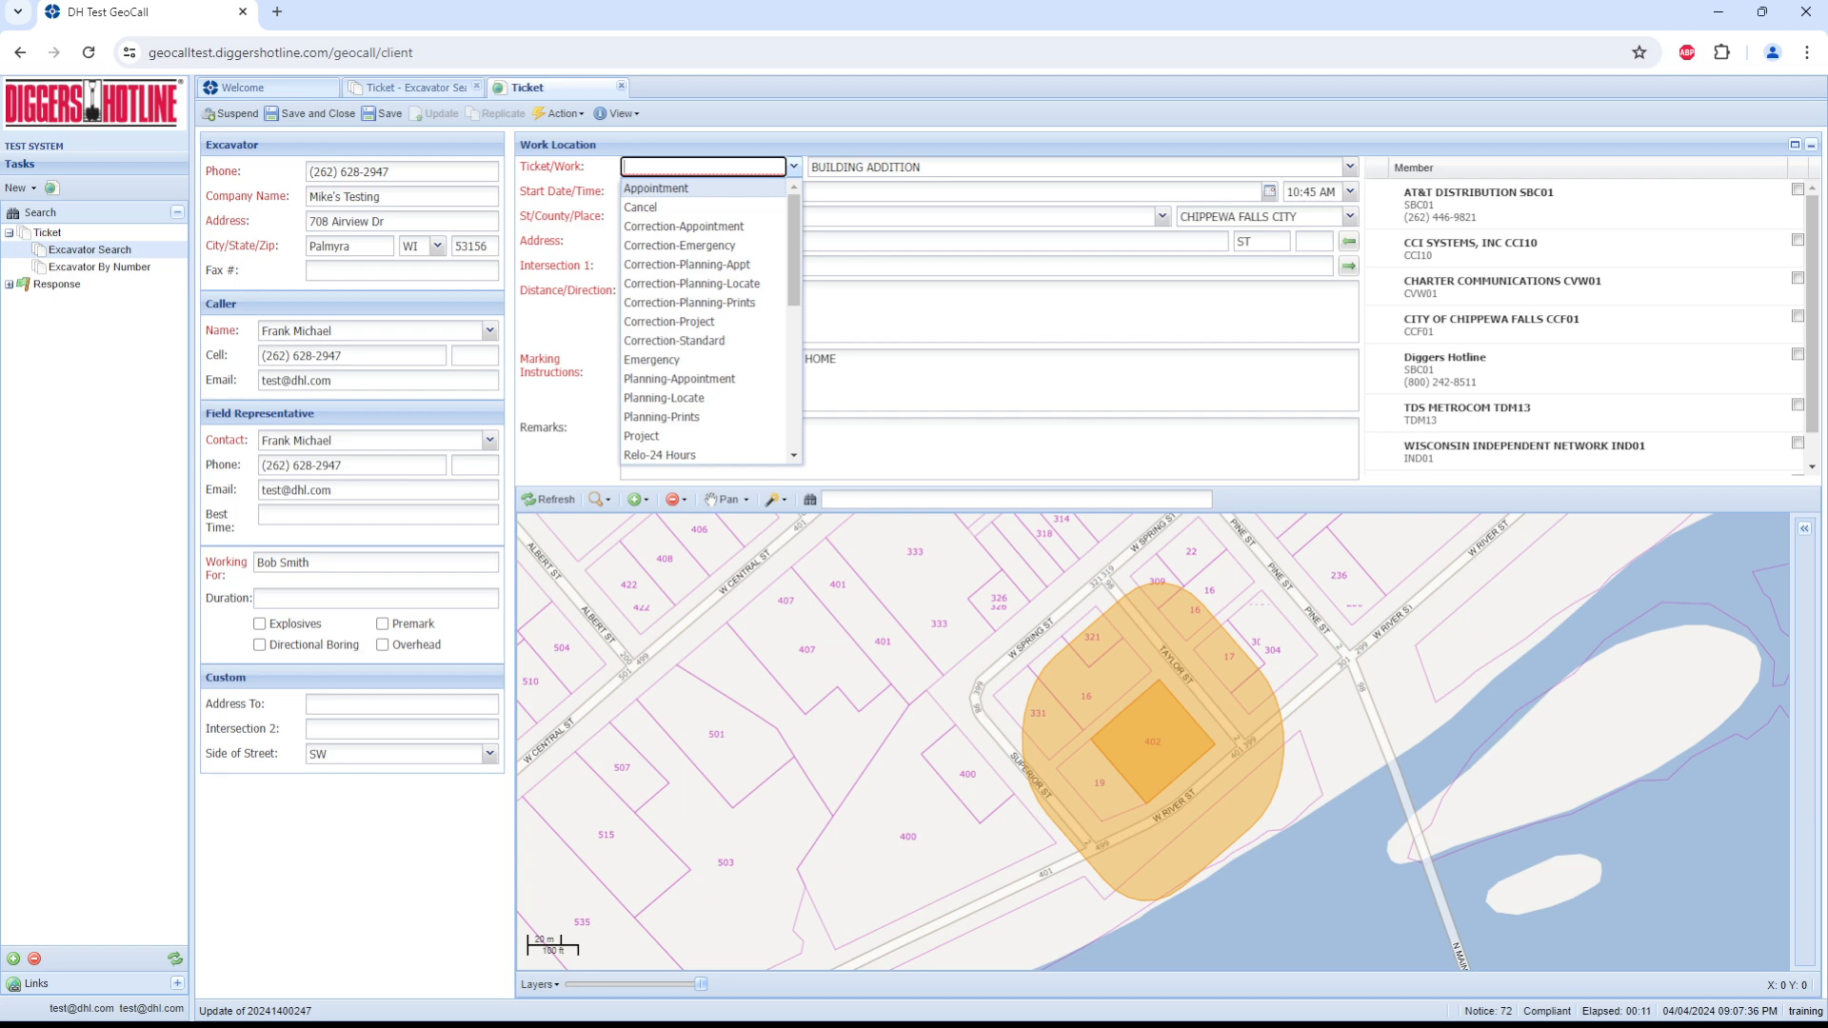
scroll(710, 319, down, 4)
scroll(705, 324, down, 1)
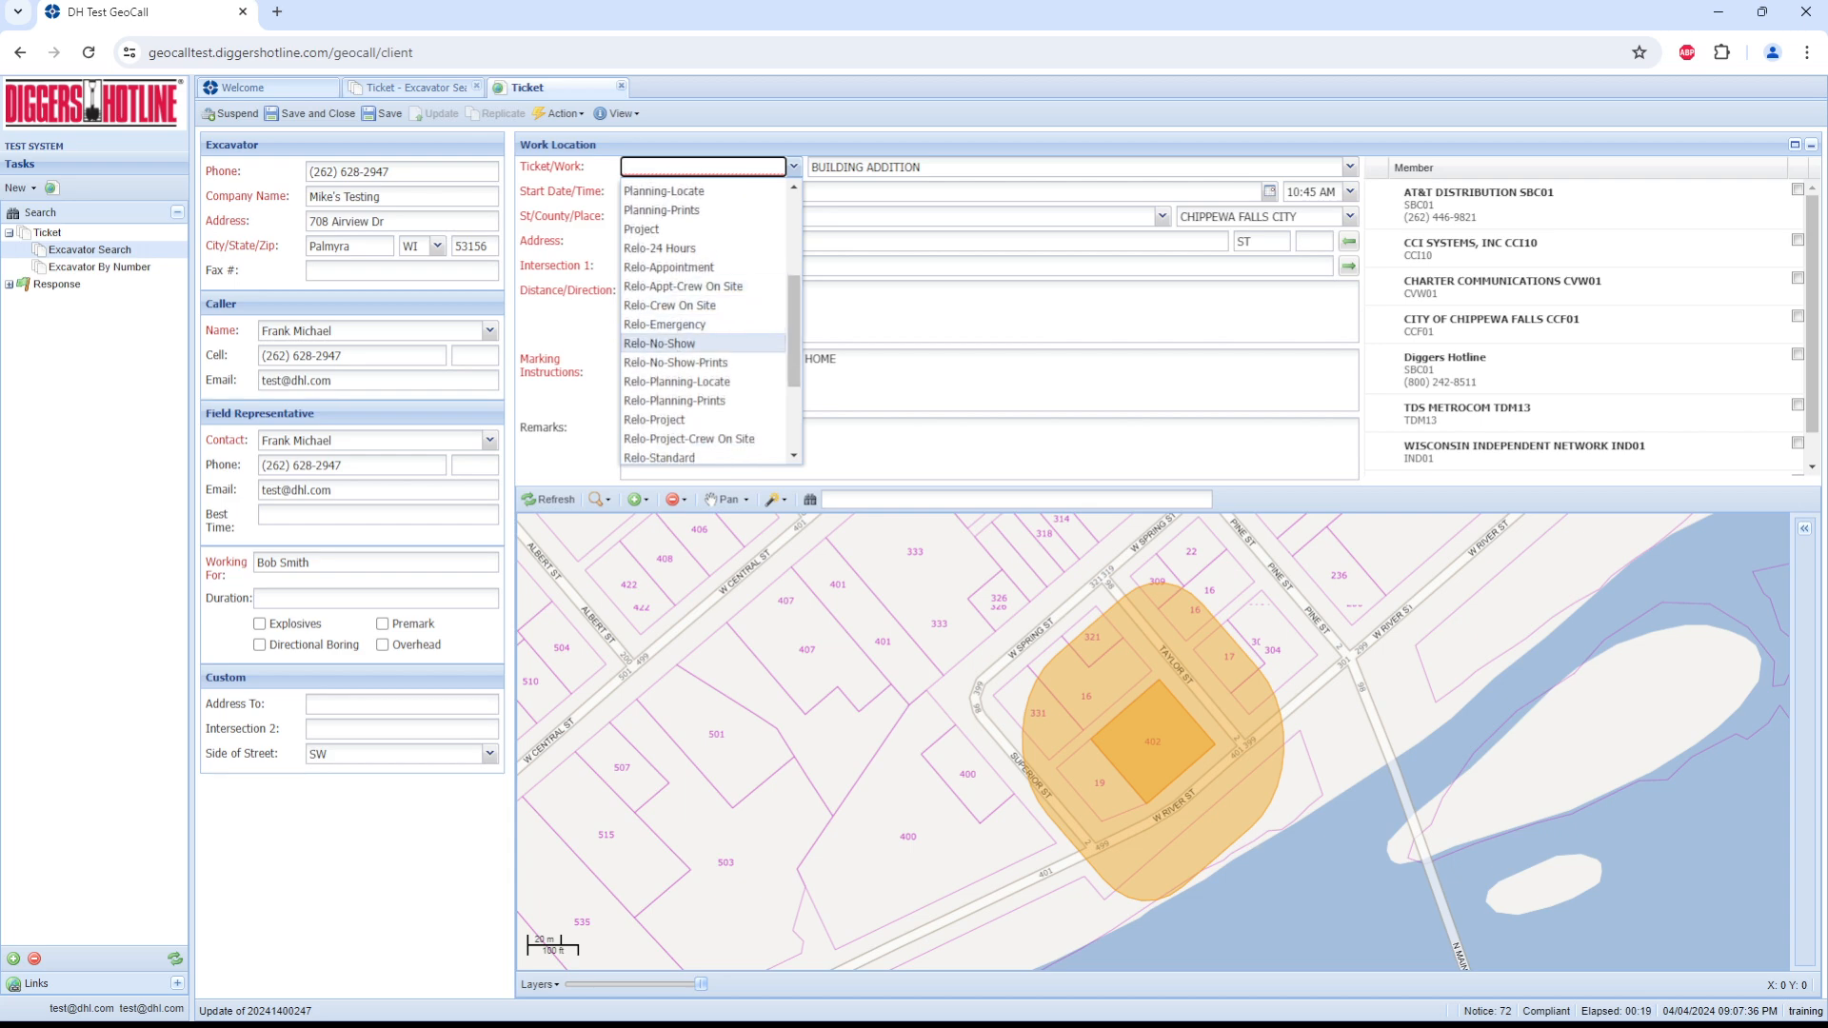
click(659, 343)
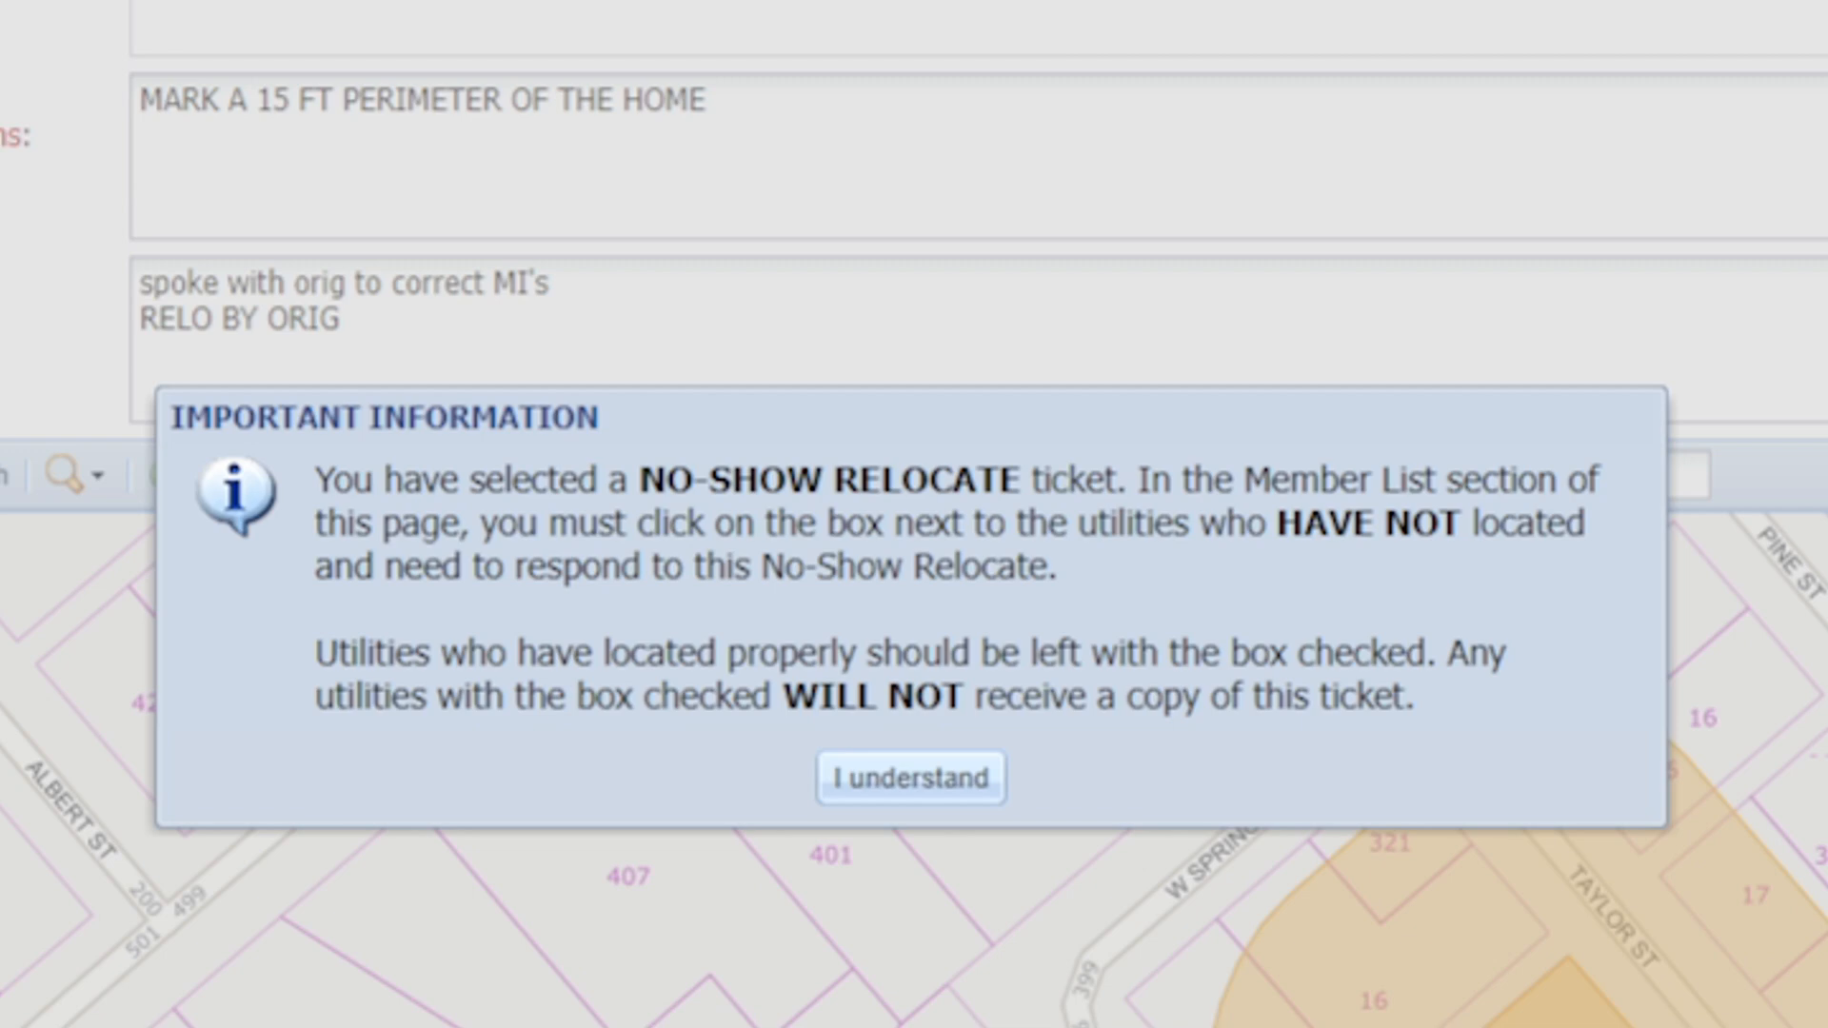
key(Return)
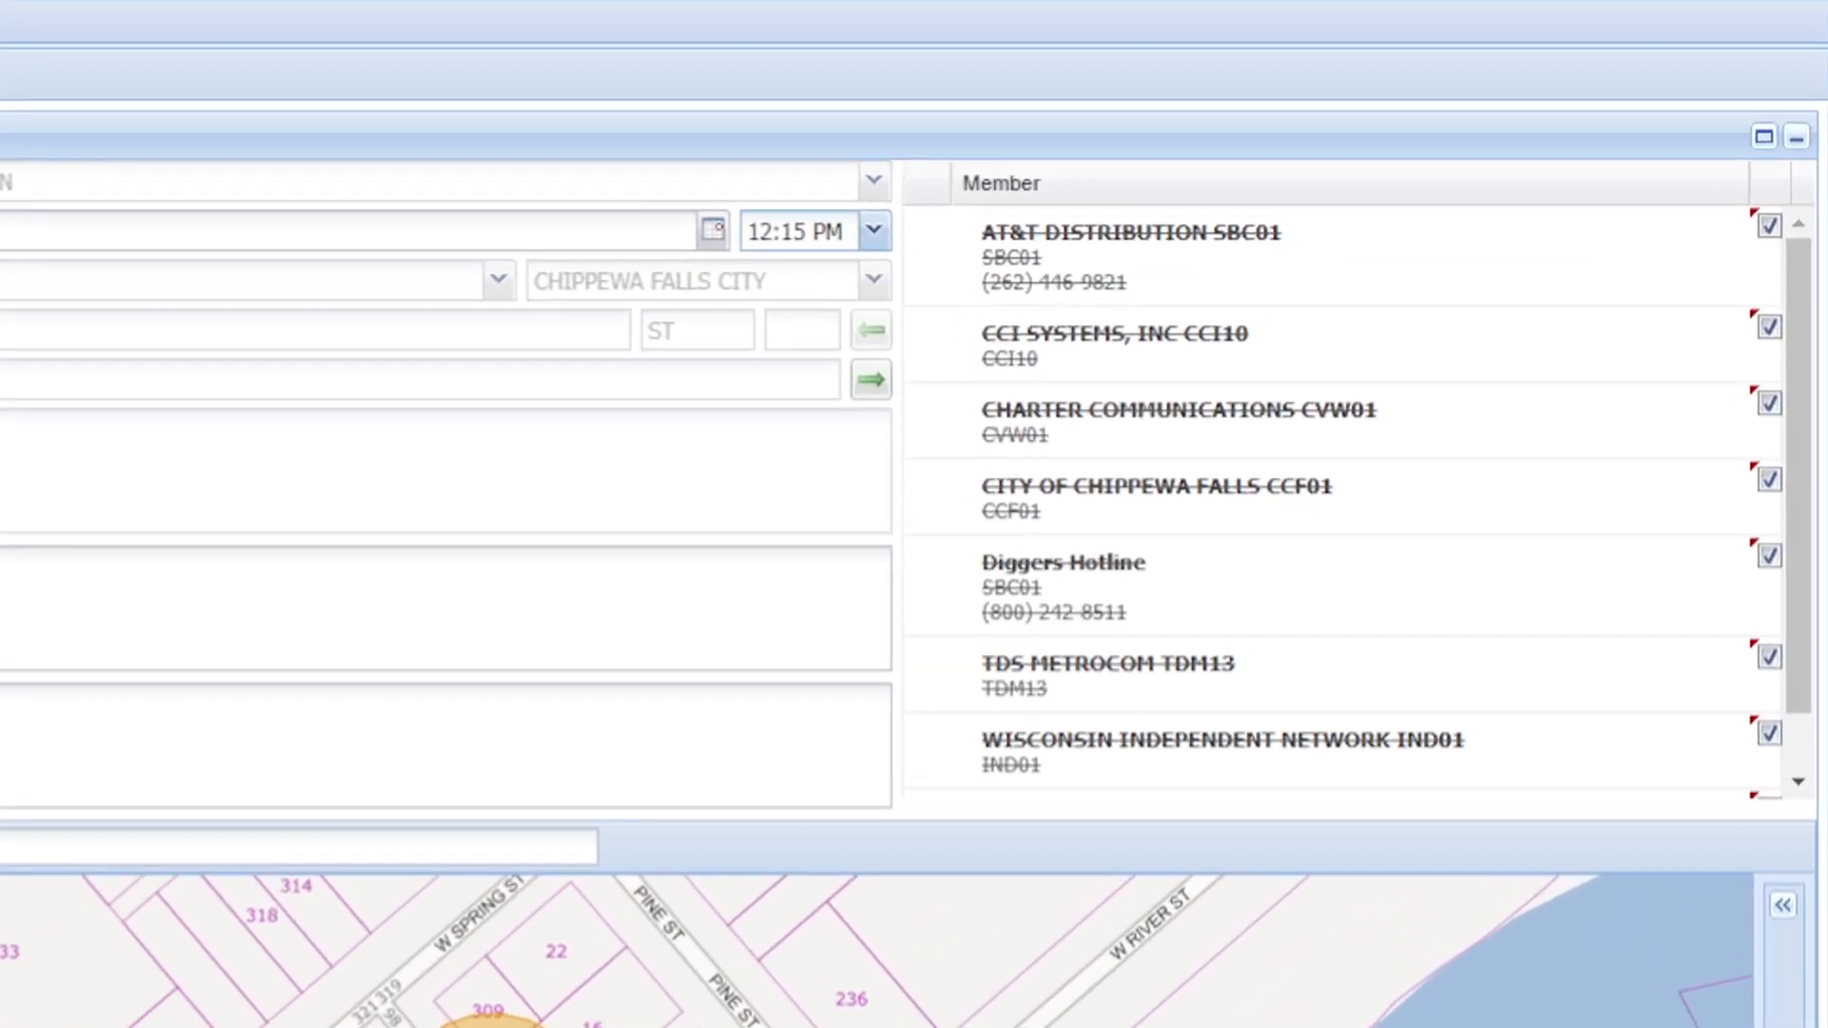
Step: Reinstate AT&T Distribution SBC01, Diggers Hotline and TDS Metrocom TDM13 as members receiving the no-show relocate, and save the ticket
click(1769, 227)
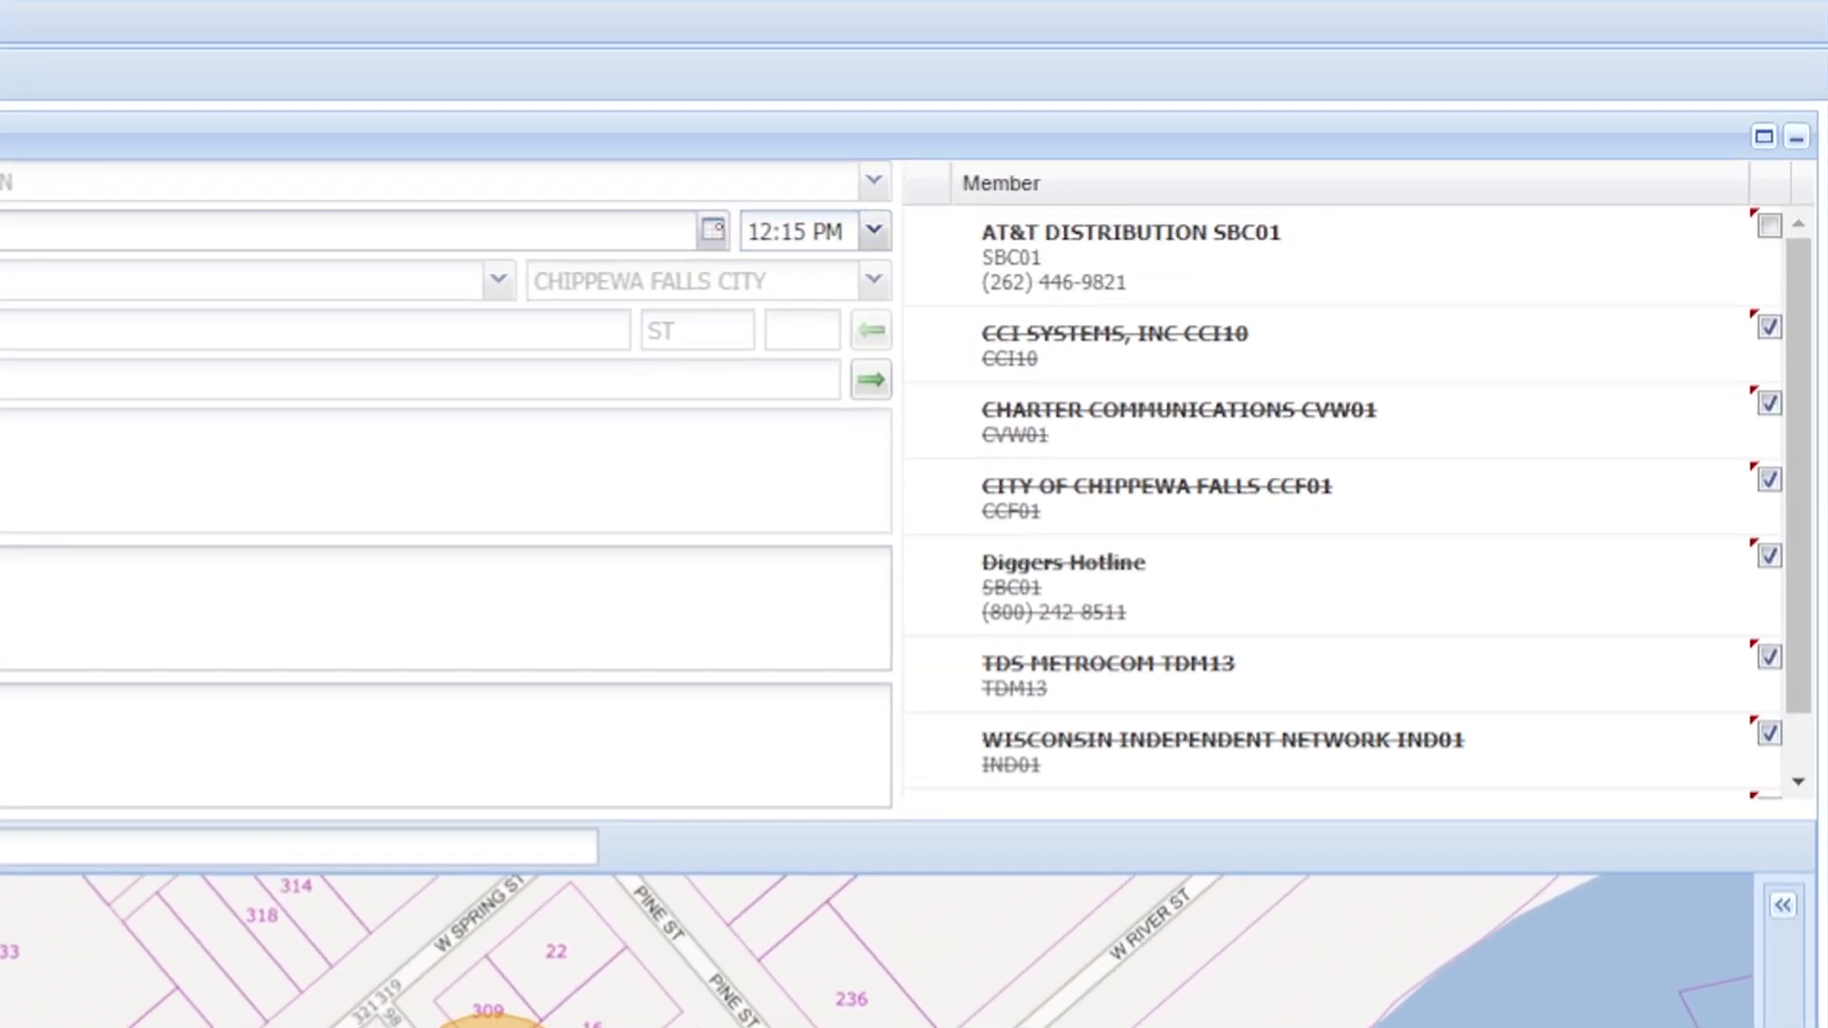
click(1768, 557)
click(1769, 657)
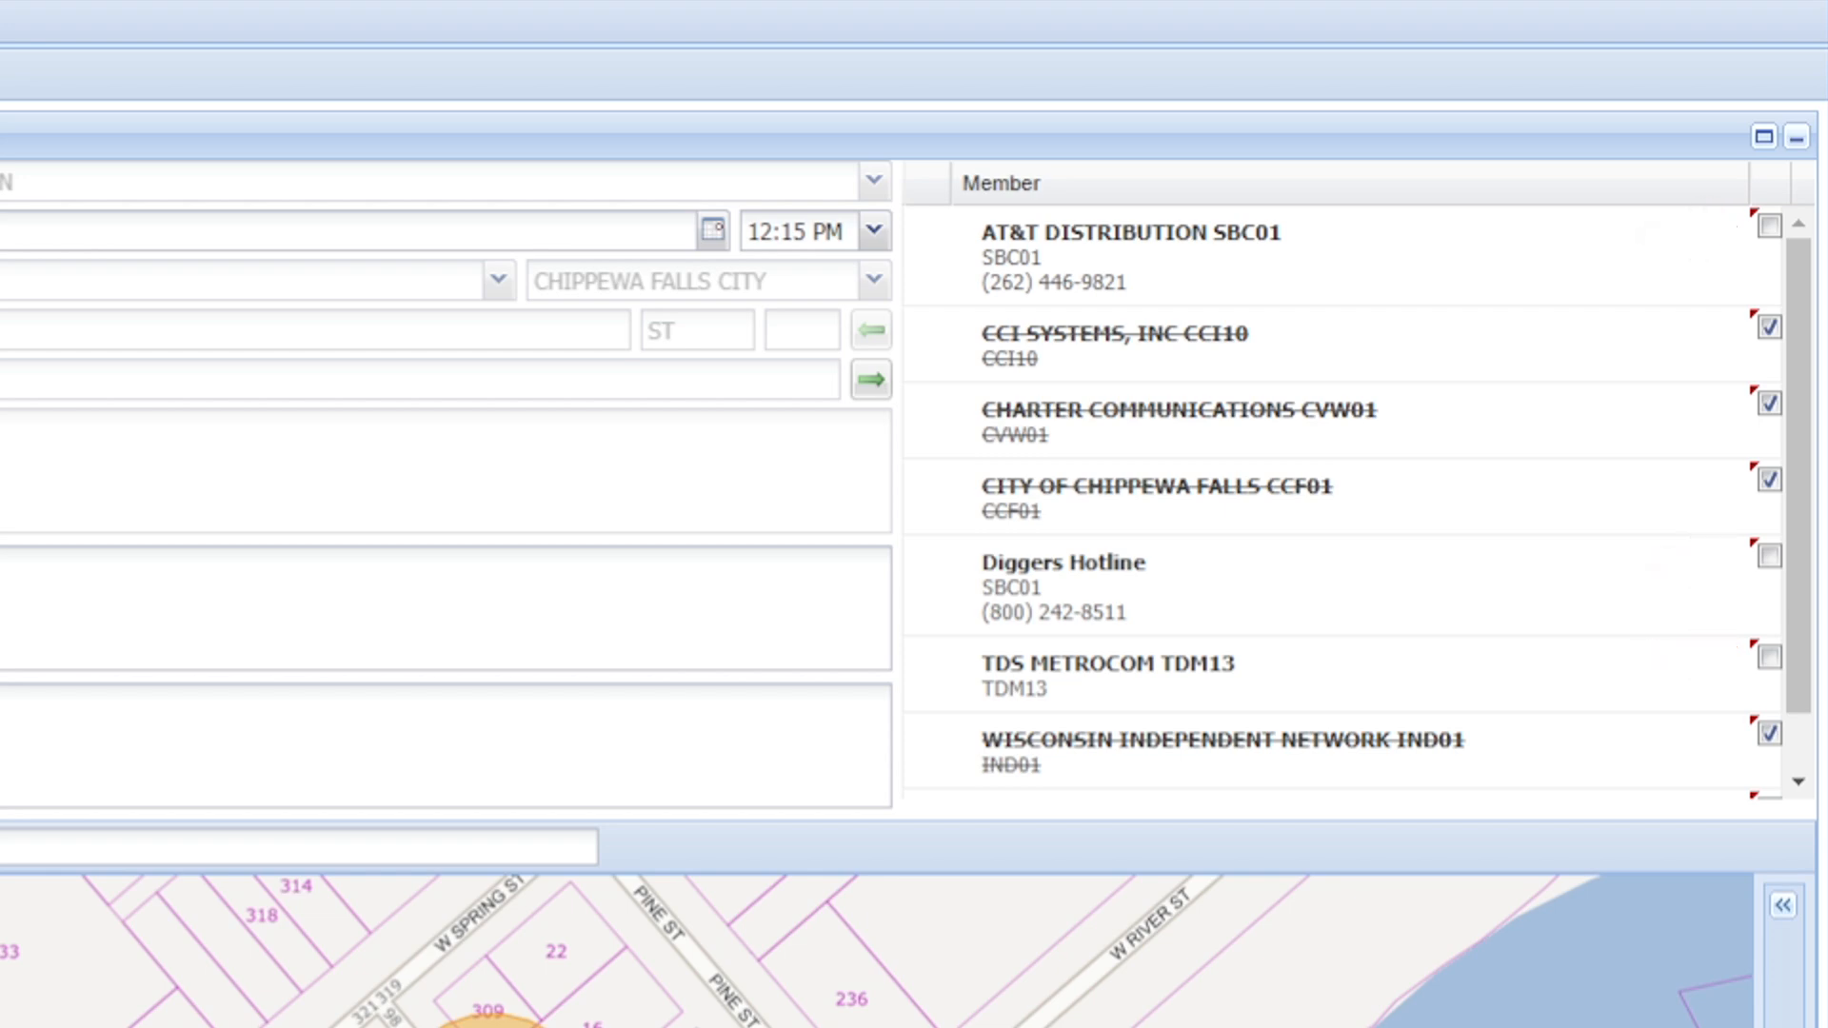
scroll(1357, 503, down, 2)
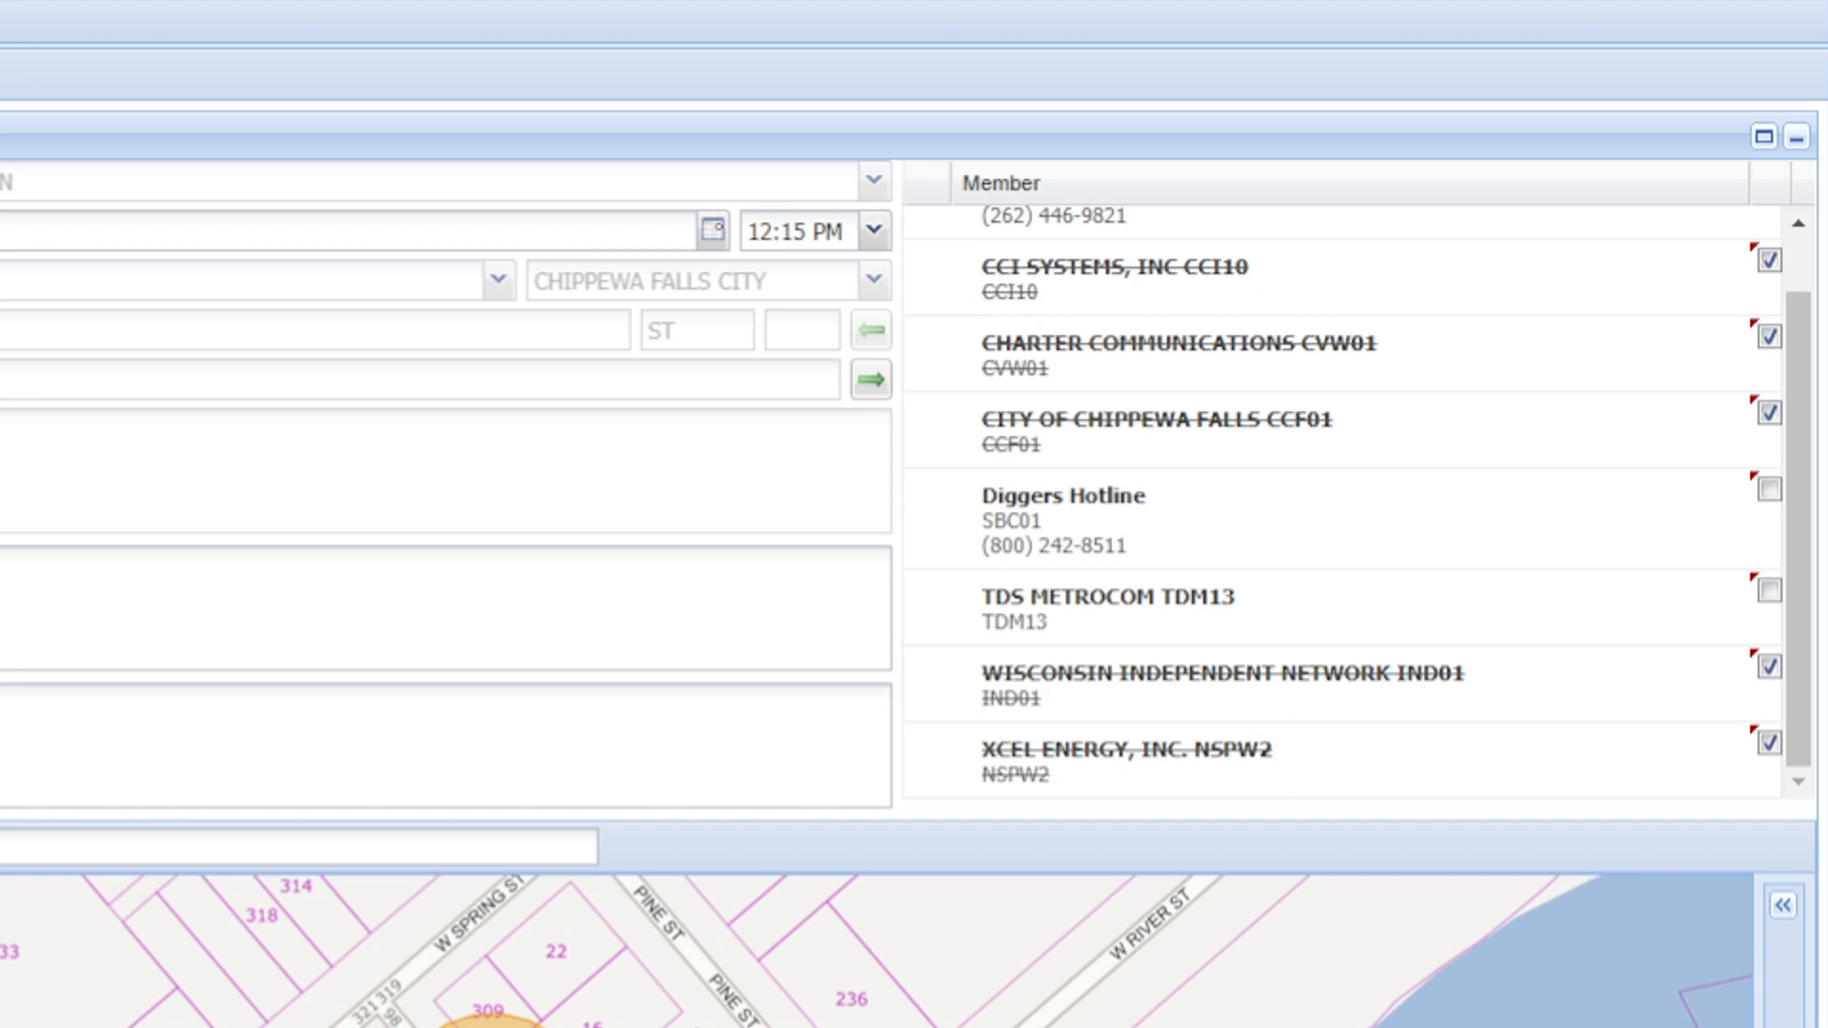
scroll(1357, 503, up, 2)
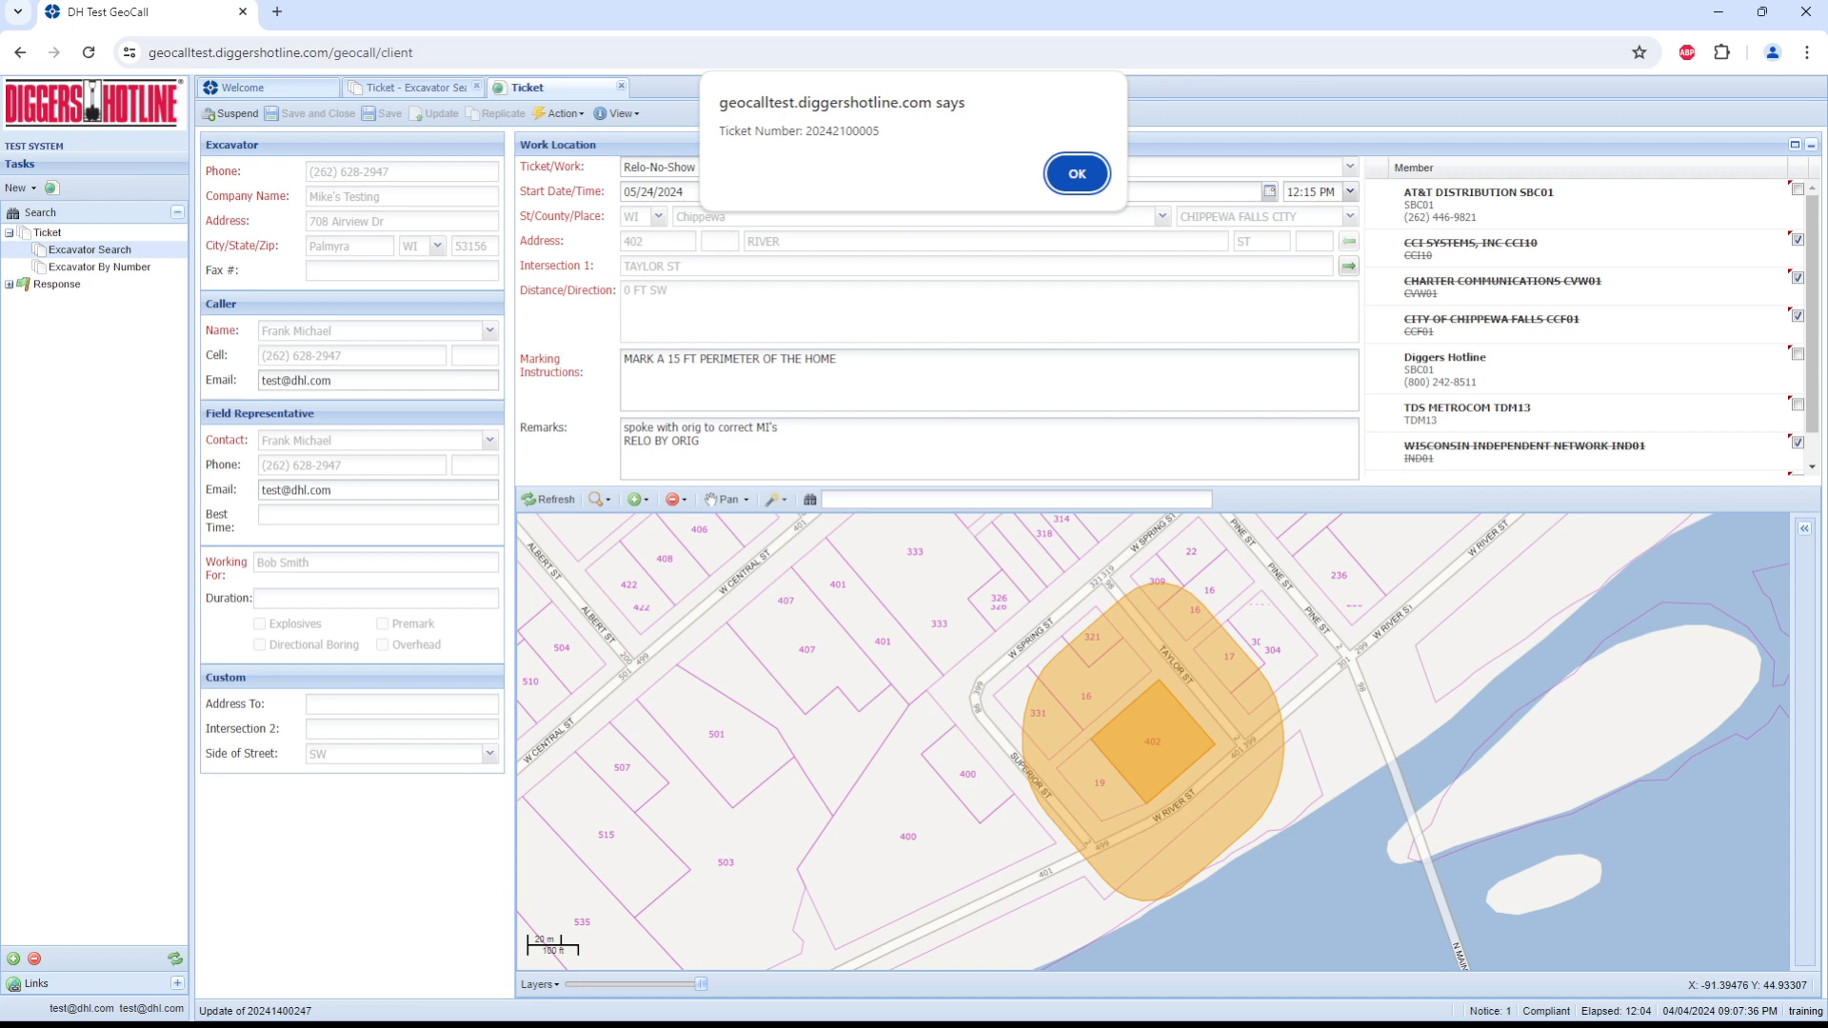
key(Return)
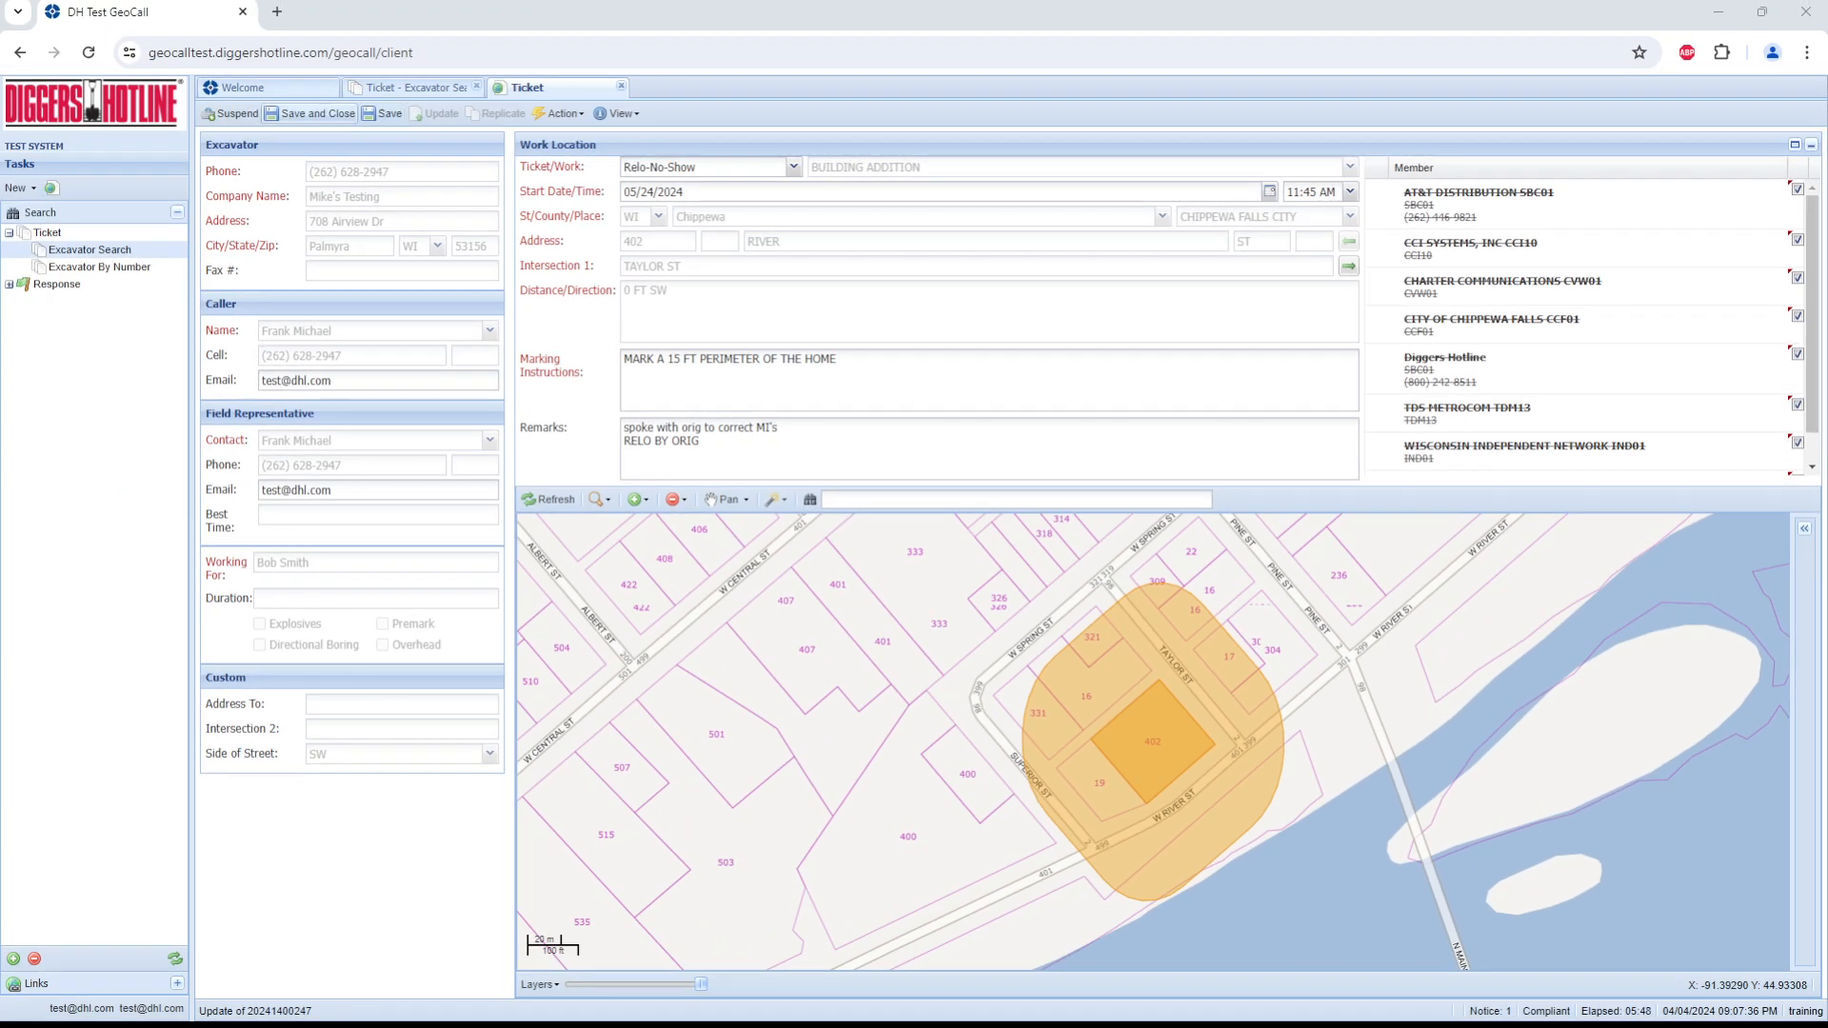
Step: Try to save and close the River St no-show relocate with all members still struck from the list
click(309, 113)
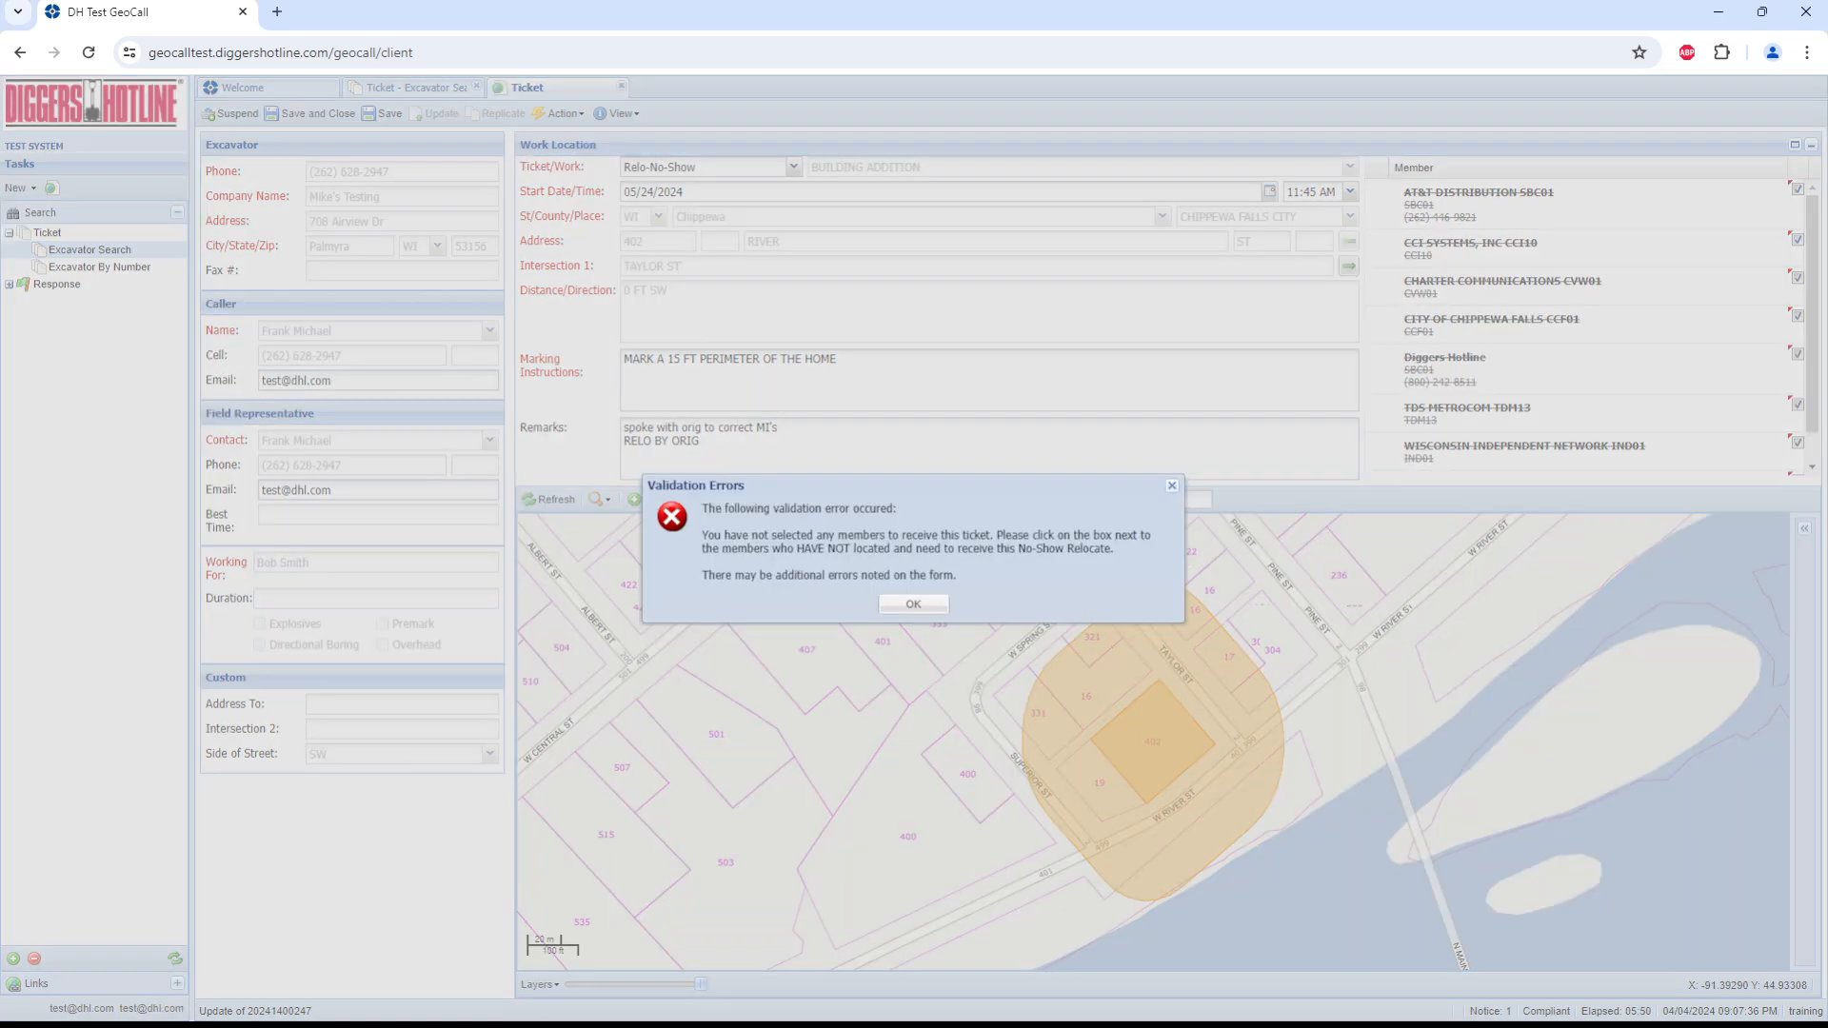
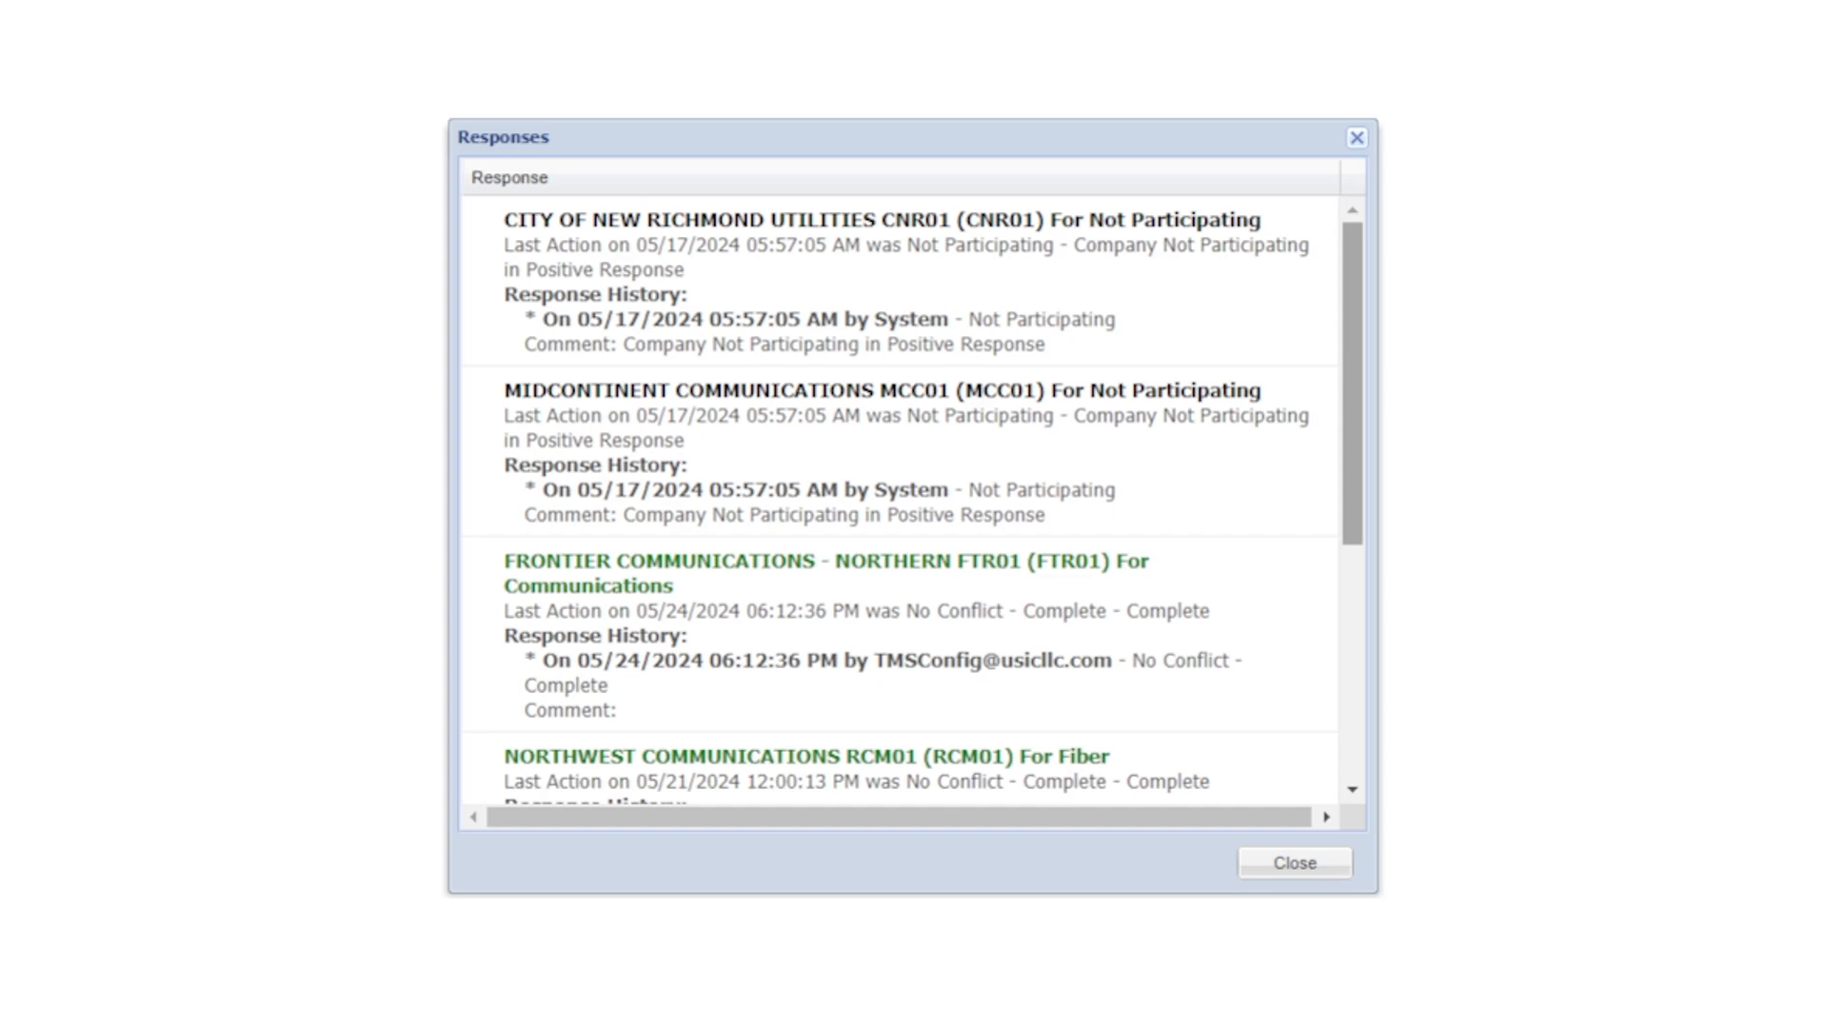
Step: Examine the members' positive response statuses and history for the 172nd Ave ticket in Richmond Town, and close the responses
scroll(901, 500, down, 3)
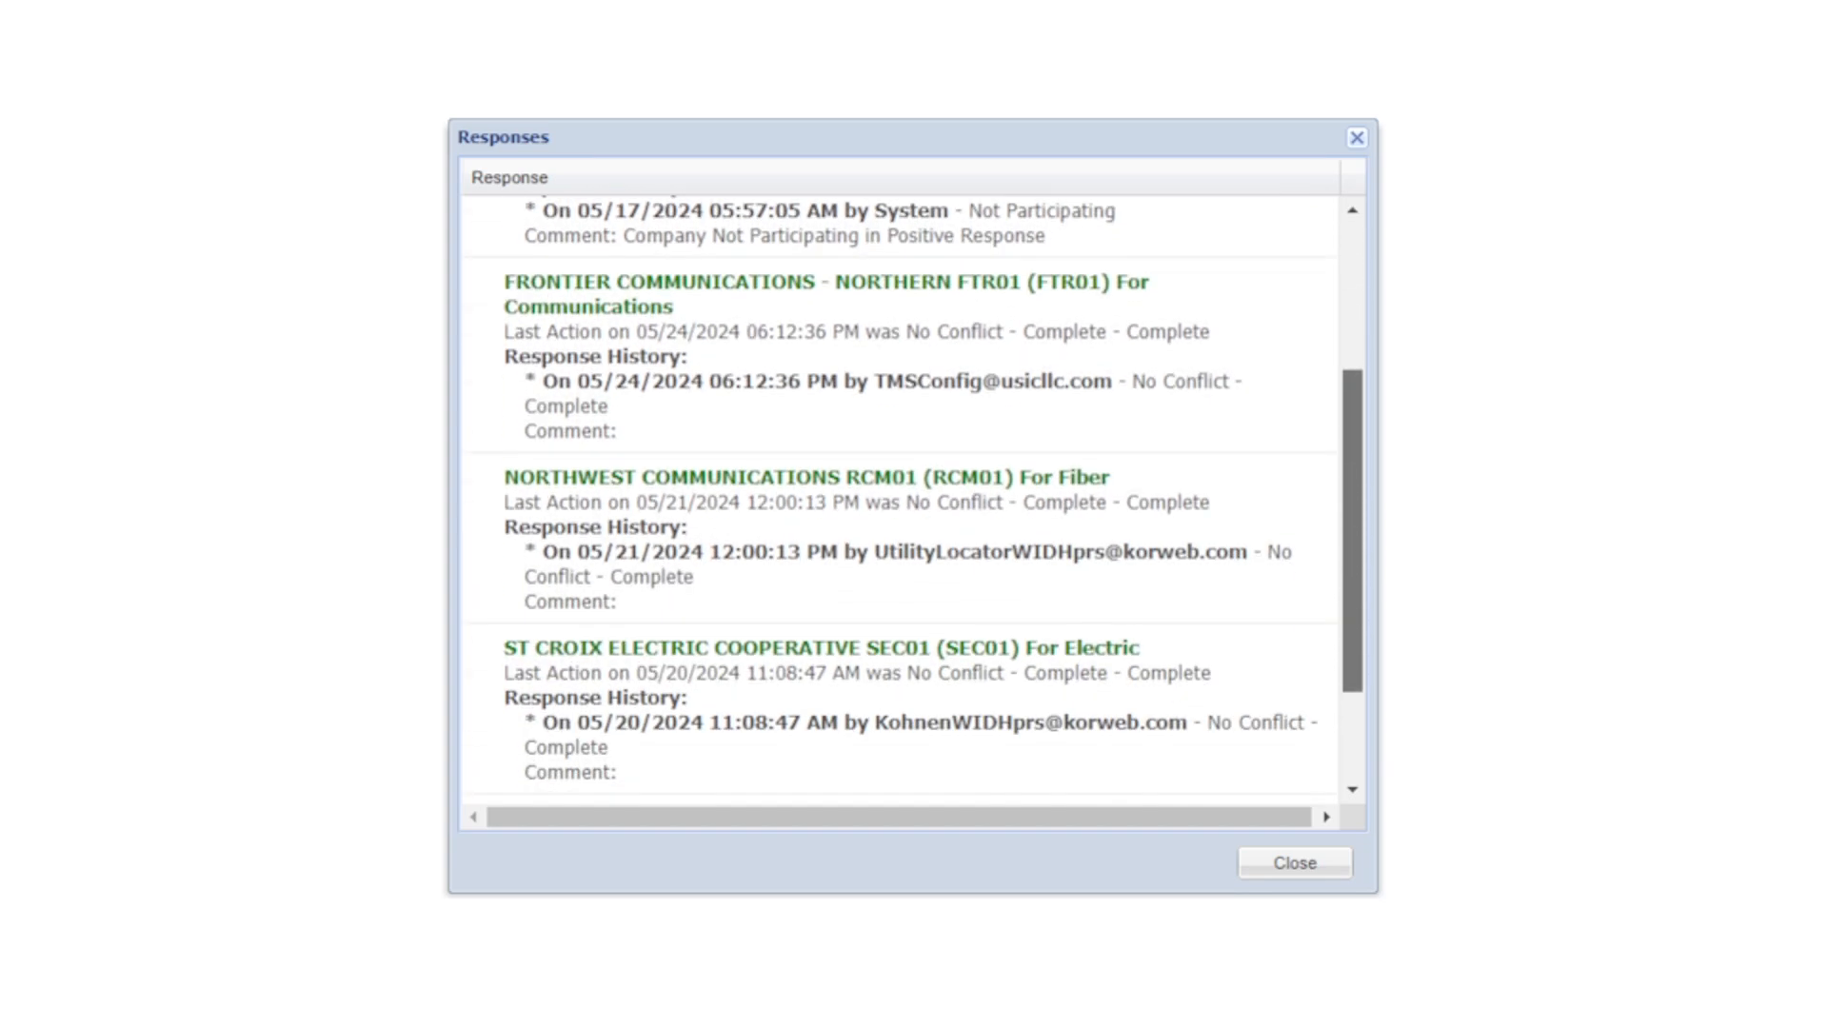
scroll(900, 500, down, 2)
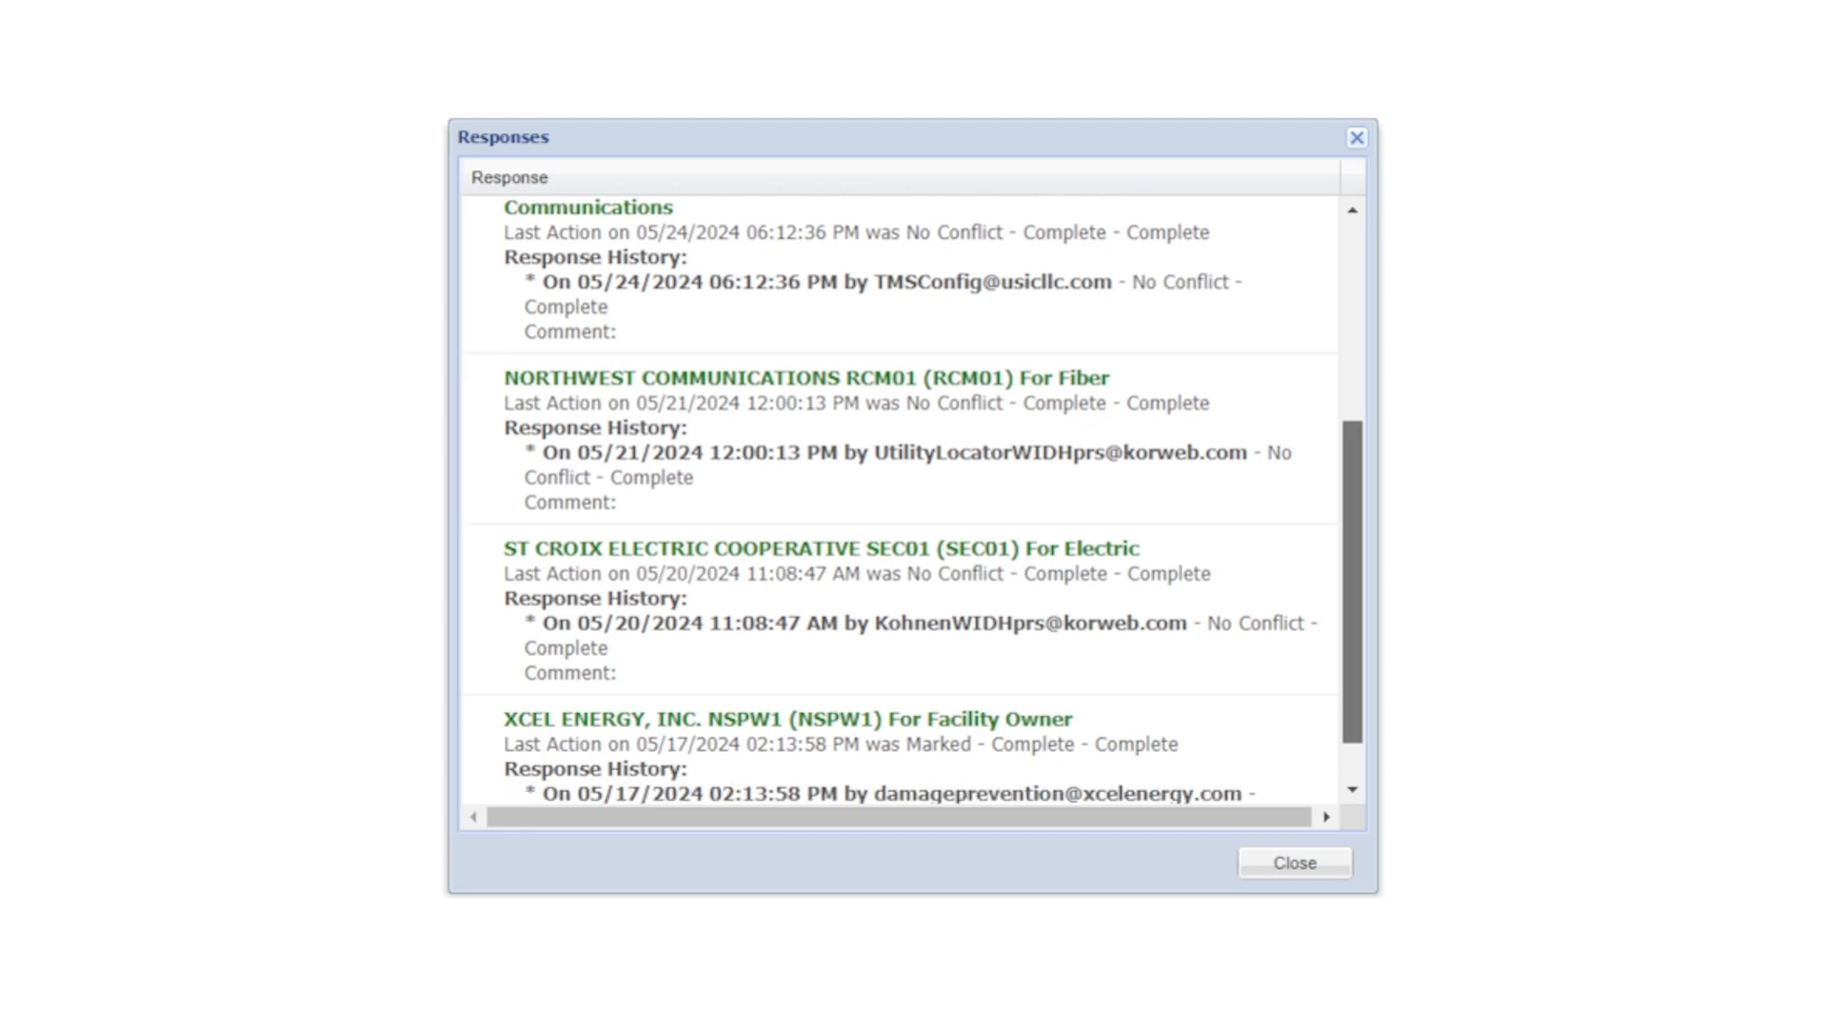
scroll(901, 500, down, 1)
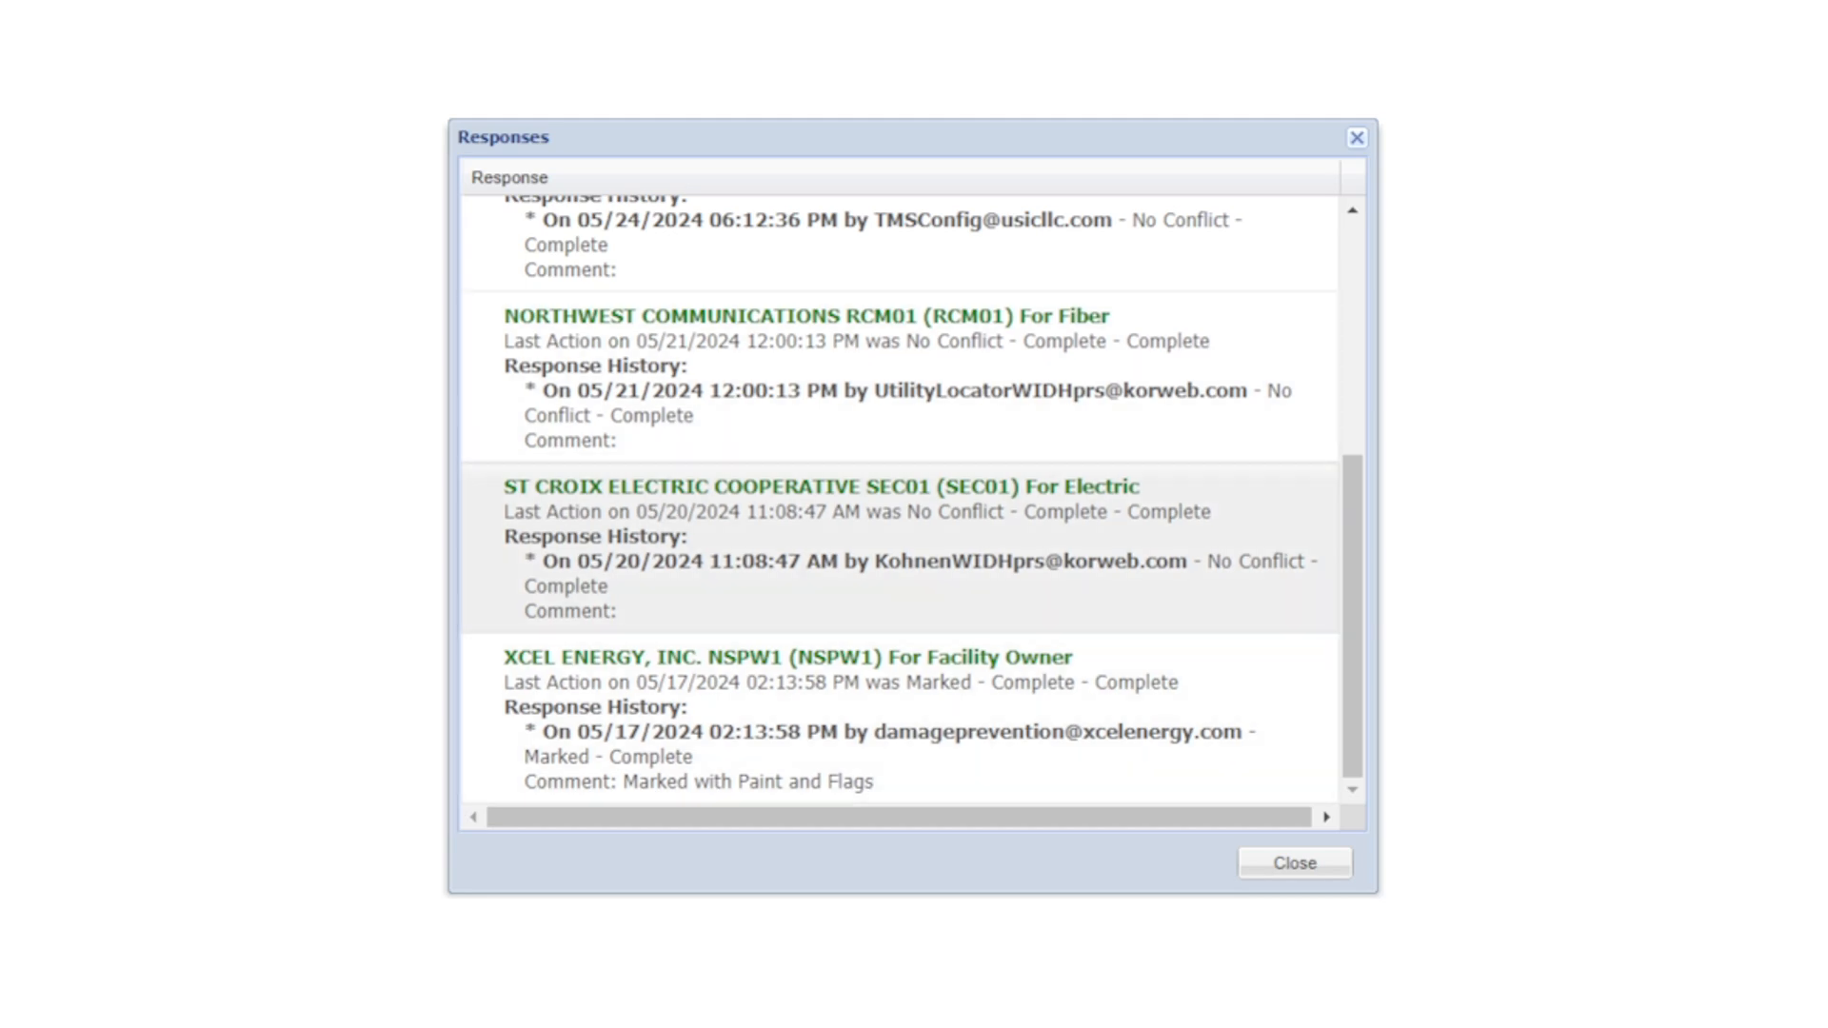
scroll(1353, 609, up, 3)
scroll(899, 499, down, 1)
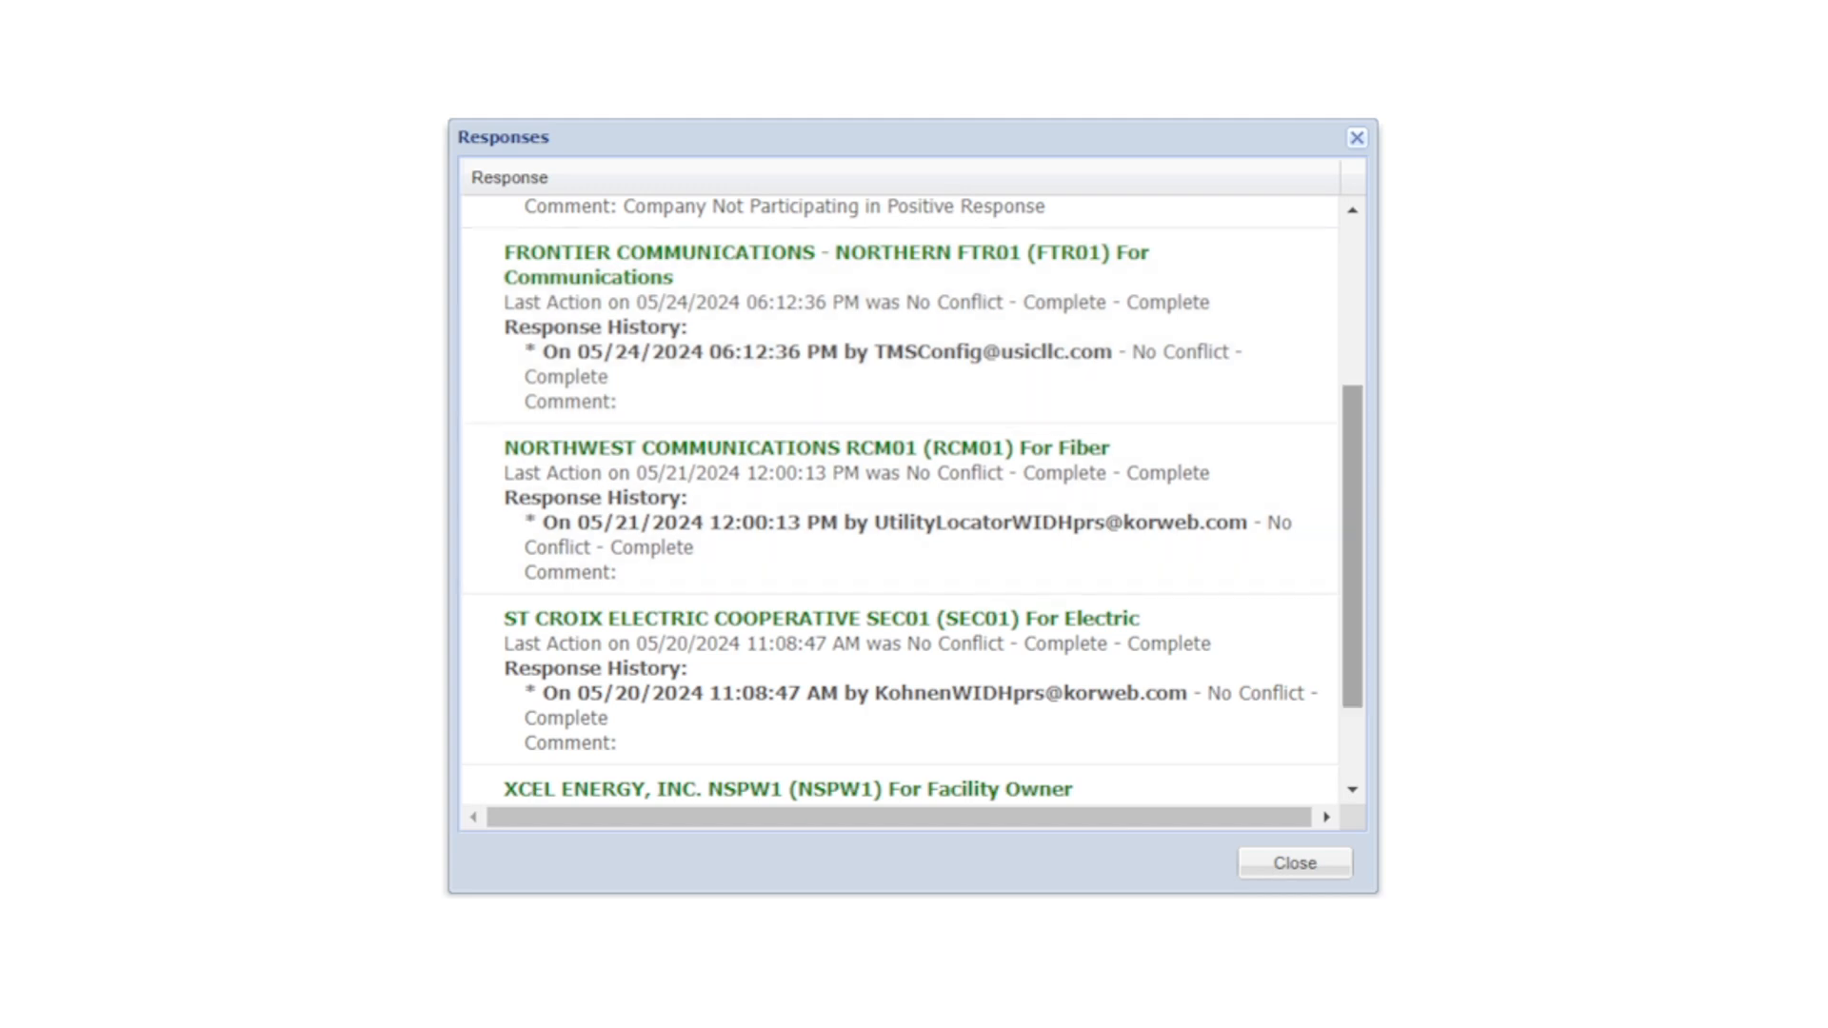
scroll(900, 501, down, 2)
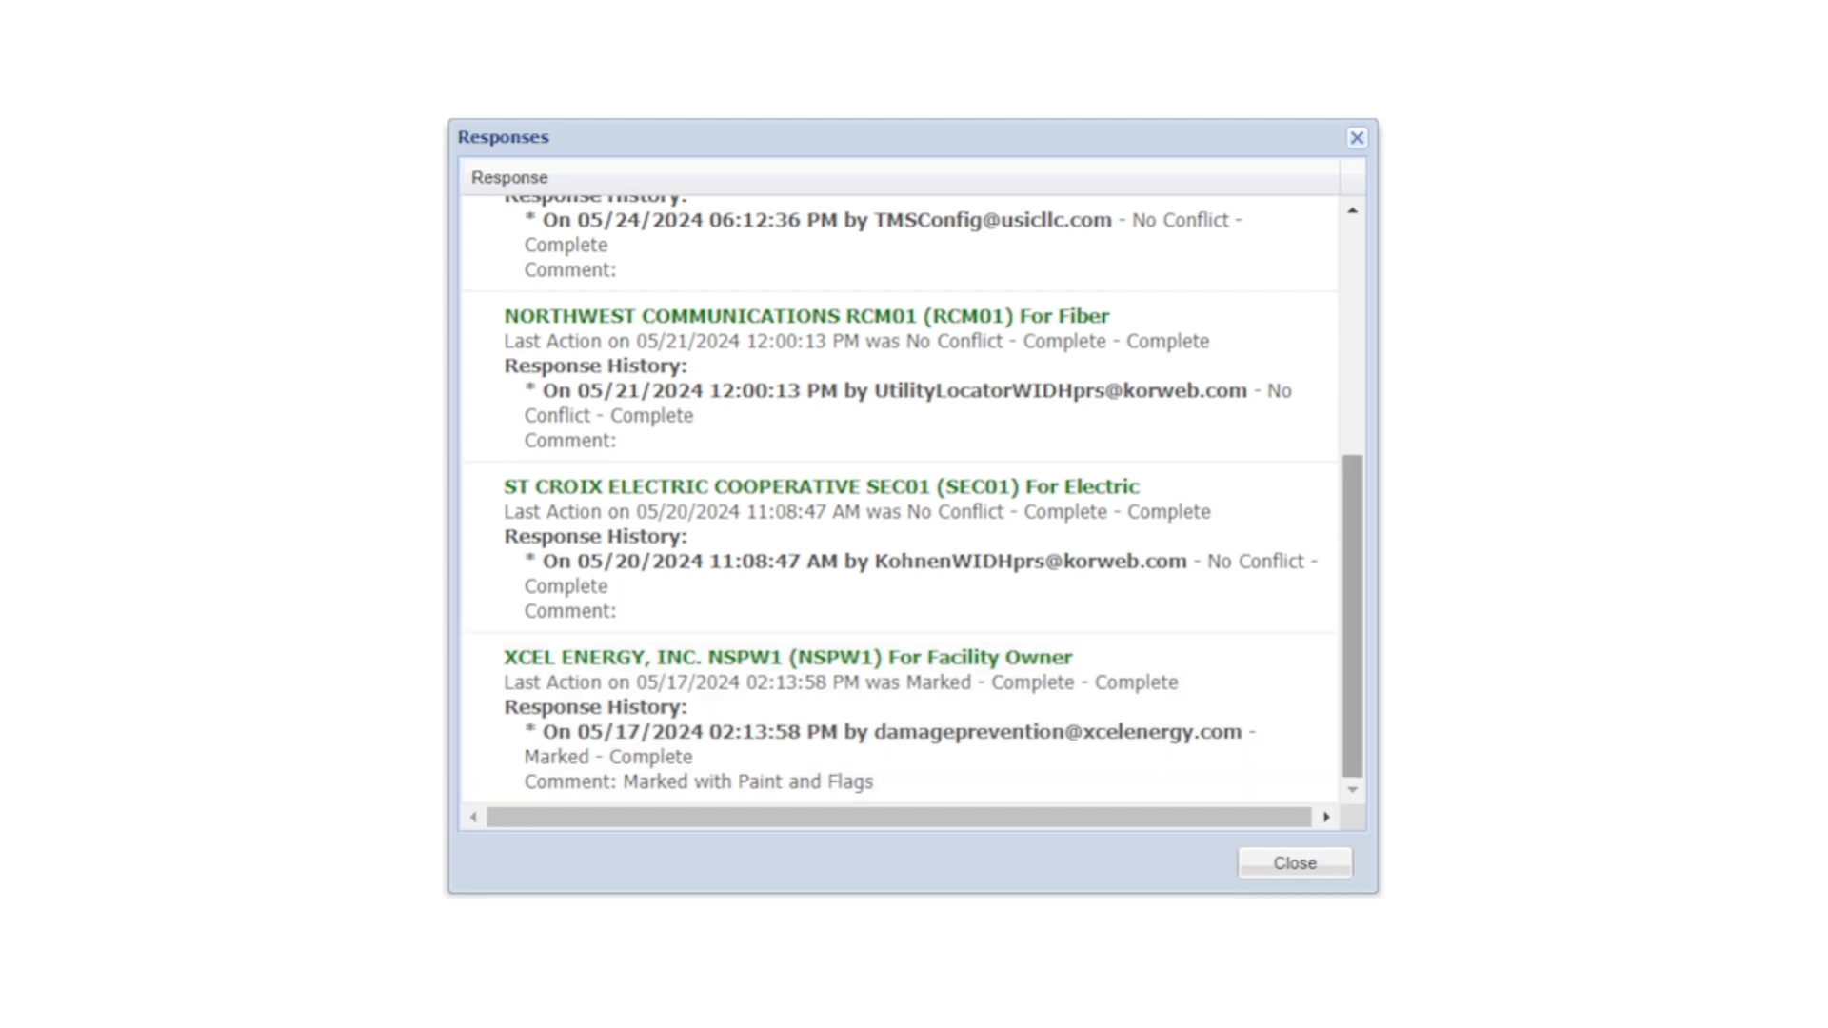
scroll(900, 629, up, 2)
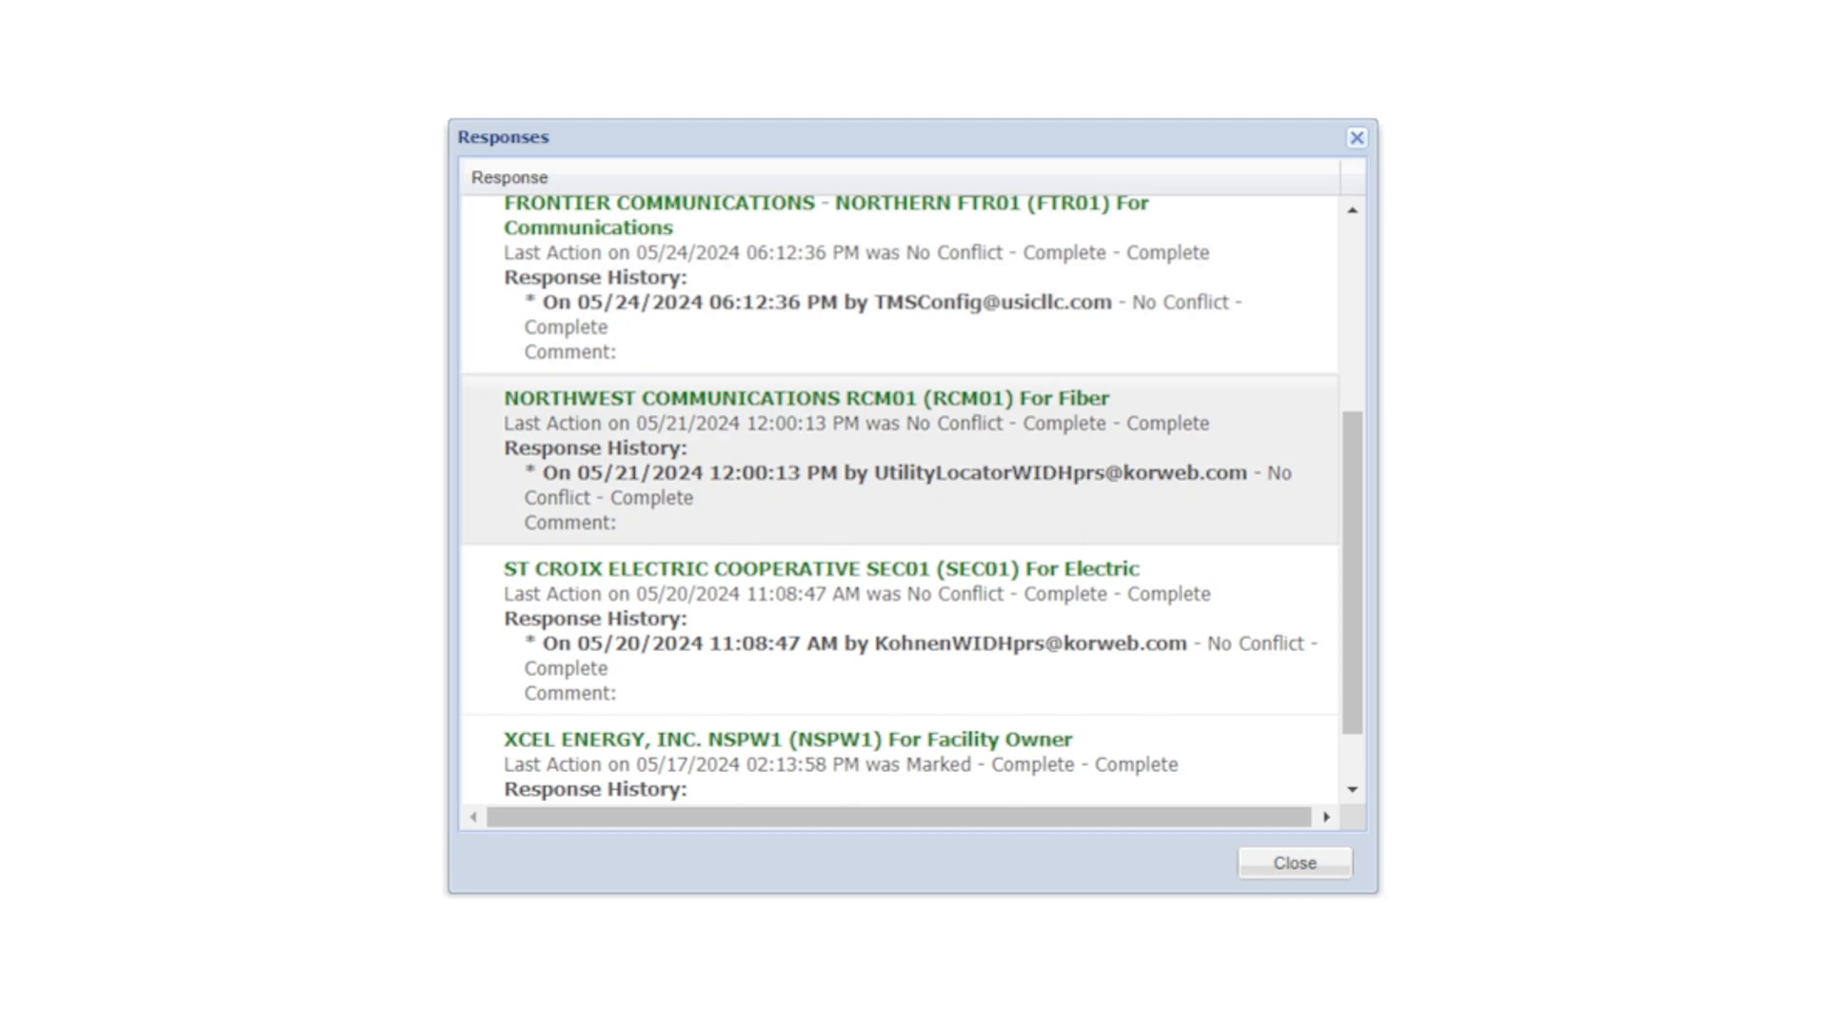
scroll(901, 630, up, 5)
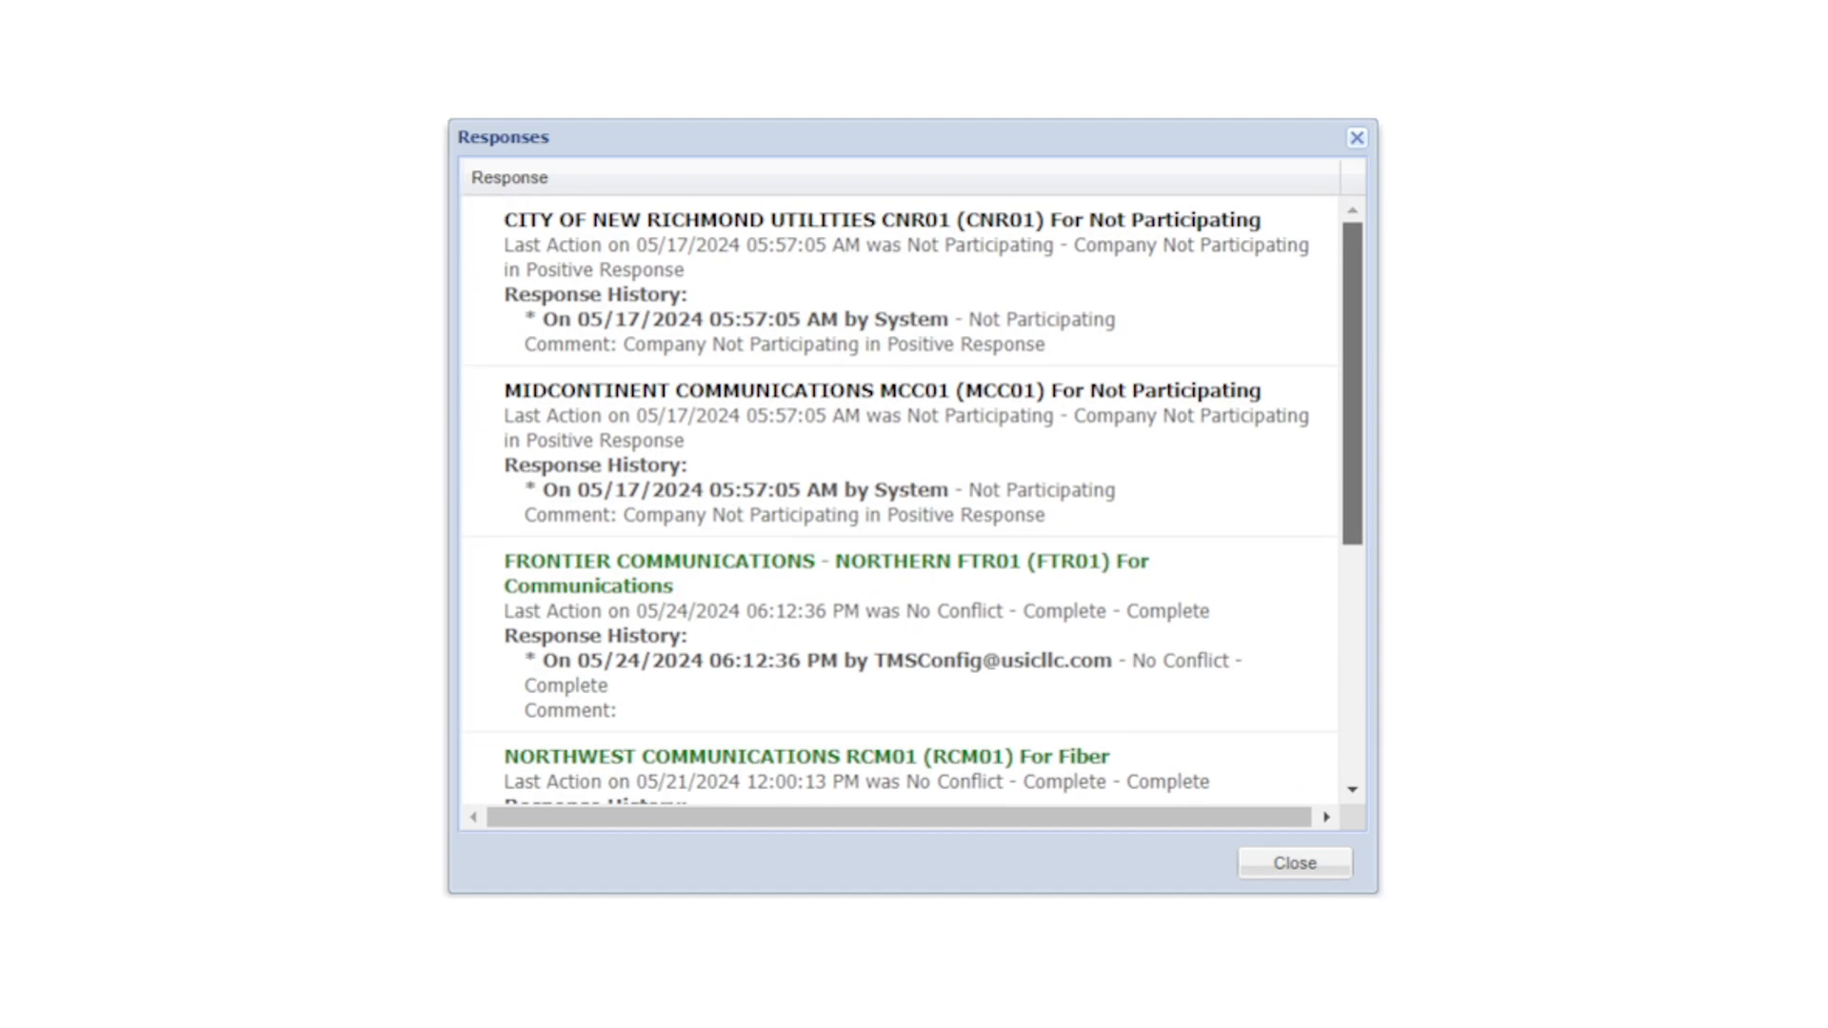
scroll(899, 667, down, 5)
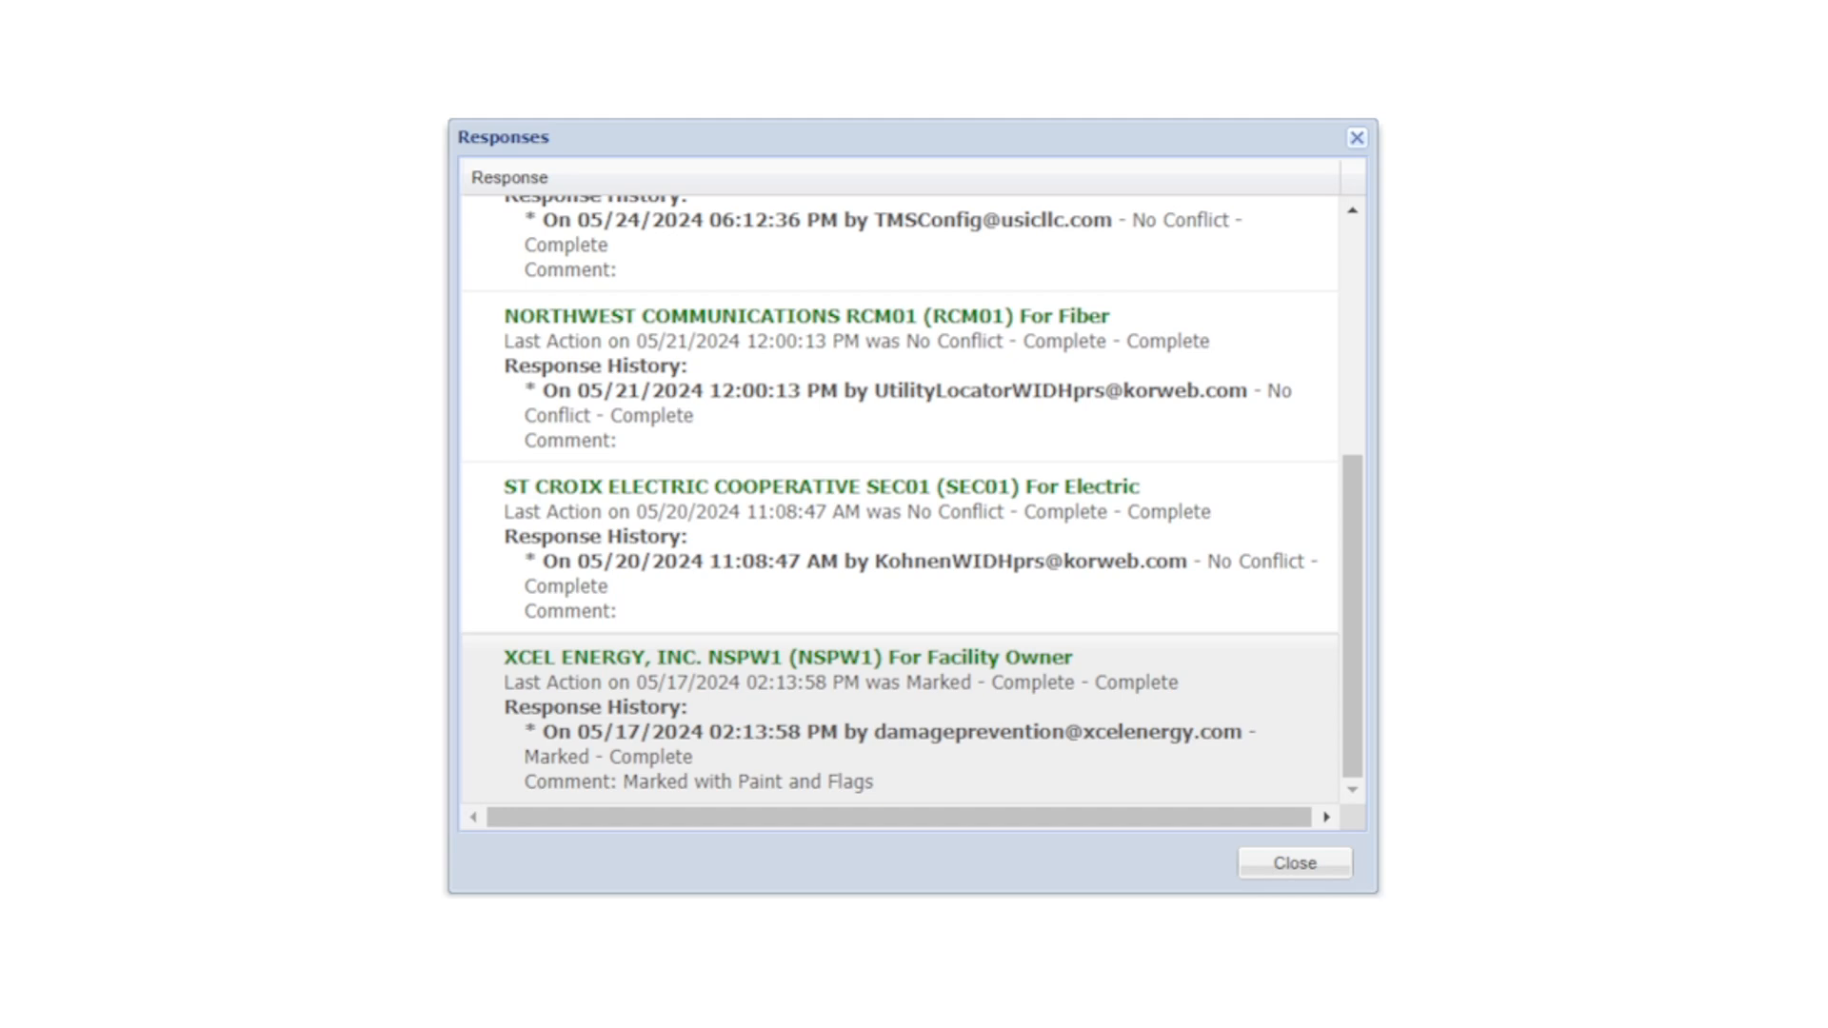
scroll(913, 500, up, 1)
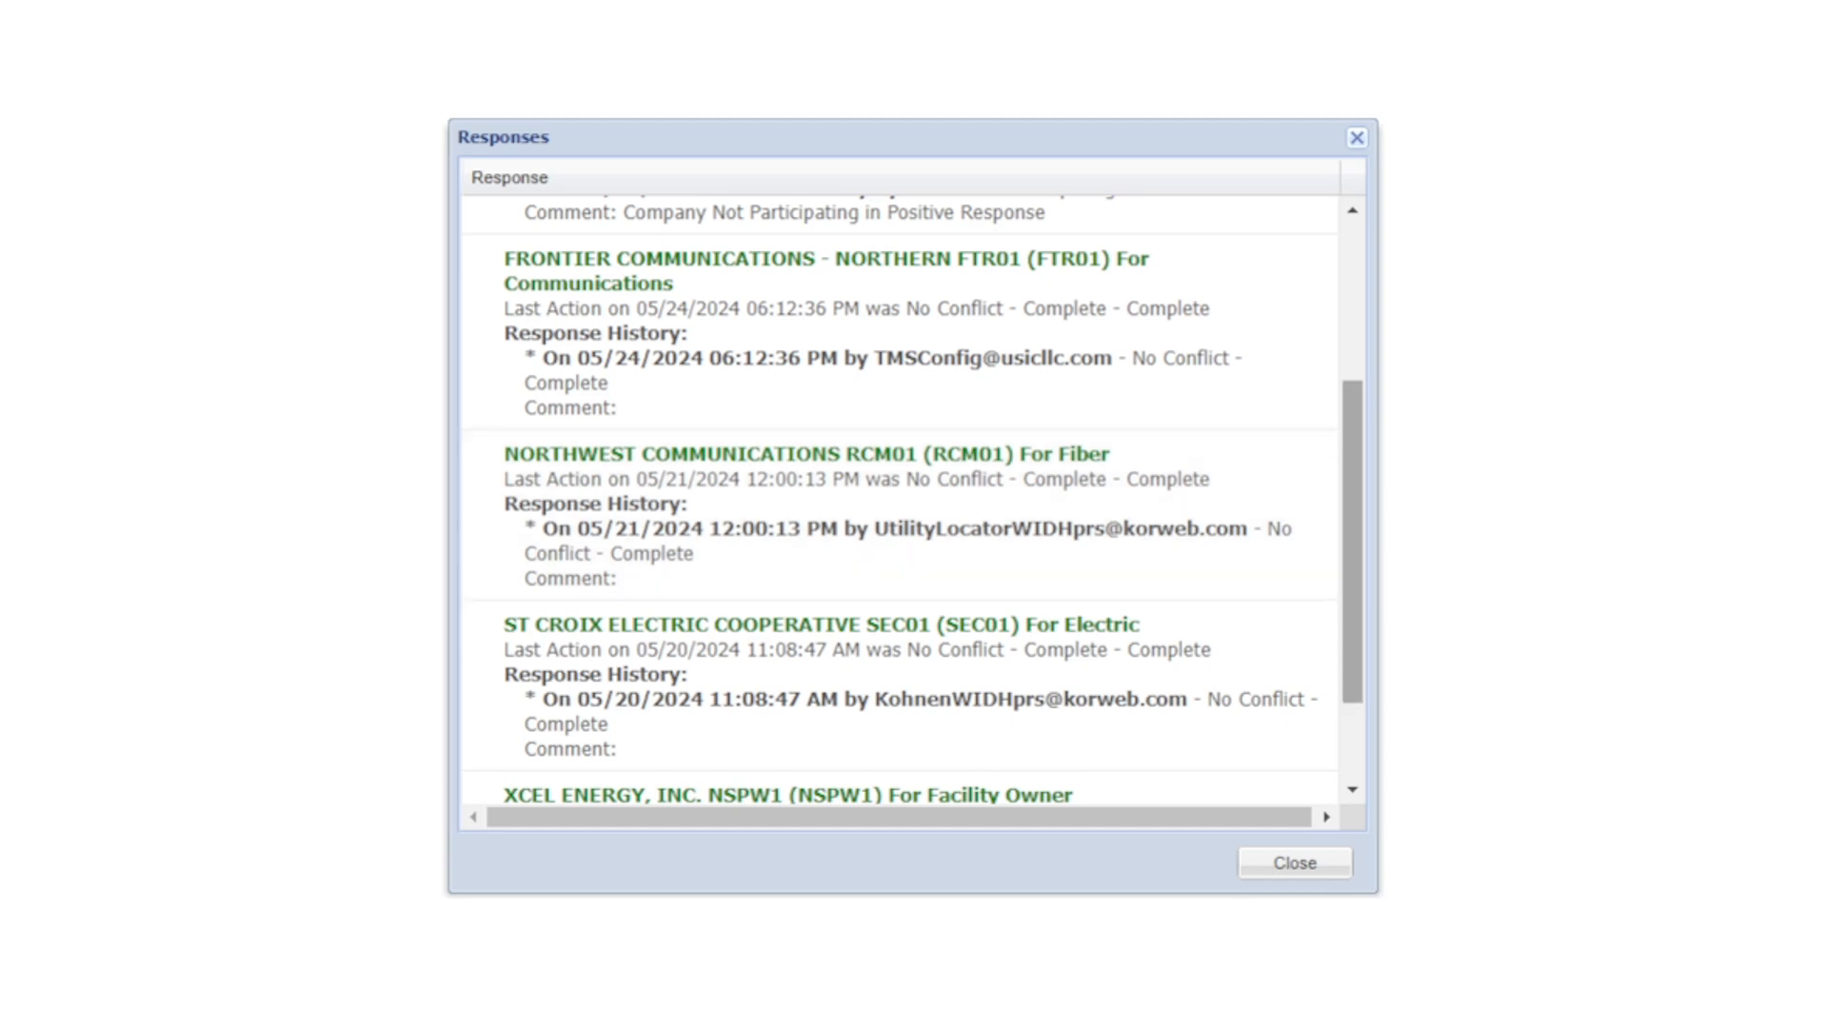
scroll(901, 500, down, 2)
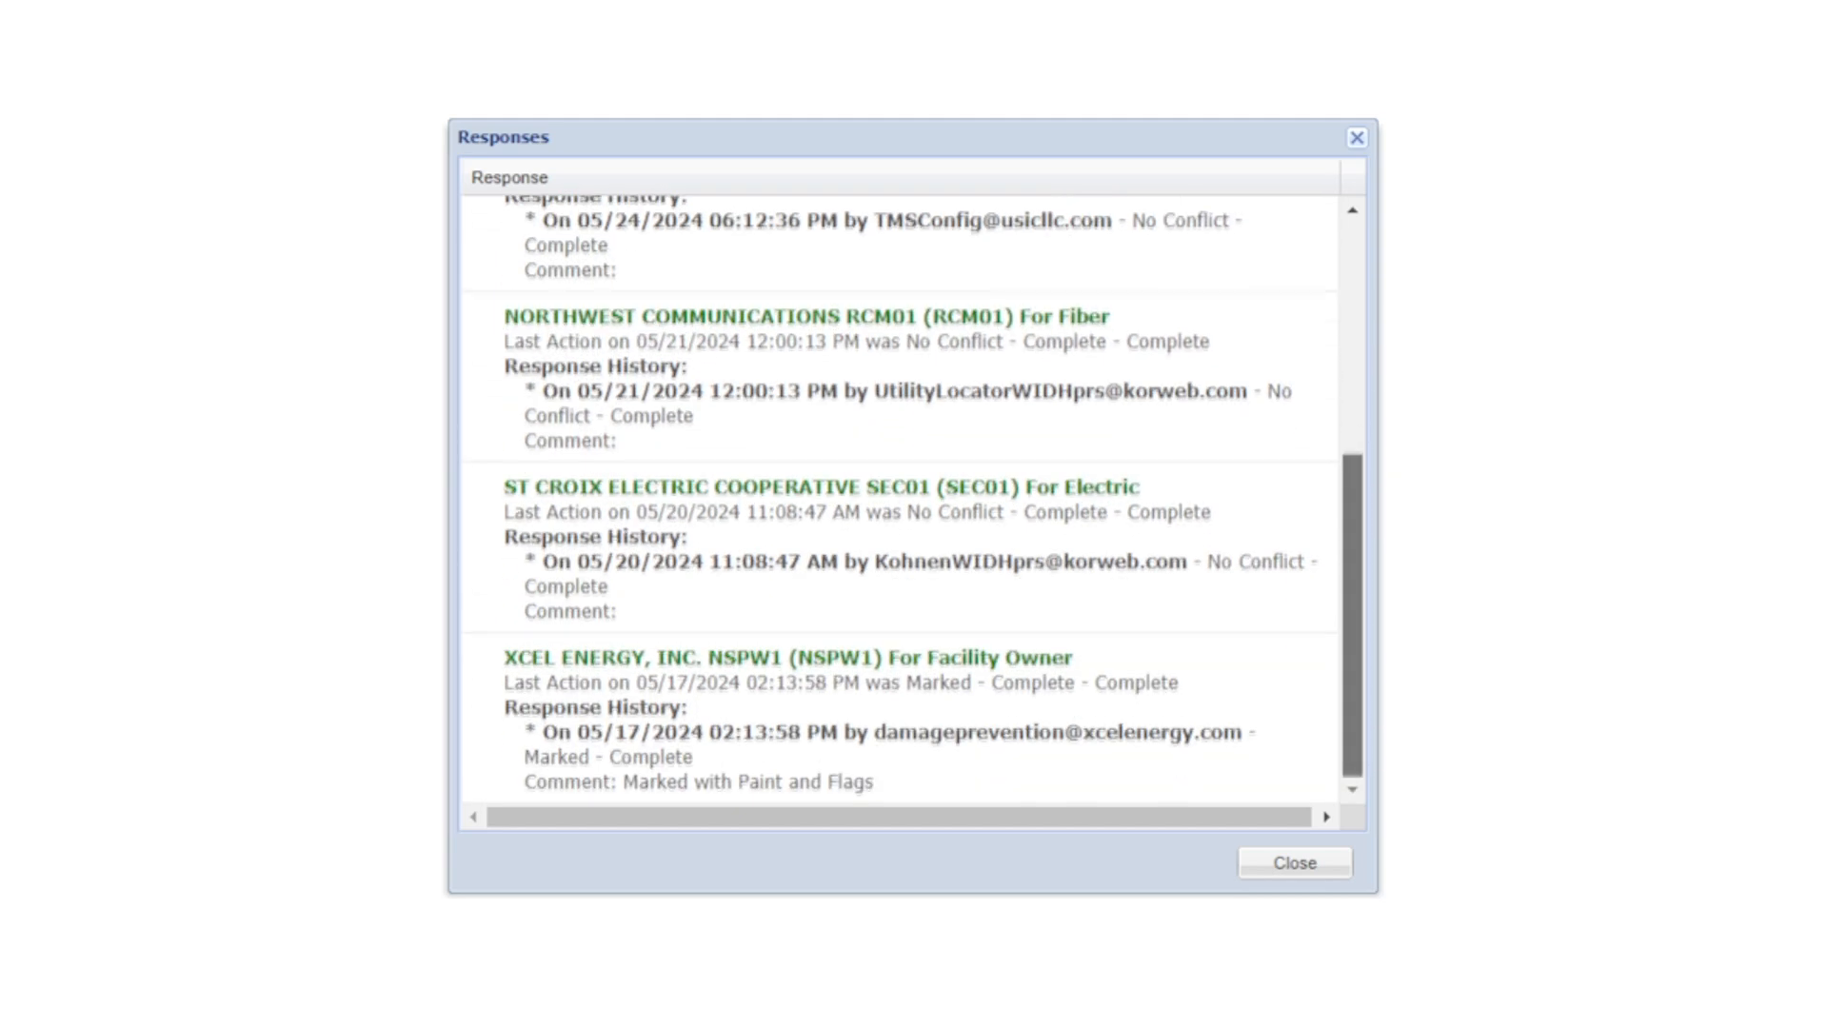
scroll(901, 499, up, 3)
scroll(901, 500, up, 3)
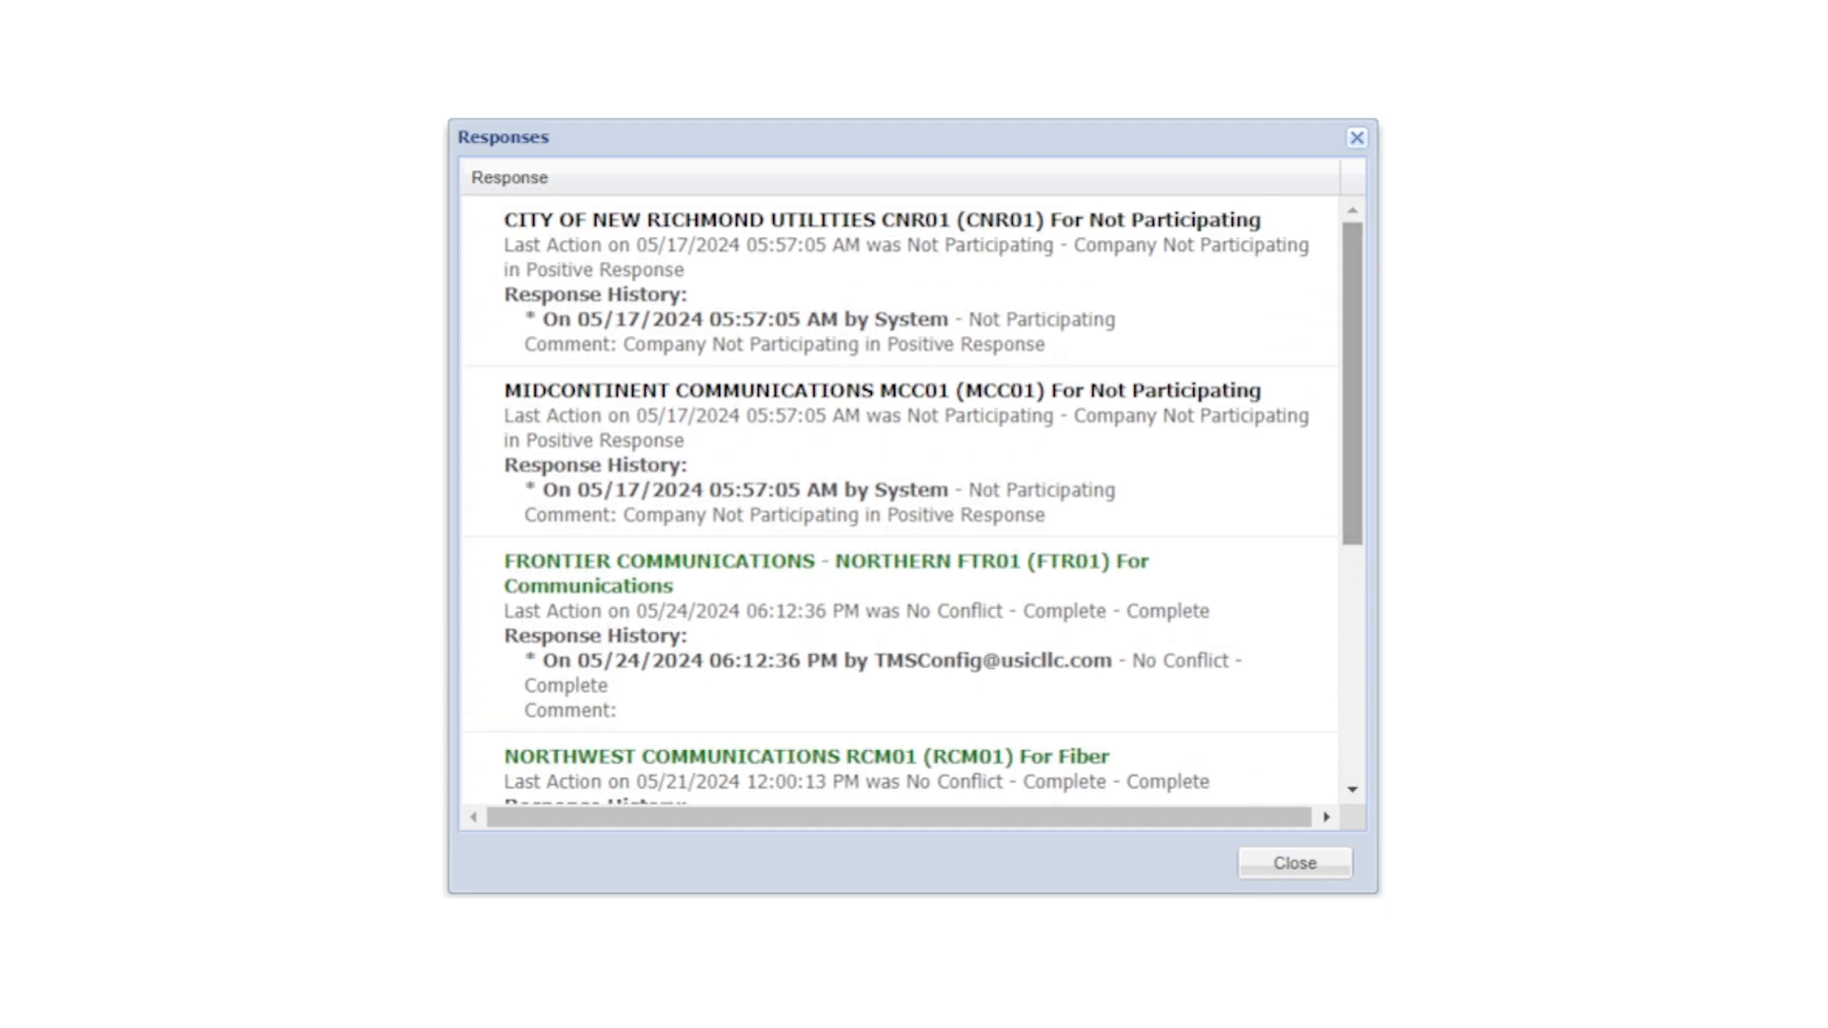
scroll(900, 499, down, 5)
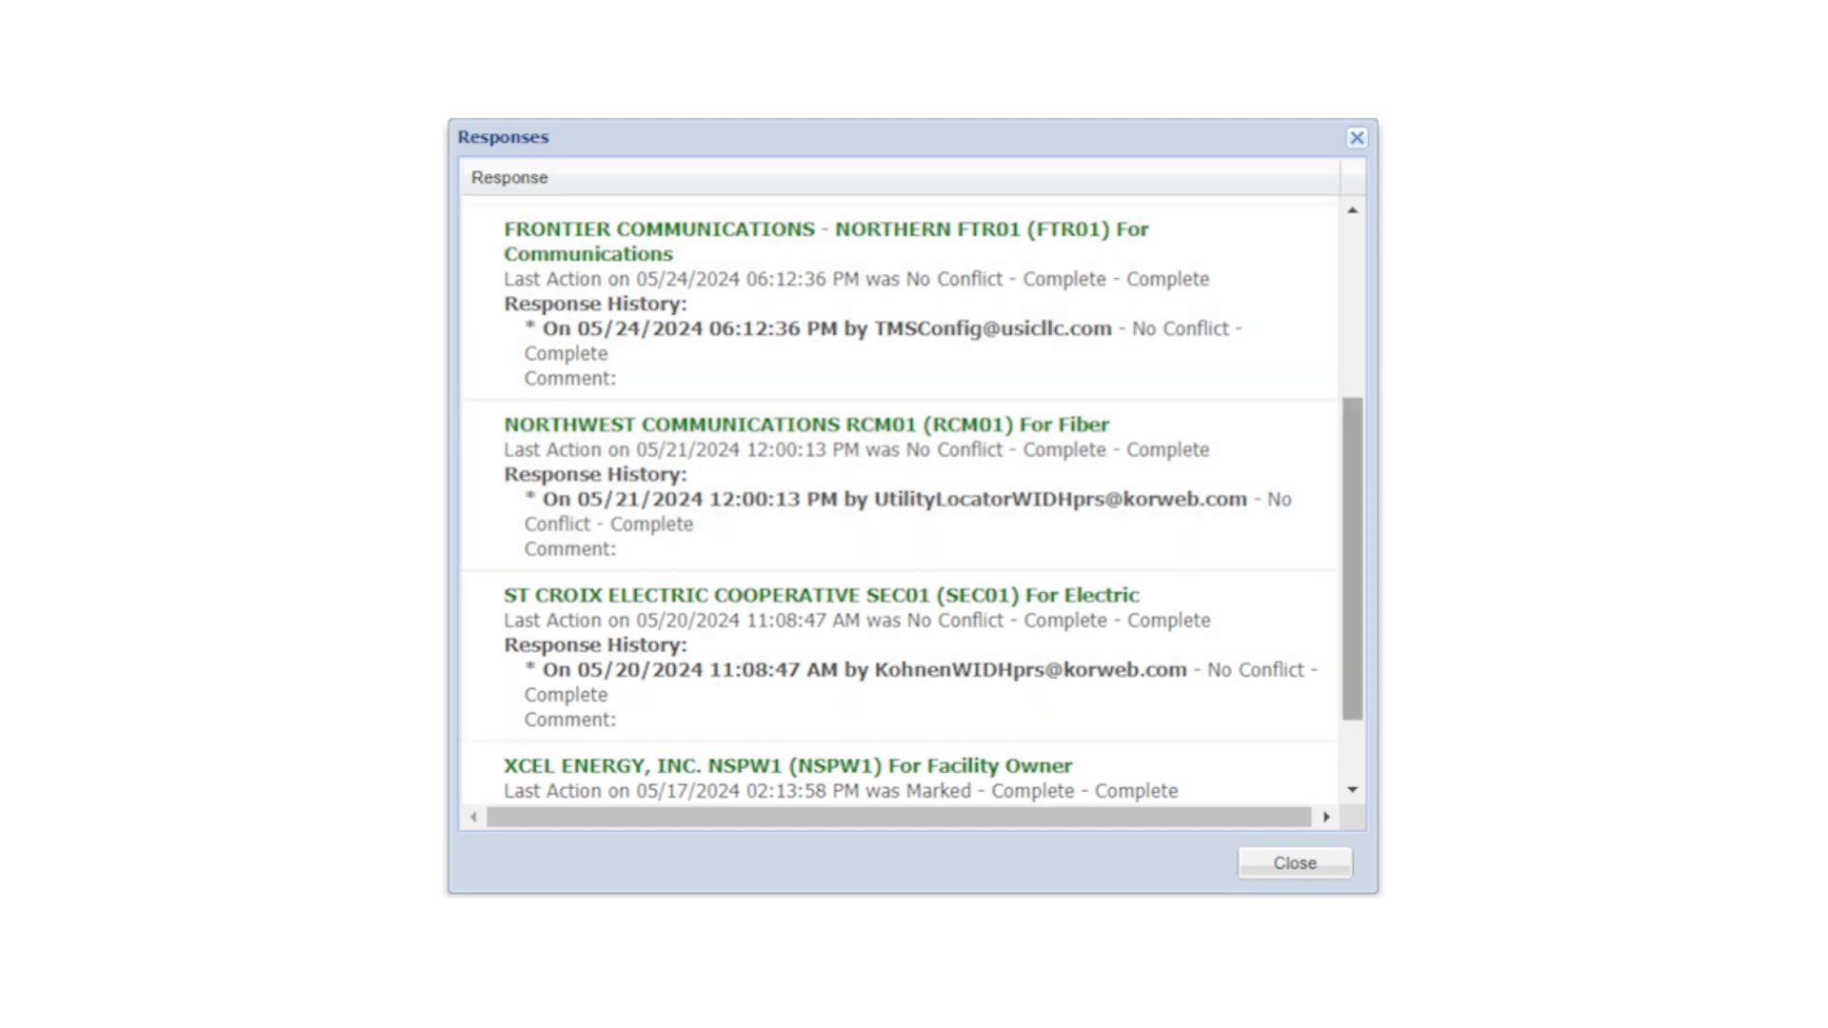
drag(1352, 558, 1351, 384)
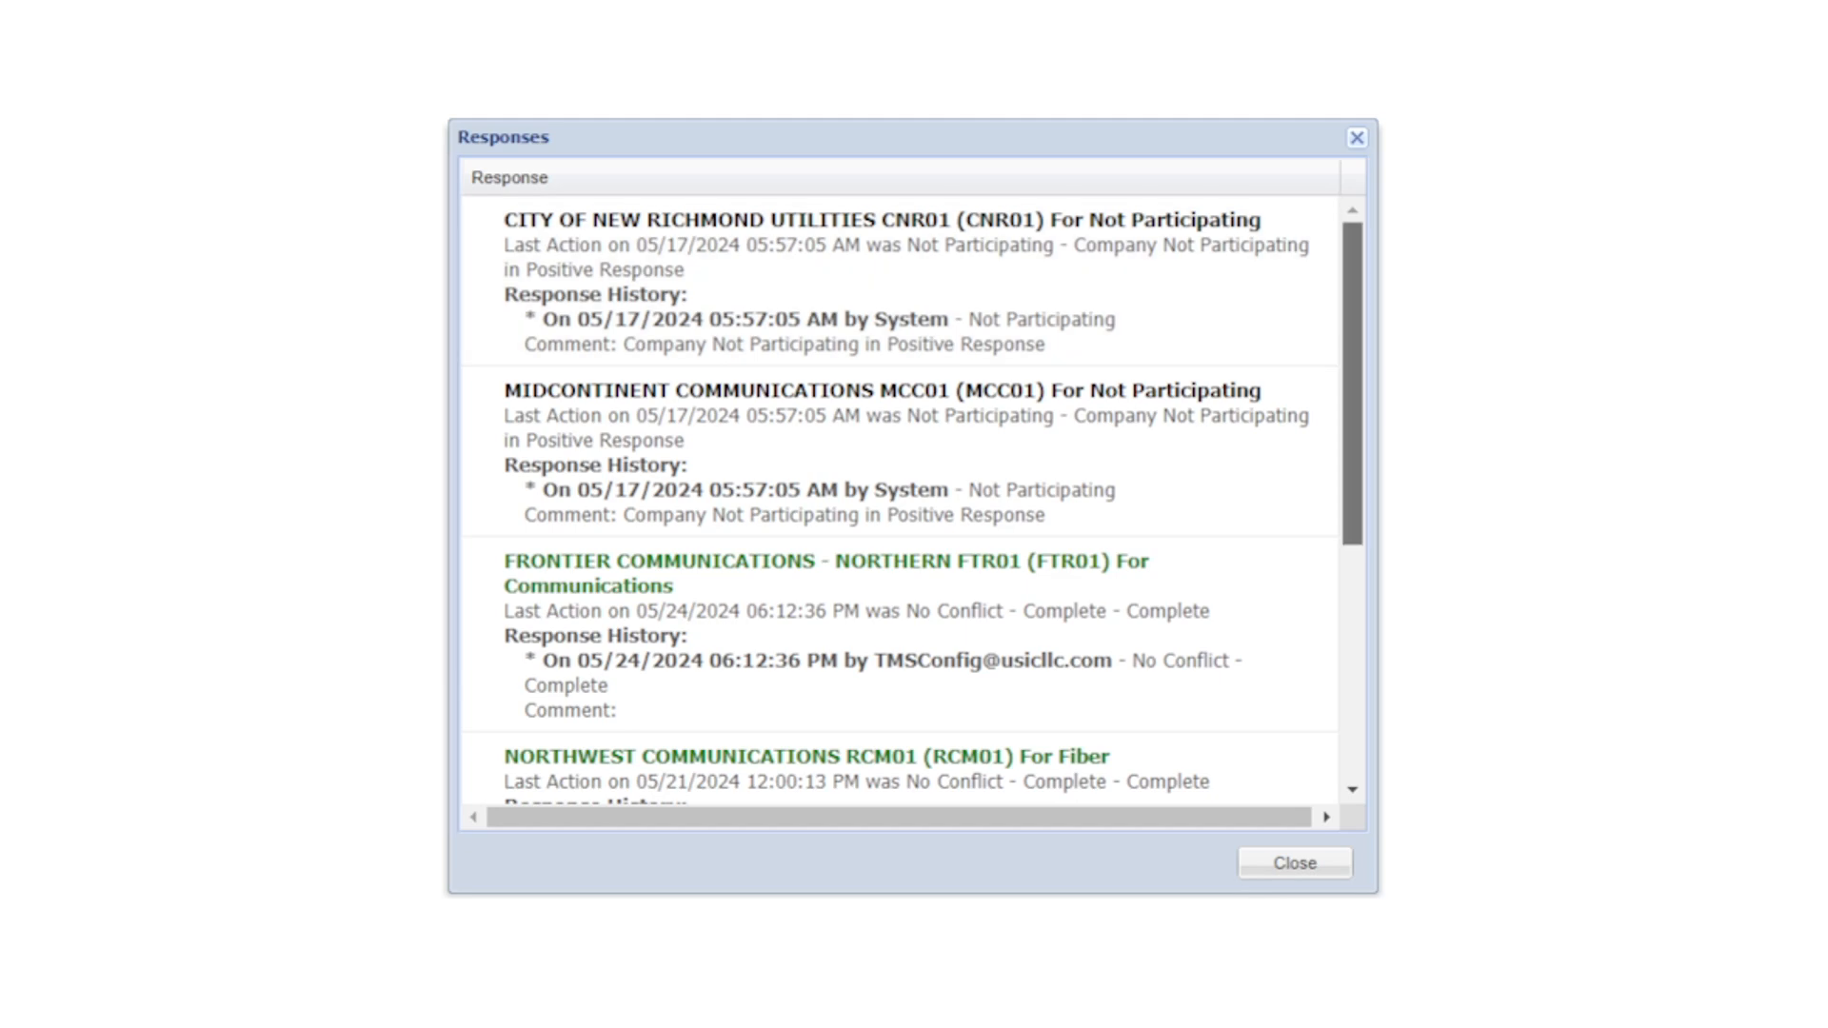
scroll(900, 500, down, 3)
scroll(900, 500, down, 1)
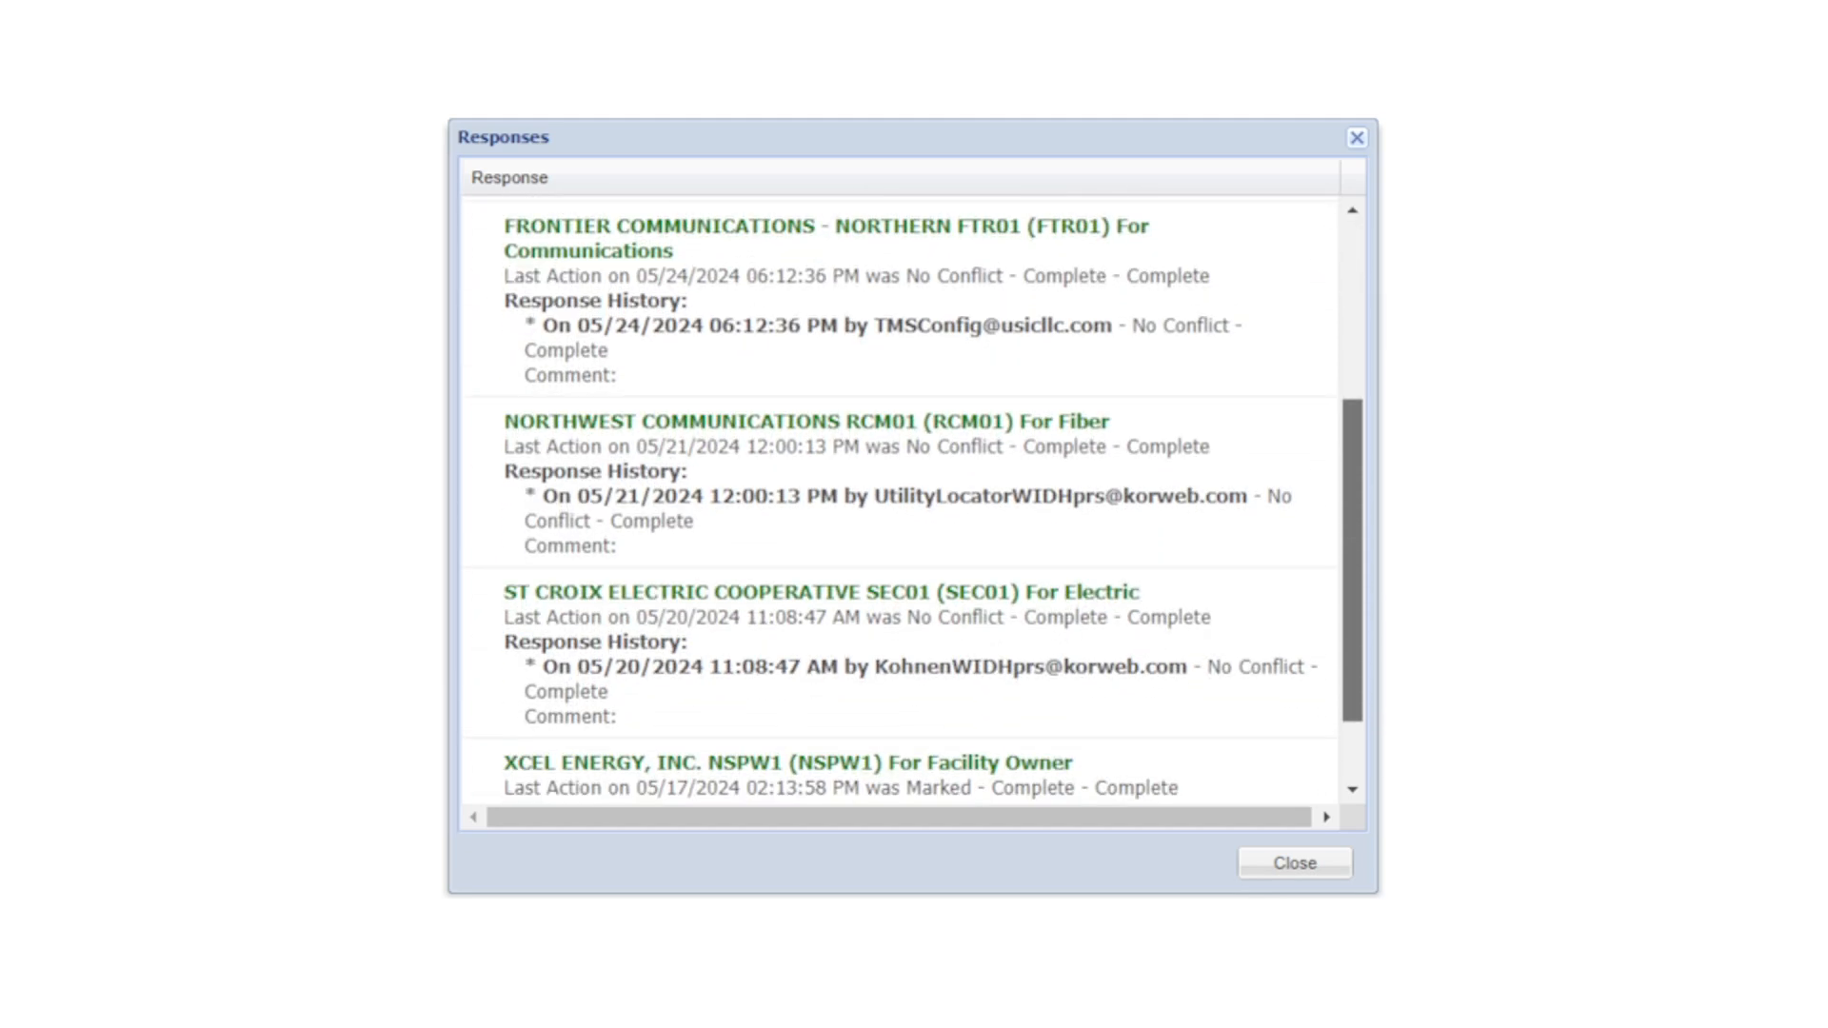
scroll(899, 501, down, 1)
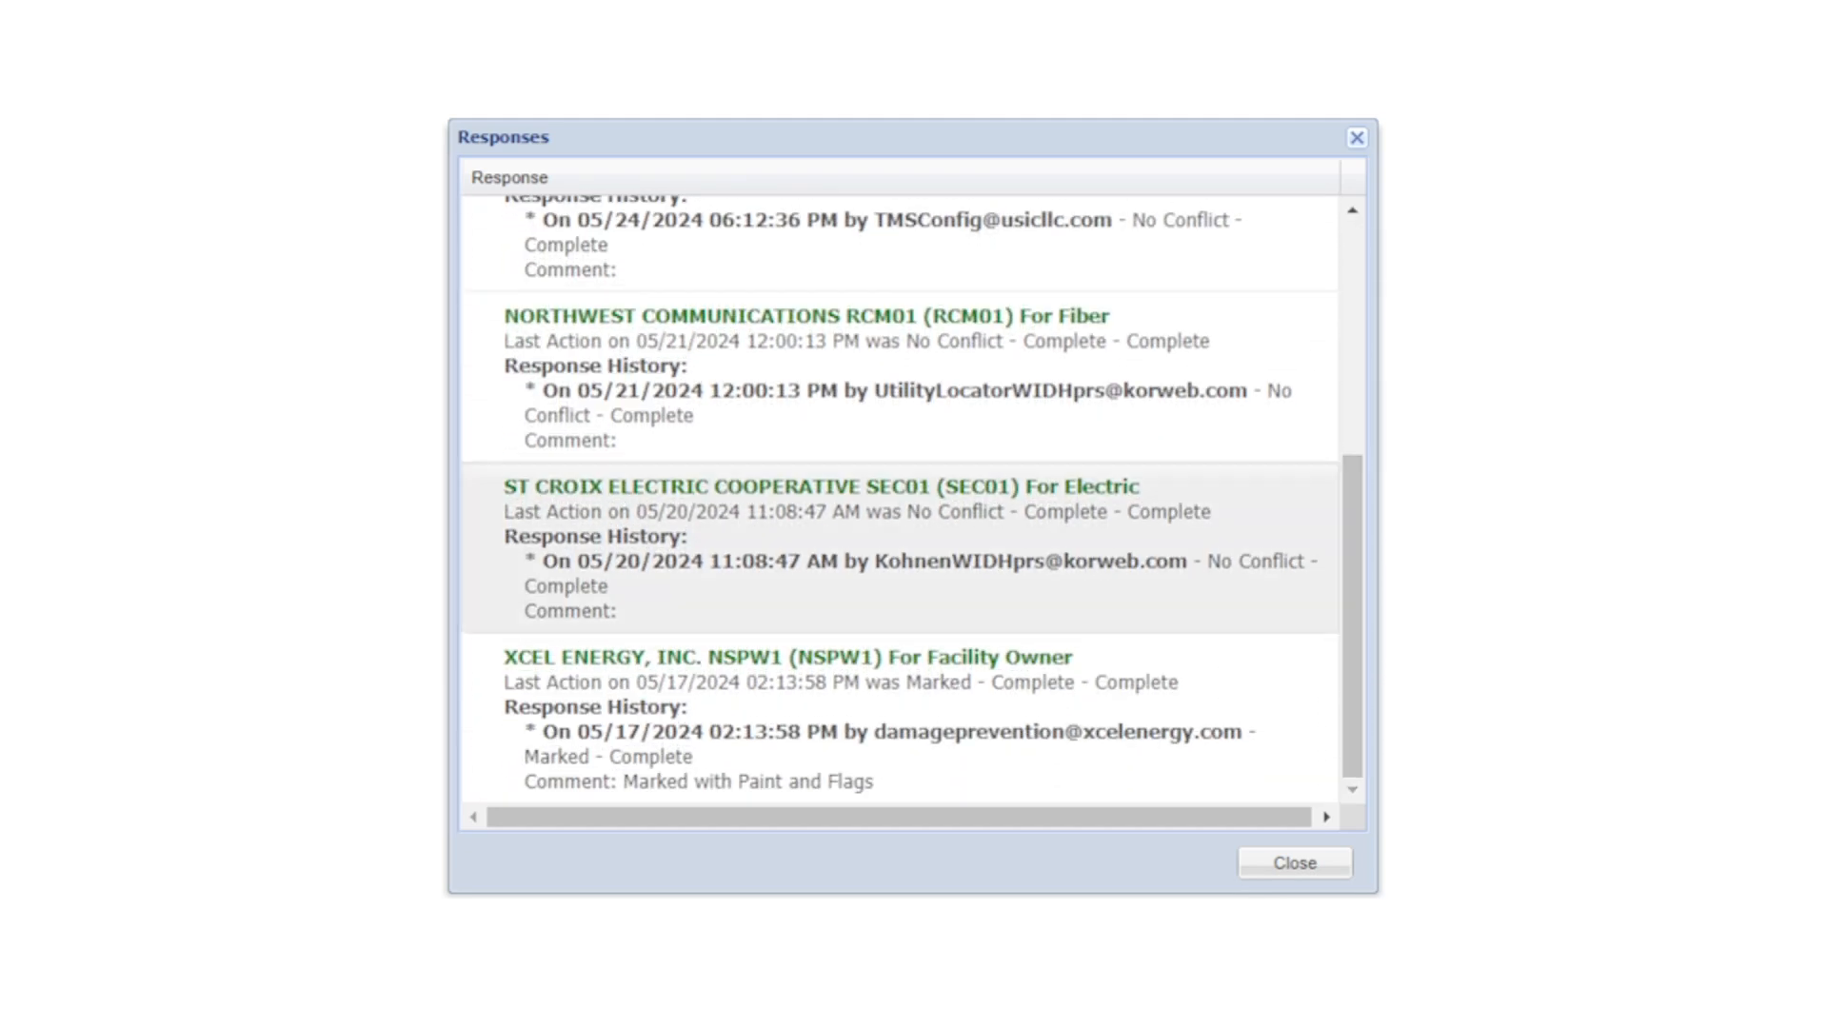
drag(1352, 615, 1353, 383)
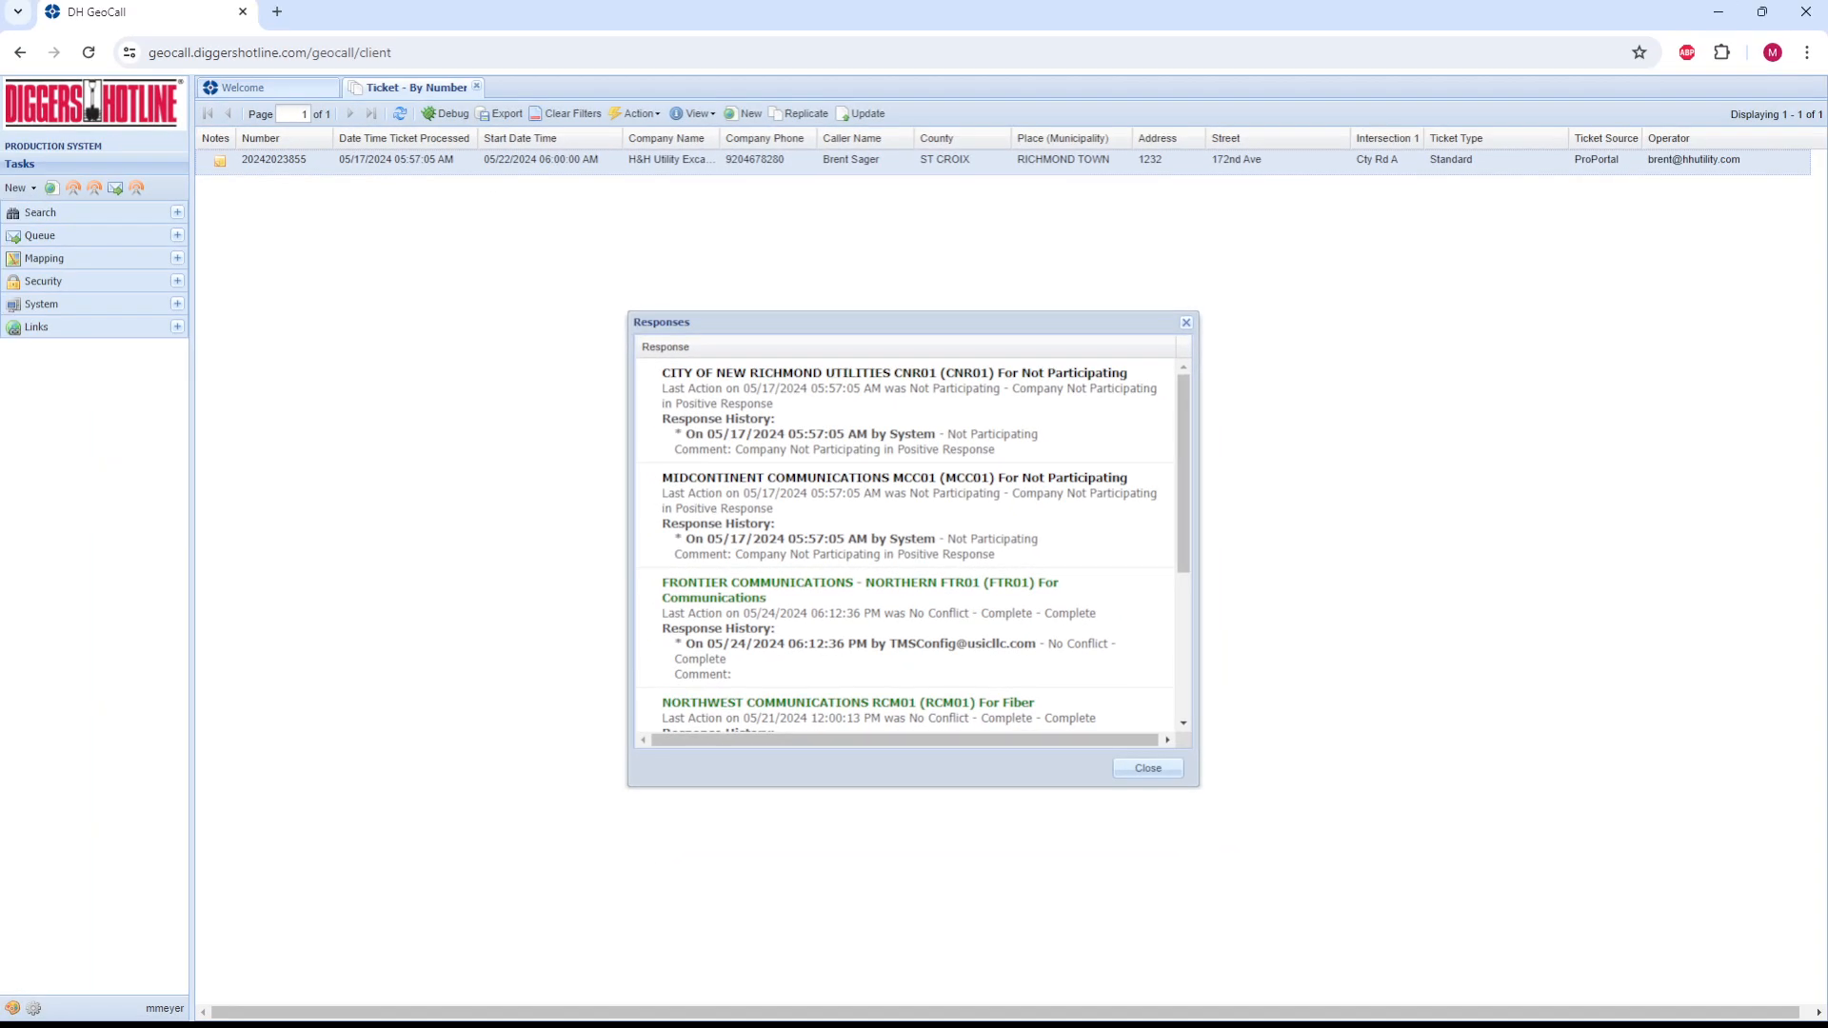
click(1148, 768)
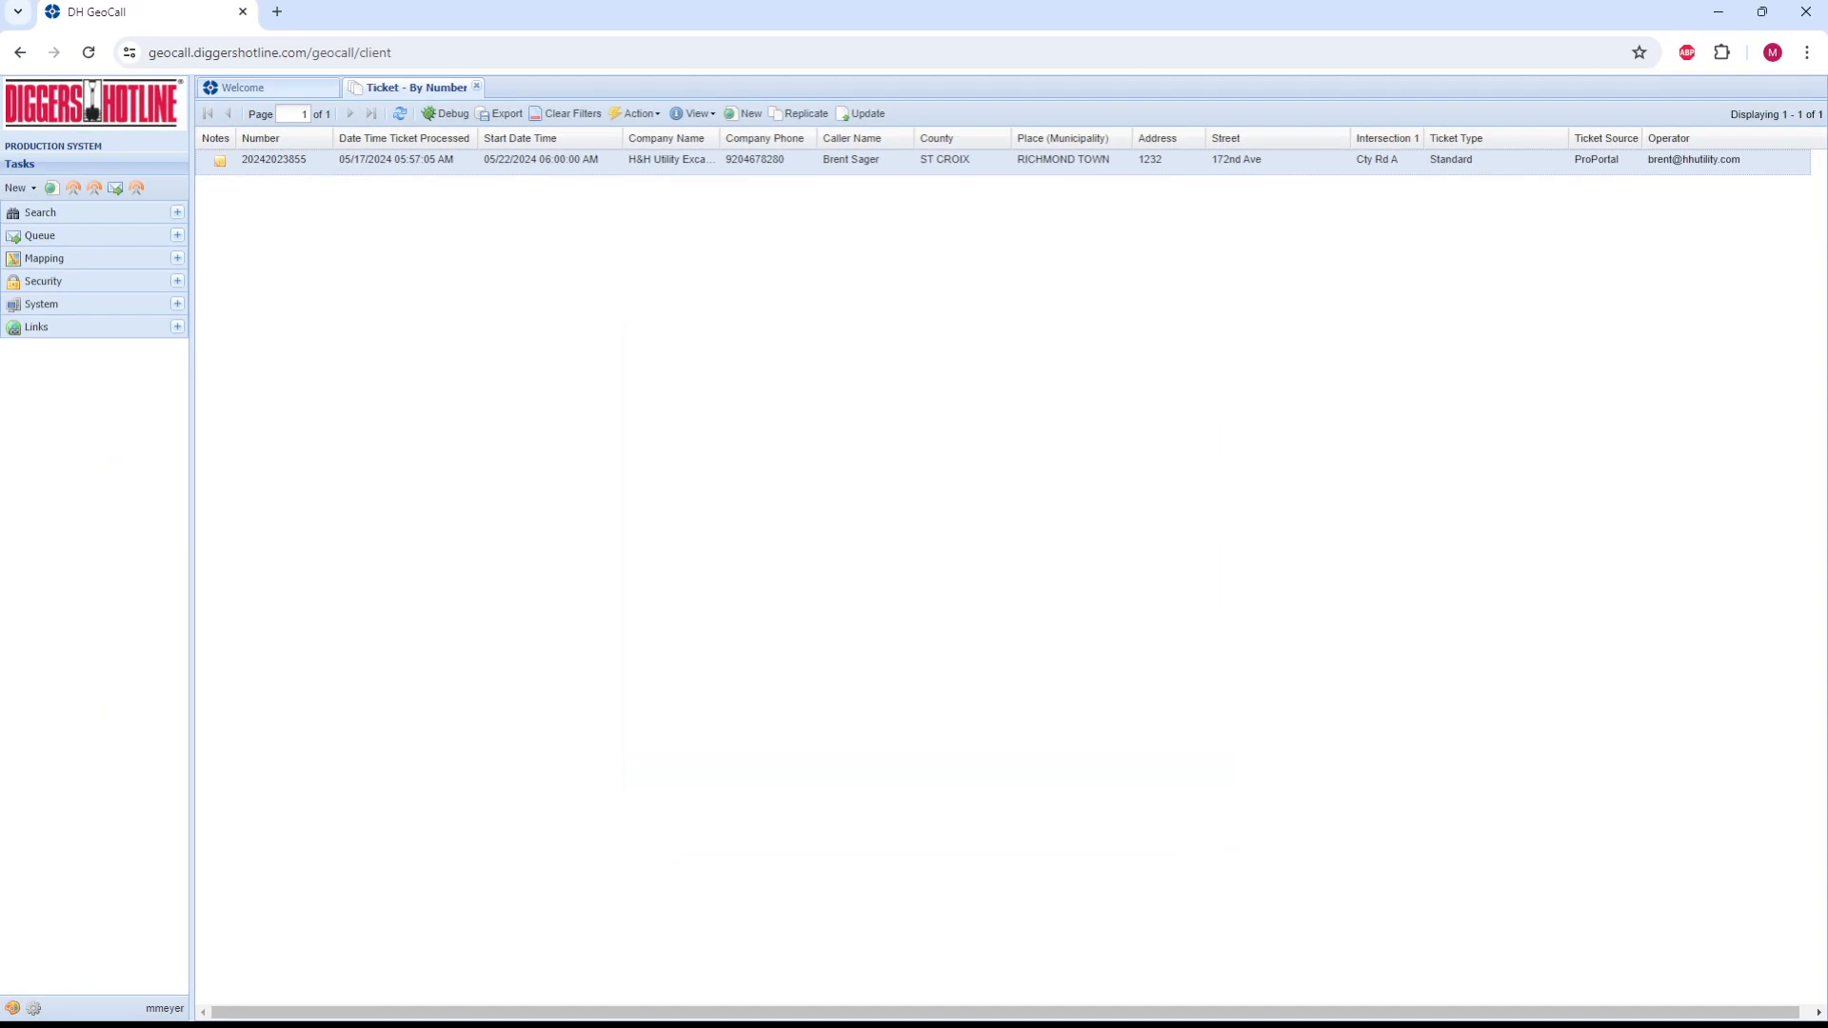
Step: Start an update of the 172nd Ave ticket and reinstate City of New Richmond Utilities CNR01 and Midcontinent Communications MCC01 as receiving members
right_click(864, 166)
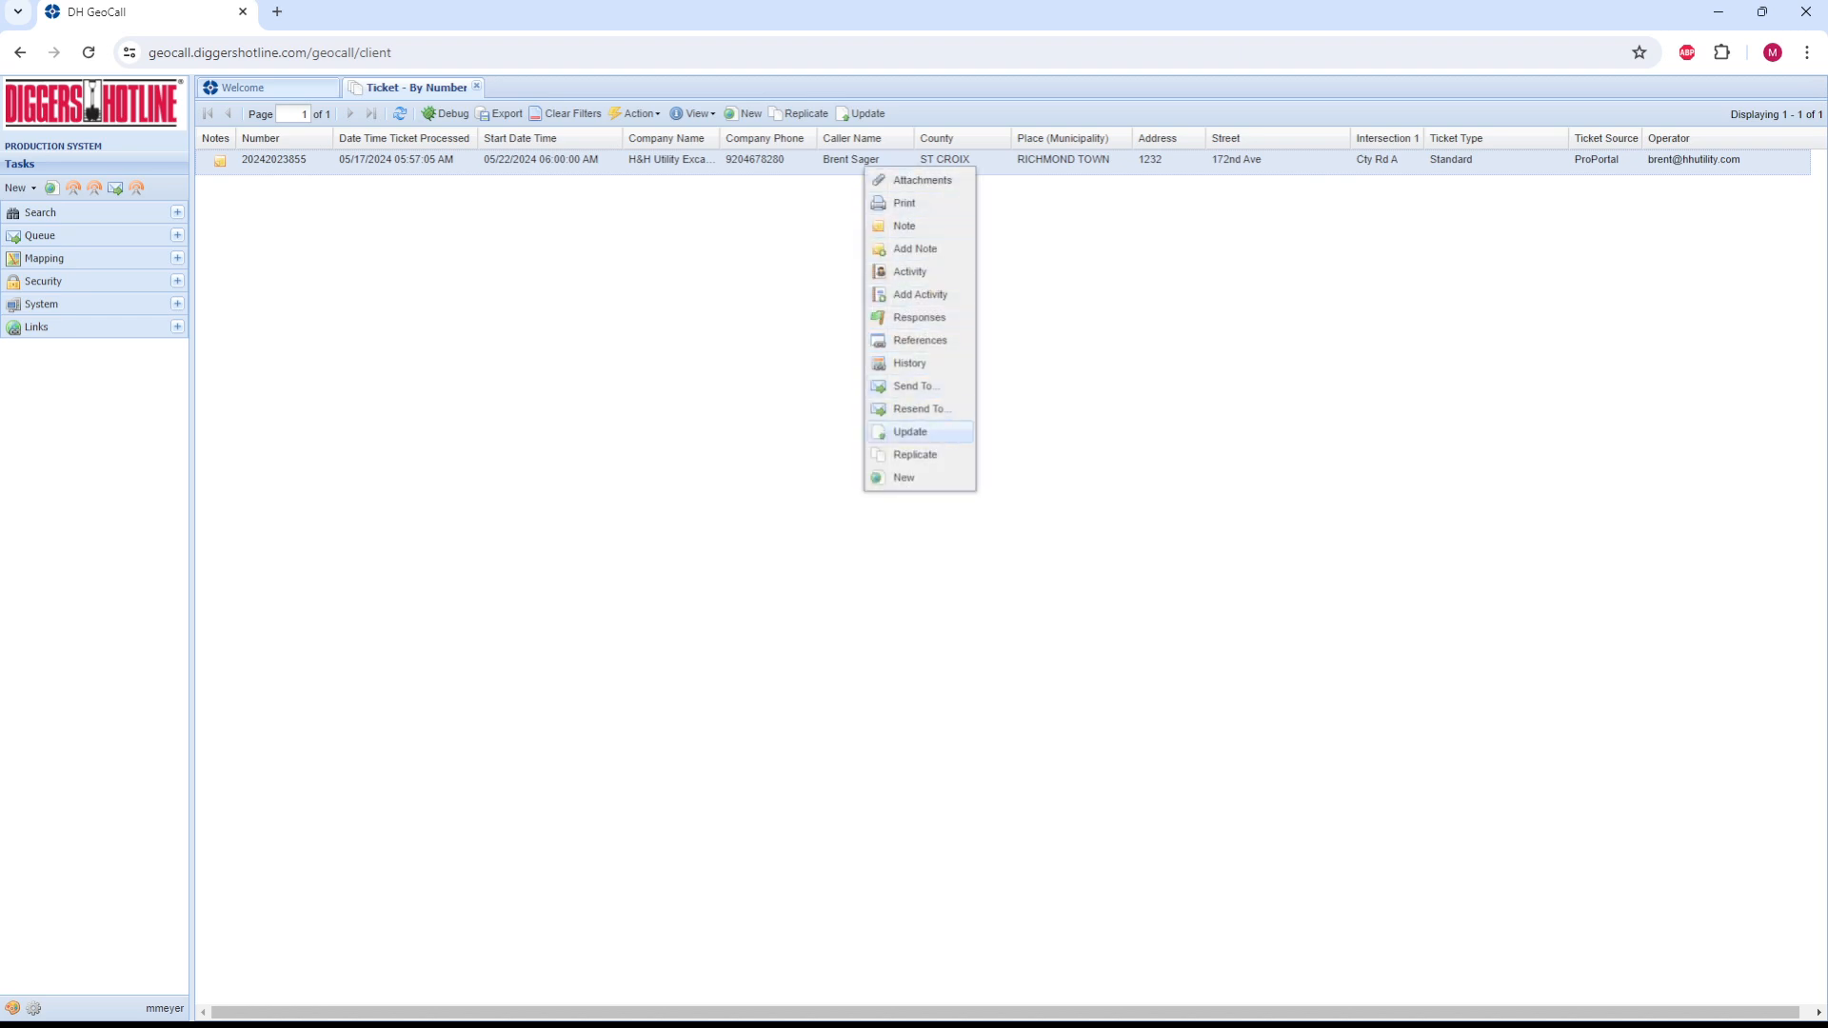
click(910, 431)
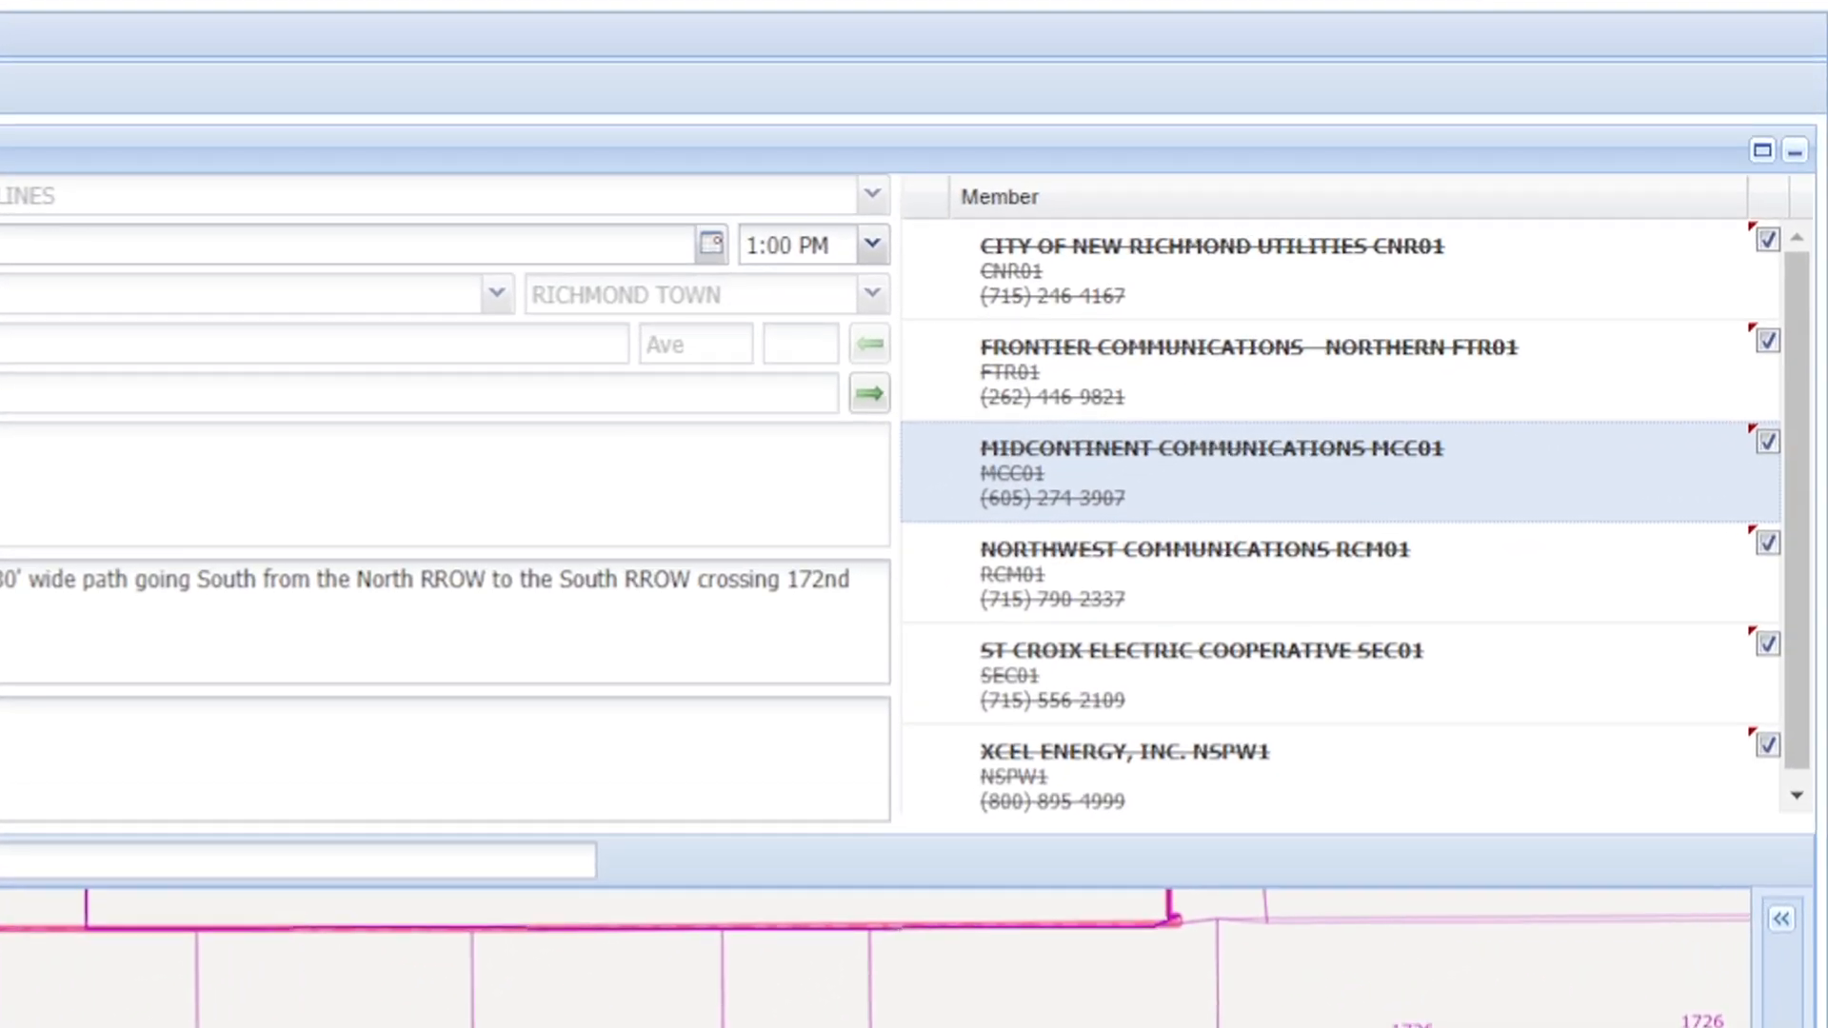
click(1768, 241)
click(1768, 441)
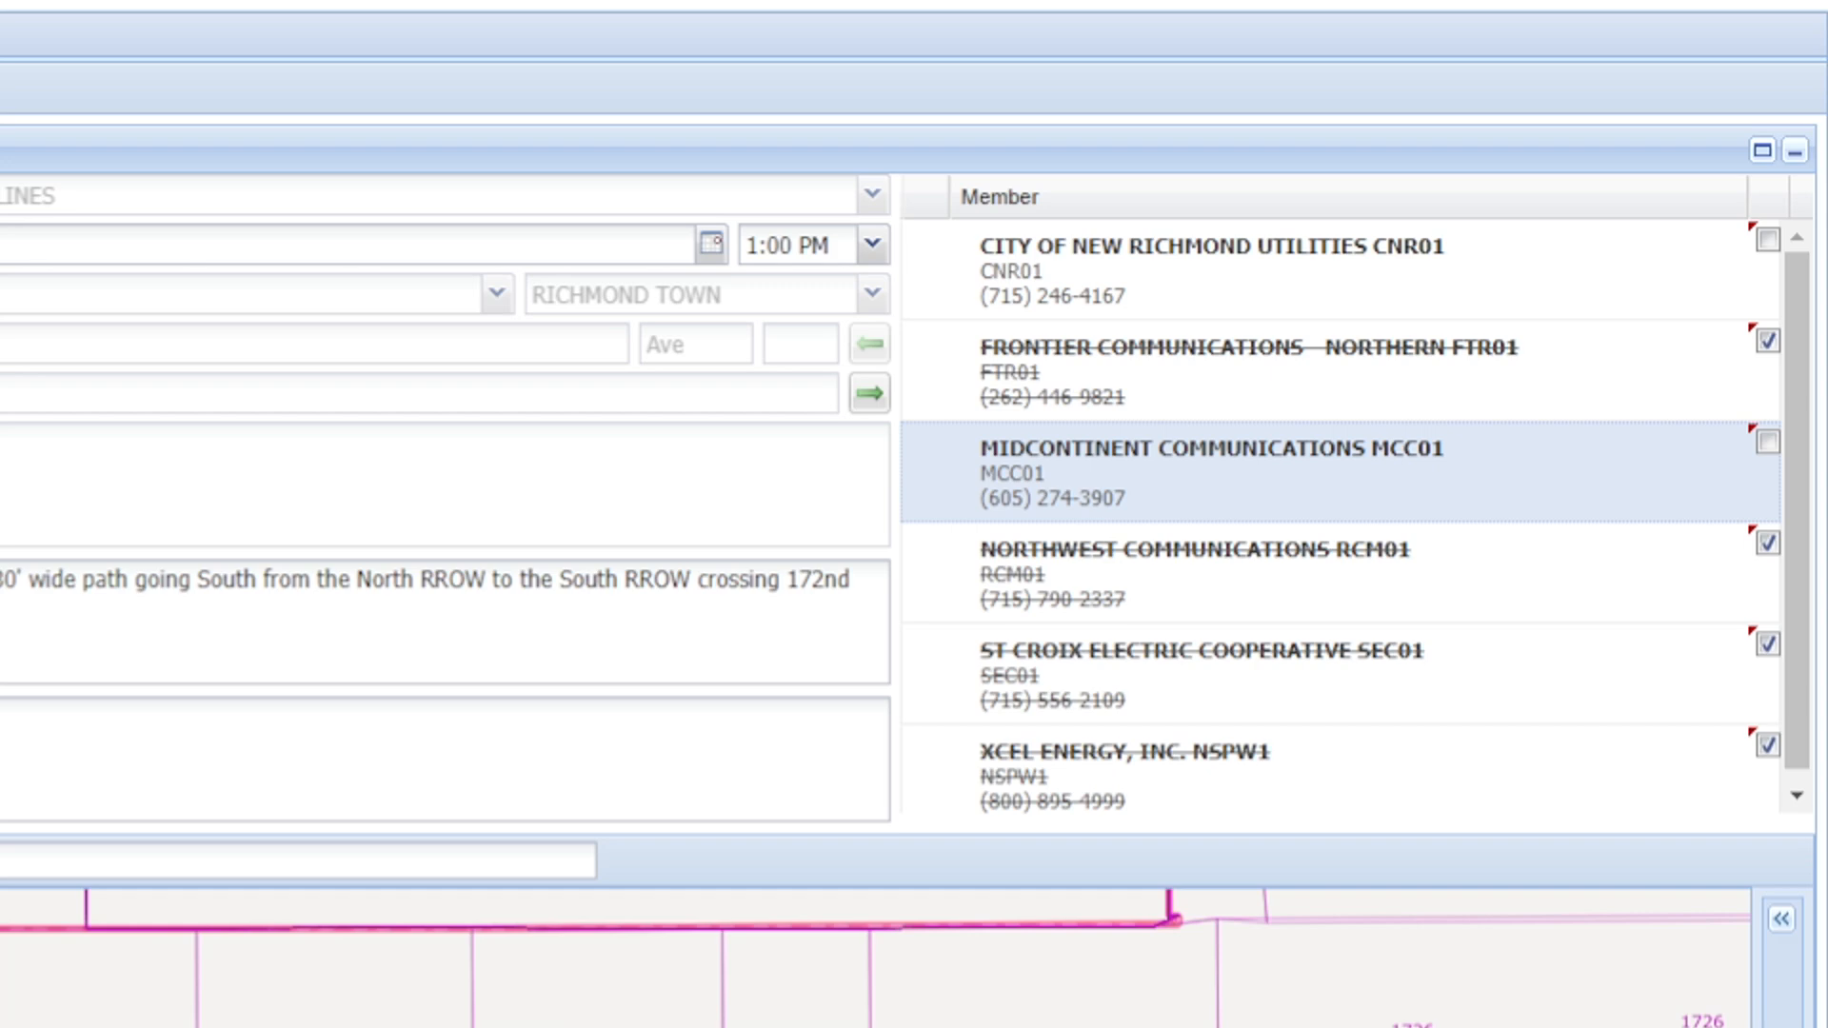